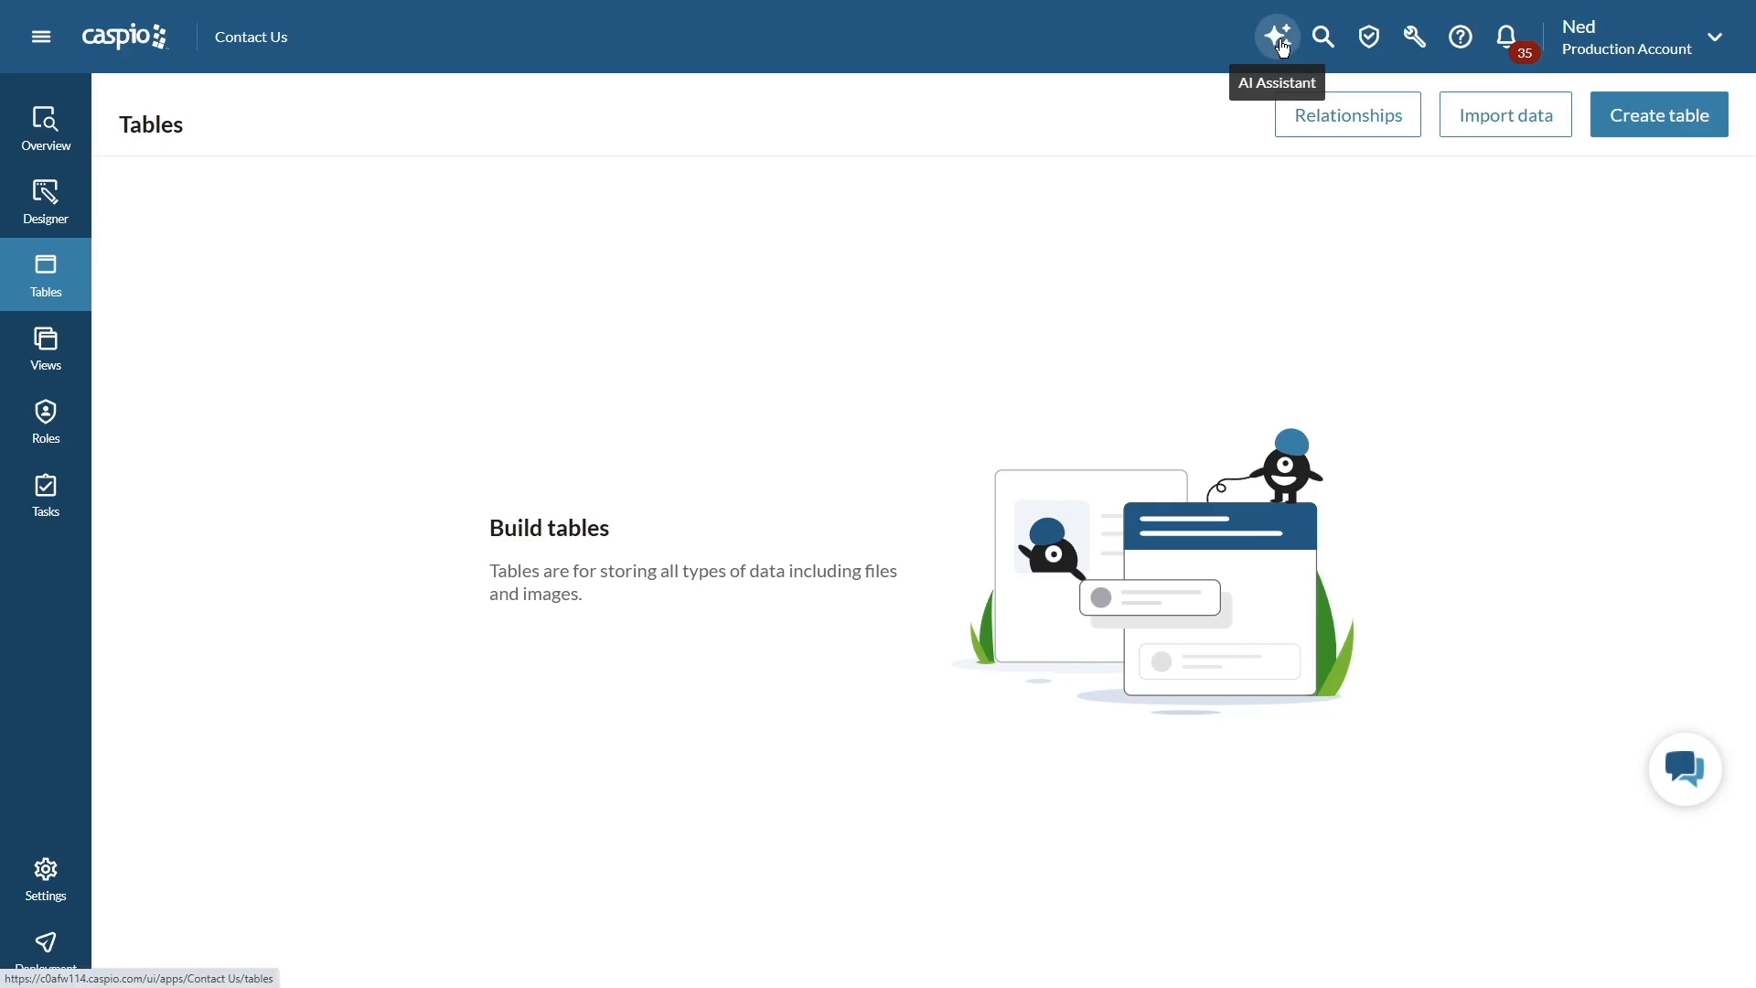
Ask the AI Assistant to create a projects table with minimum of 10 fields, and close the assistant without creating it
left_click(1281, 41)
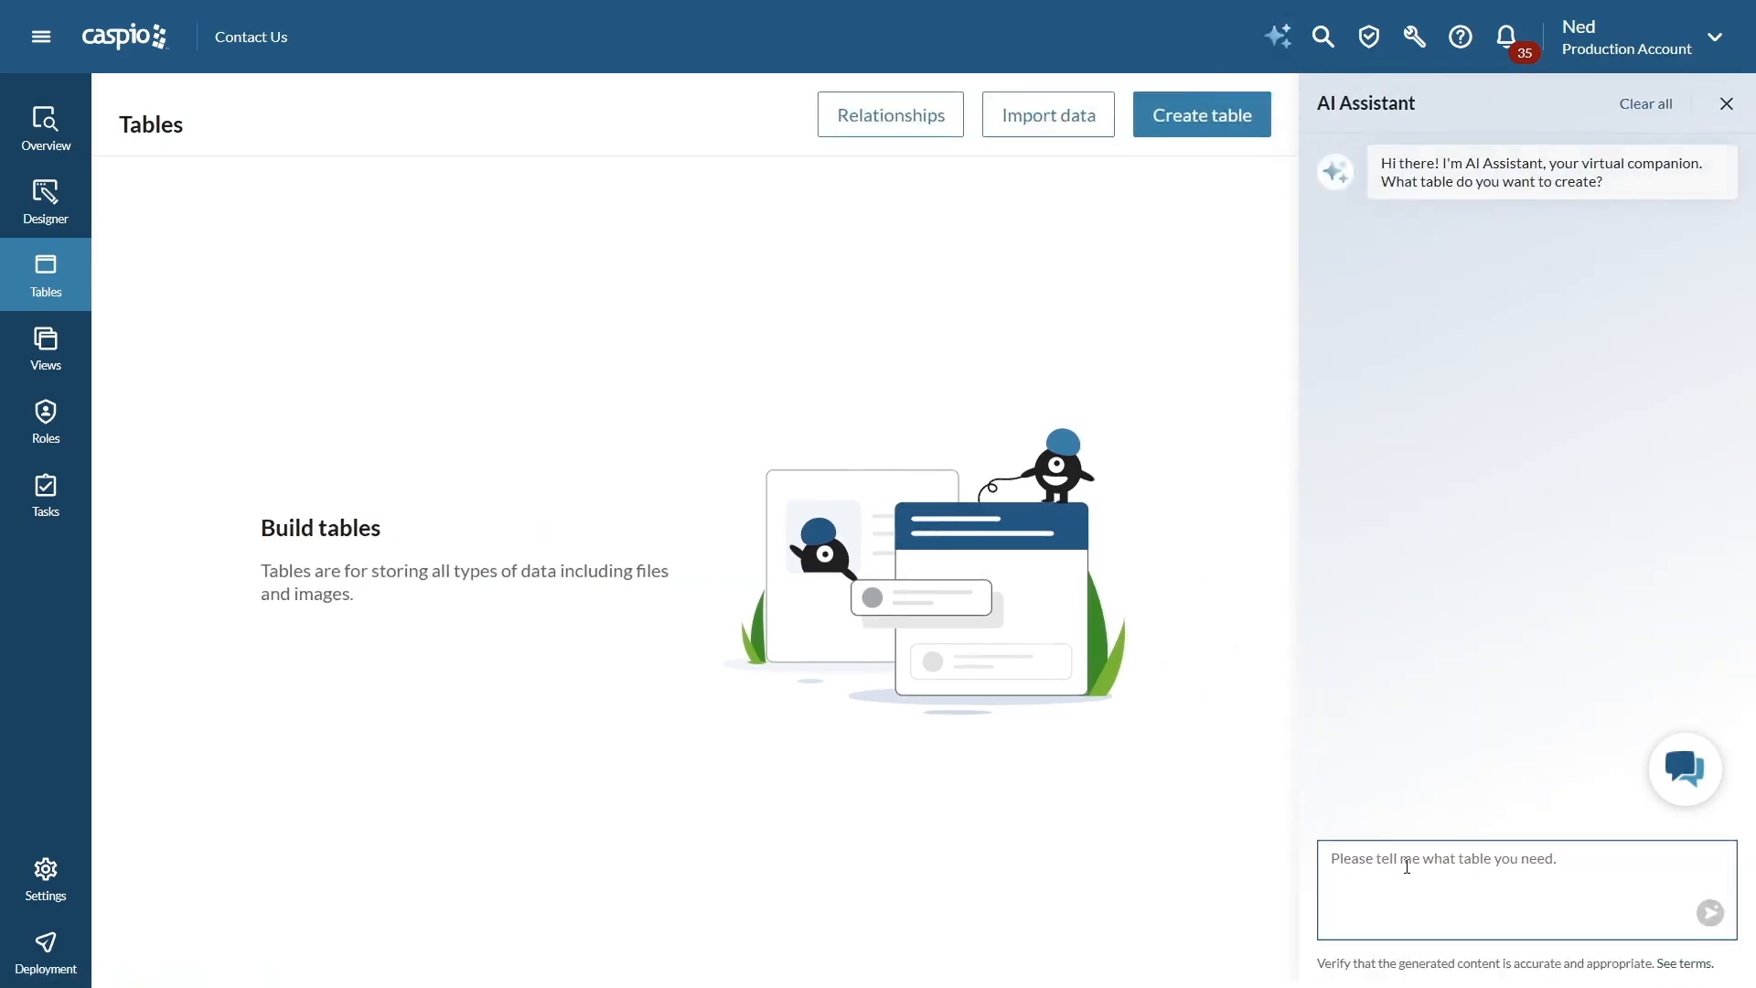
left_click(1436, 867)
type("Creata")
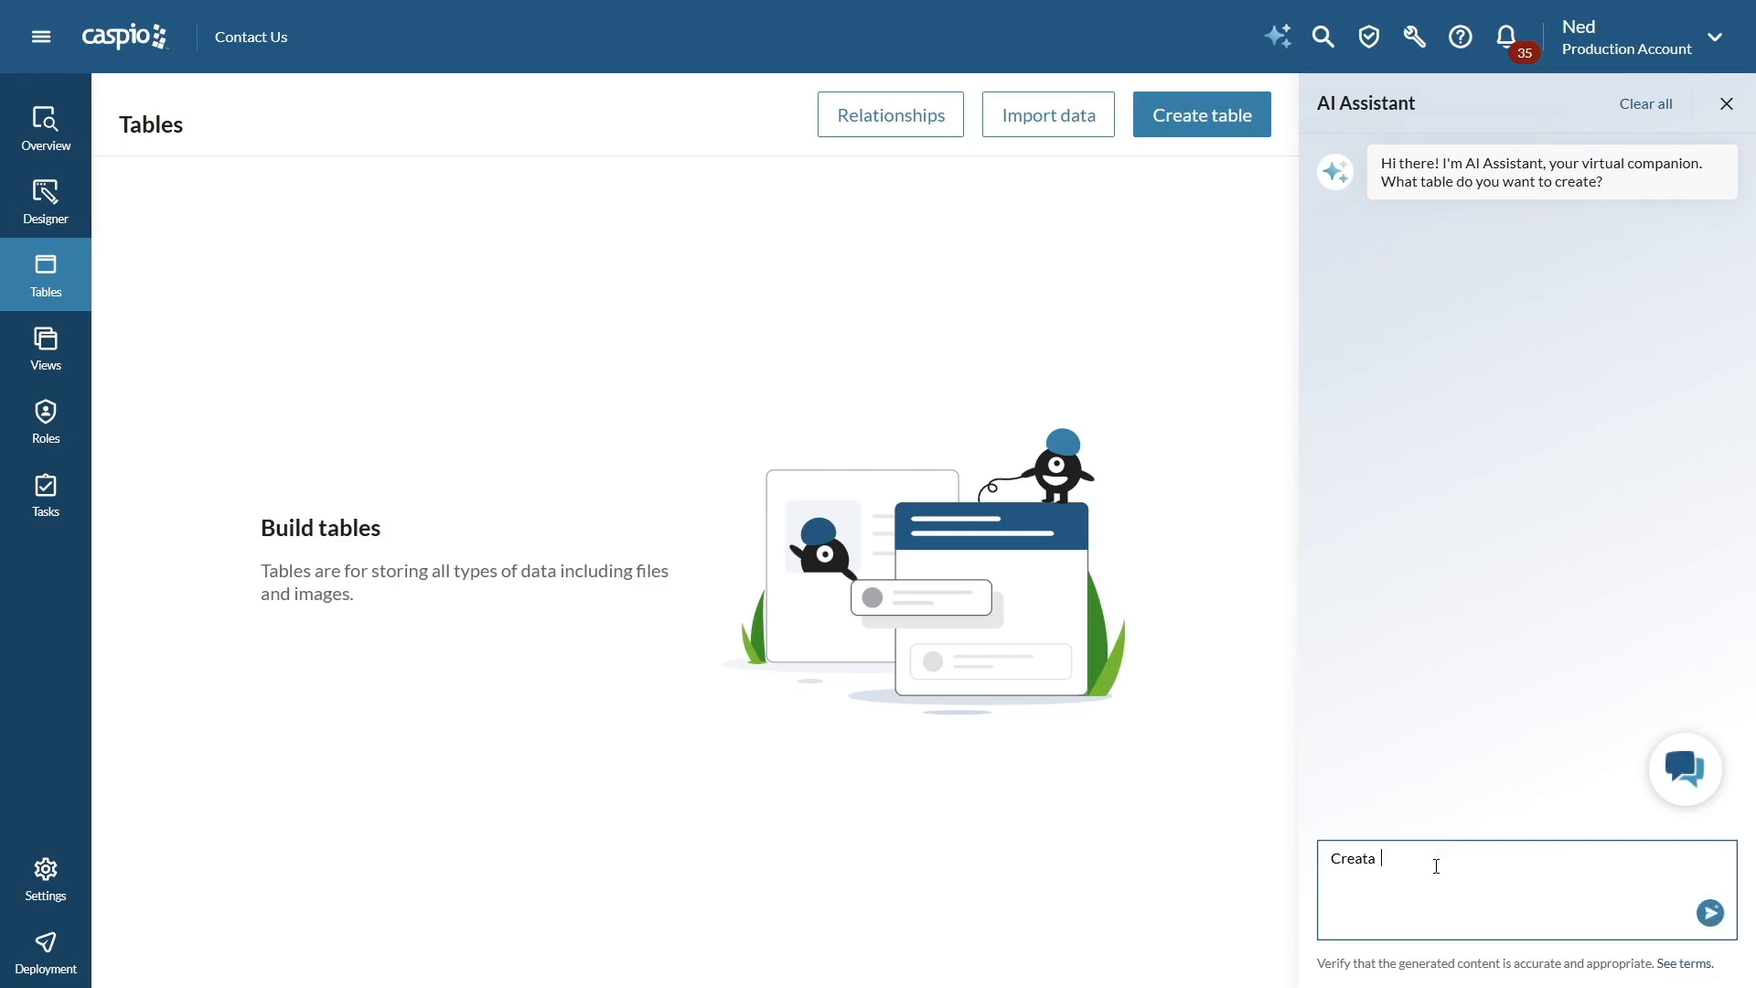
key("BackSpace")
key("BackSpace")
type("e a projects table with minimum of 10 fields")
key("Return")
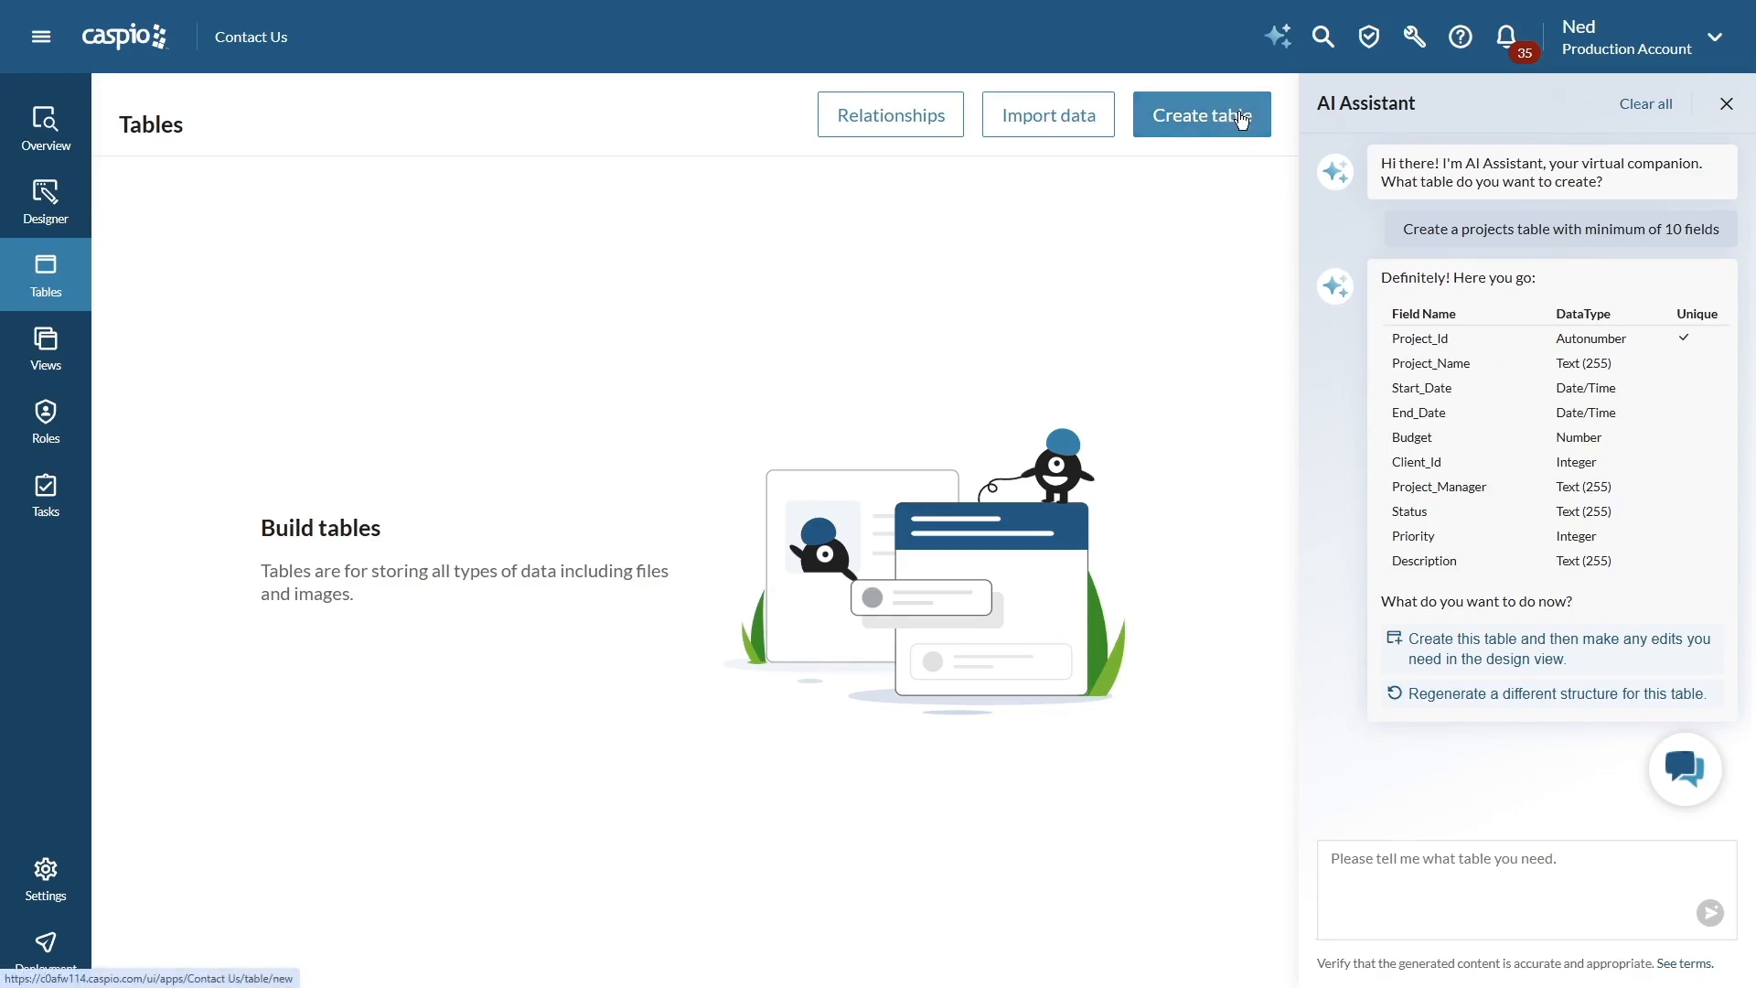
left_click(1277, 37)
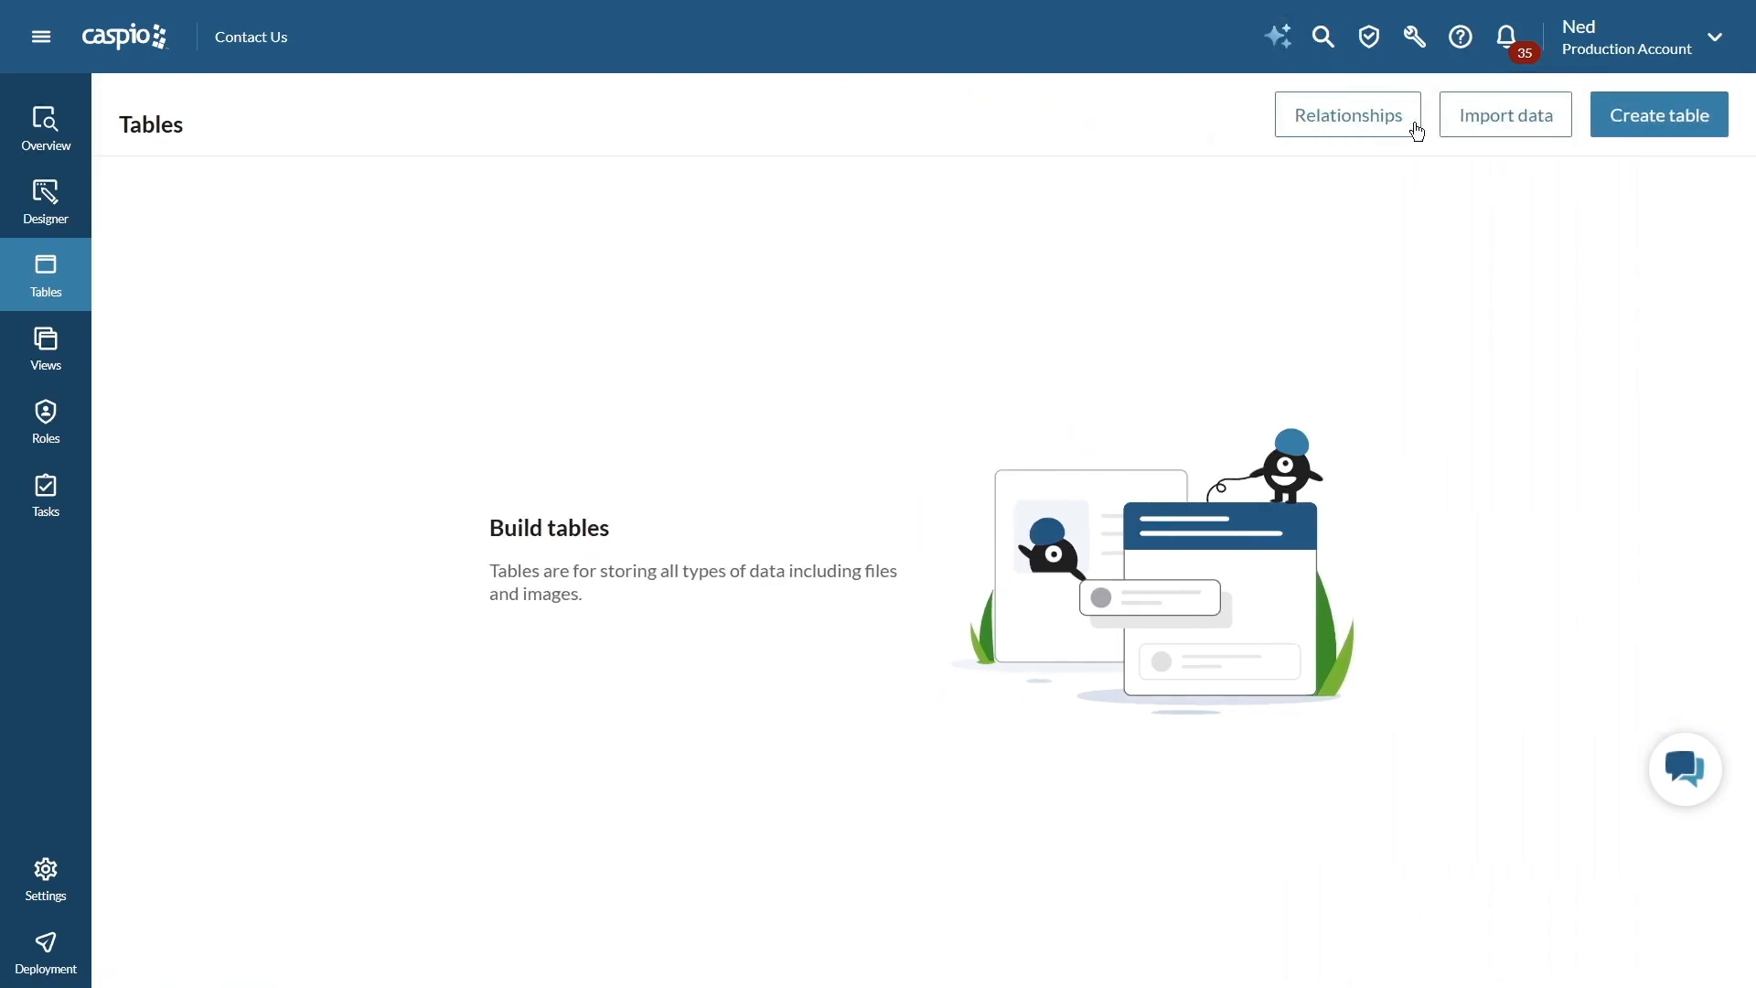
Start a new table and add a Contact_ID field with the Random ID data type
left_click(1639, 125)
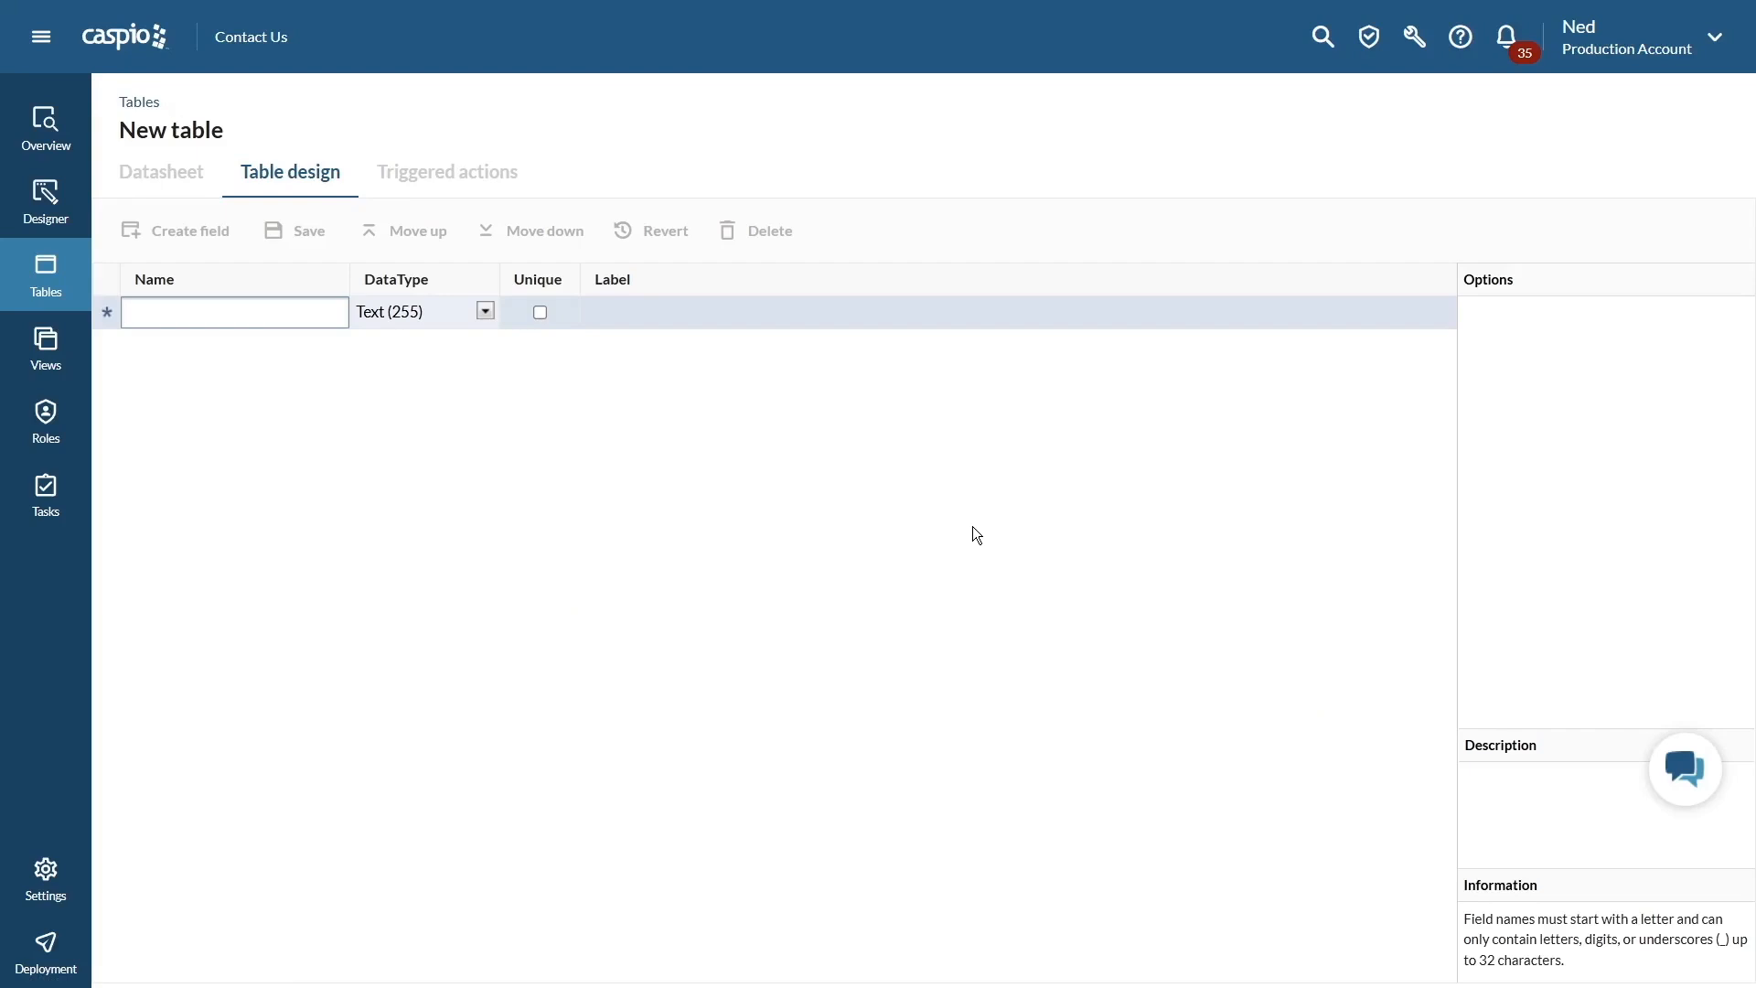
type("Cust")
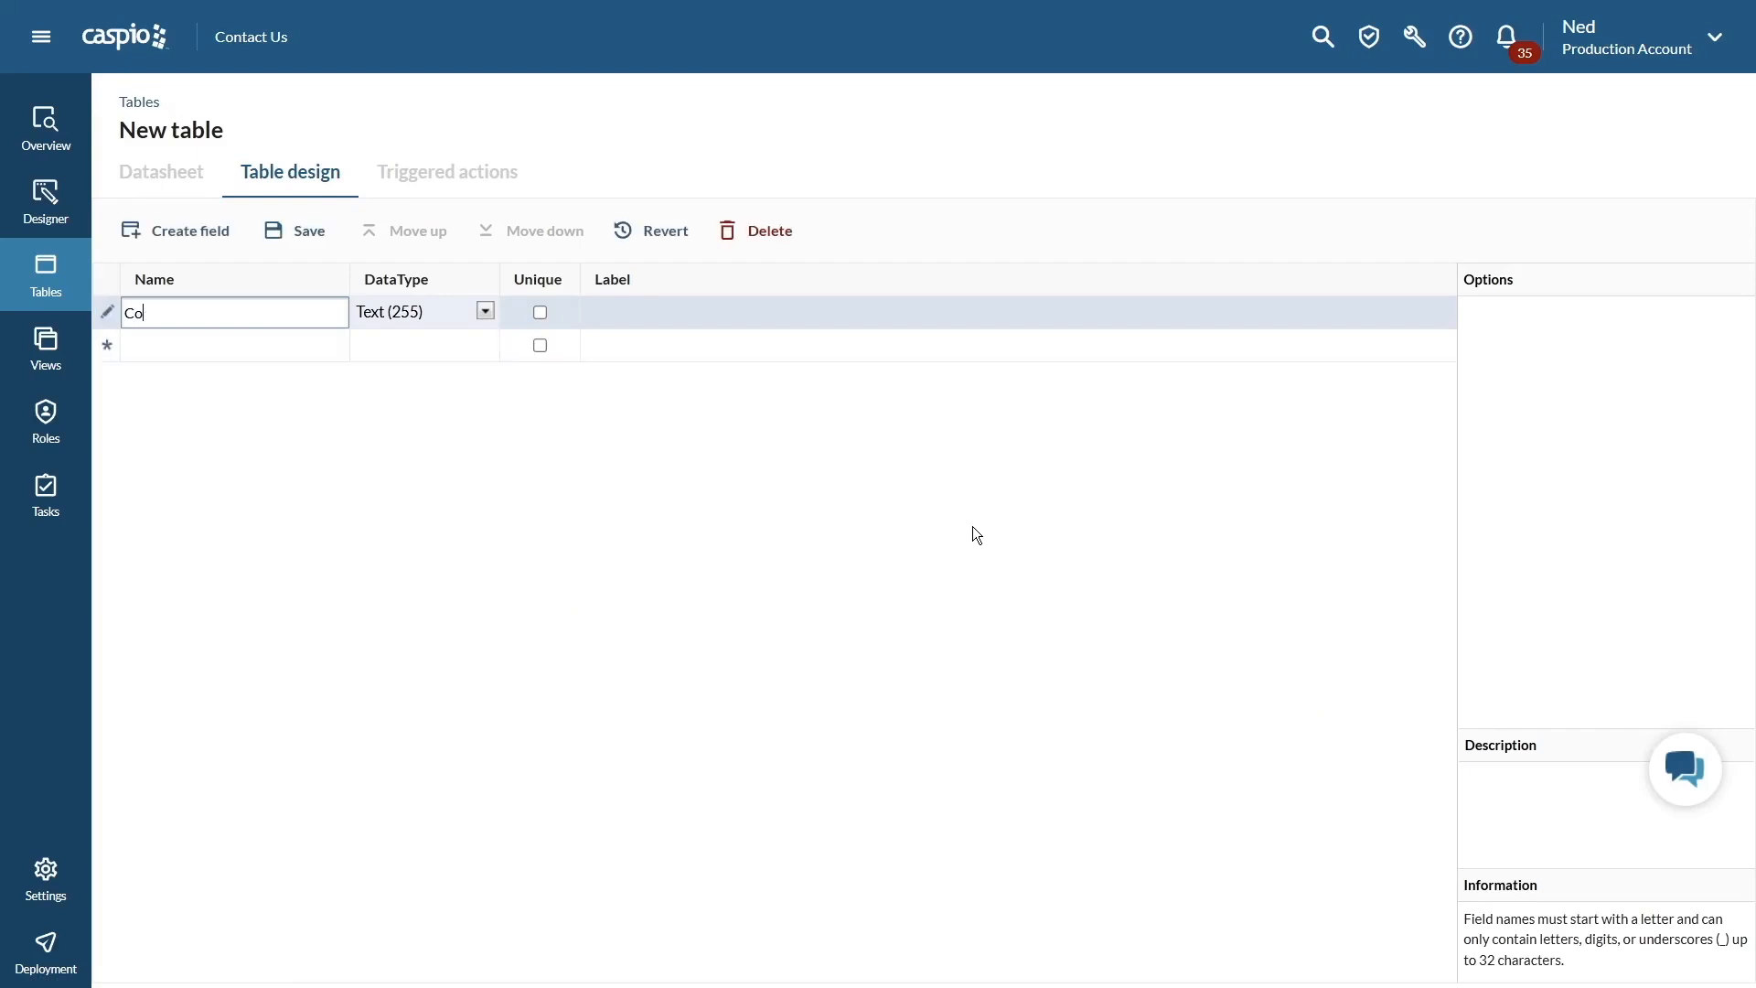
key("BackSpace")
key("BackSpace")
key("BackSpace")
key("BackSpace")
type("Contact_ID")
left_click(452, 316)
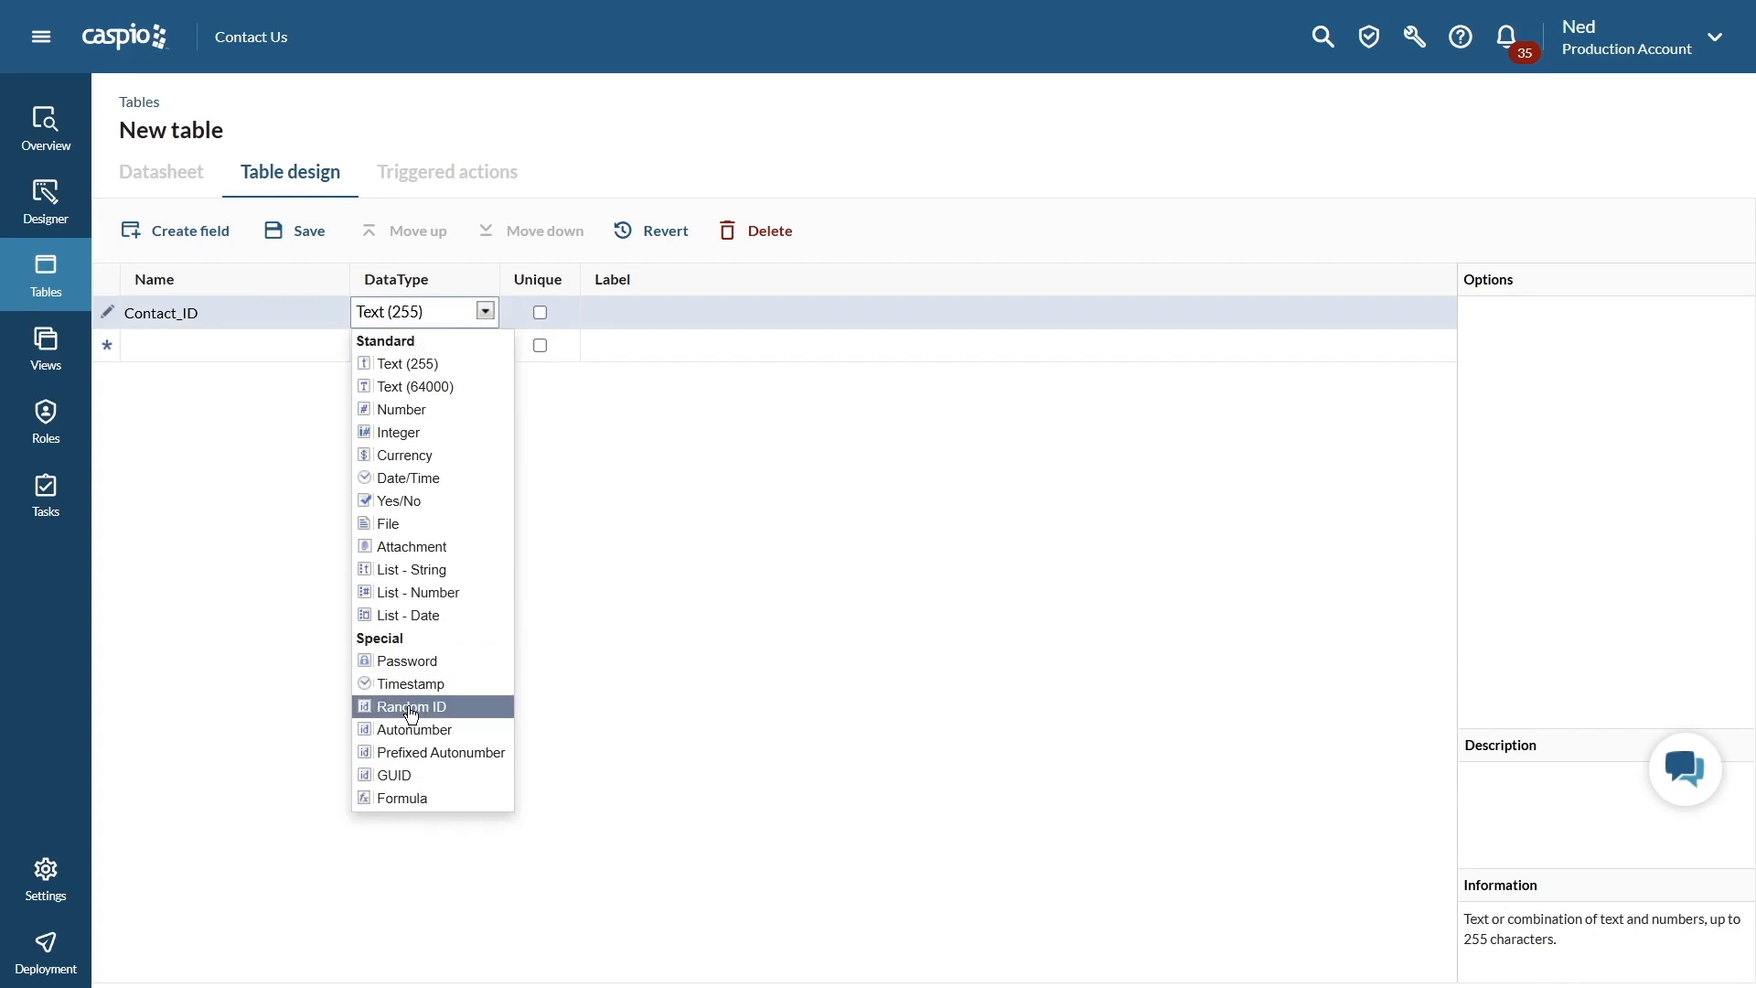
left_click(414, 714)
Add the fields Name, Email and Phone with the Text (255) data type
left_click(250, 352)
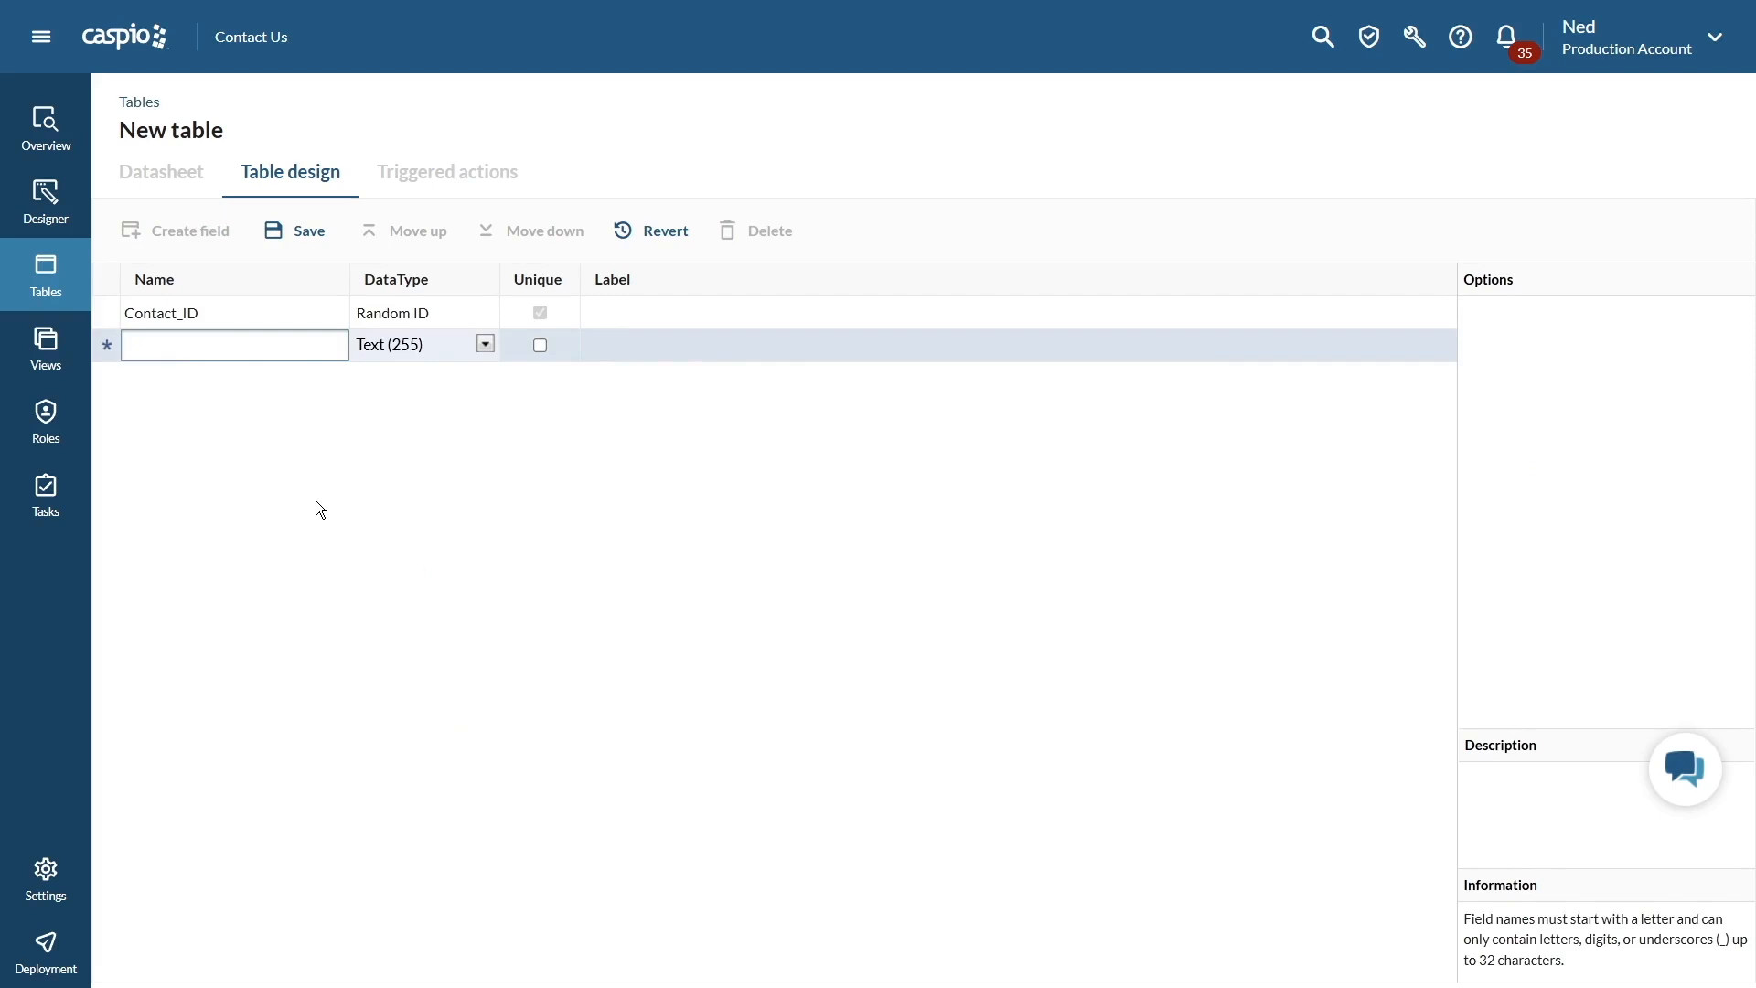
type("Name")
key("Tab")
key("Return")
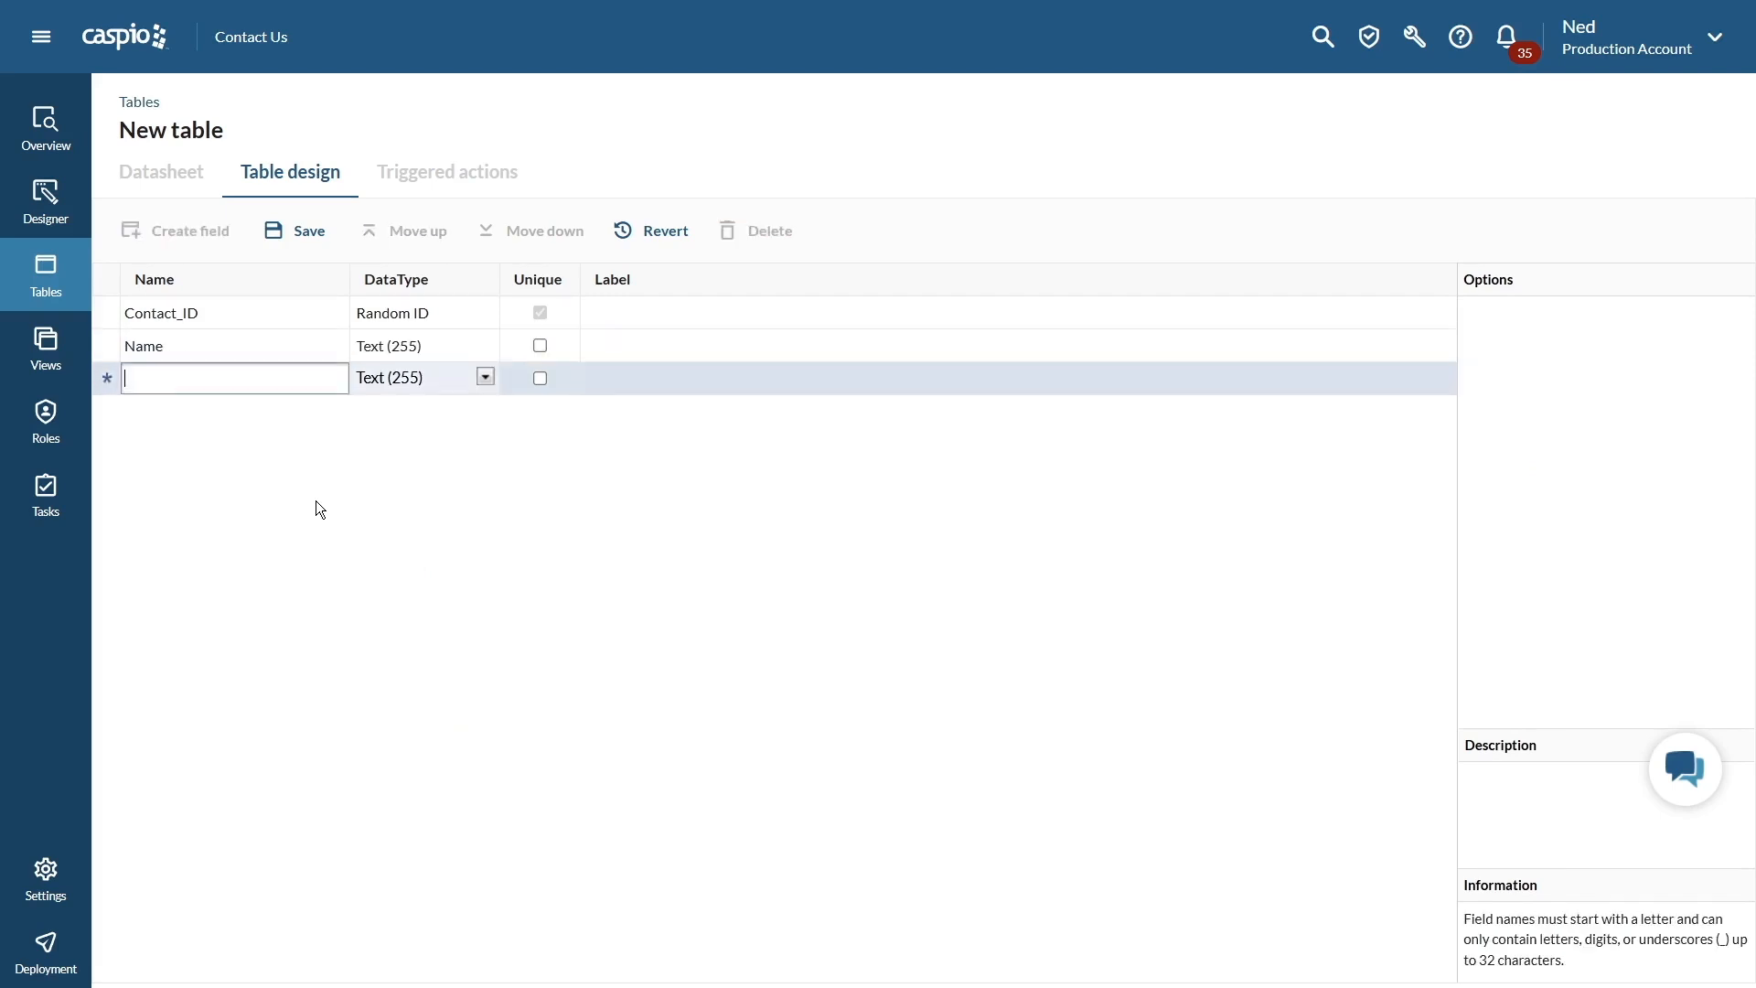
type("Email")
key("Tab")
key("Tab")
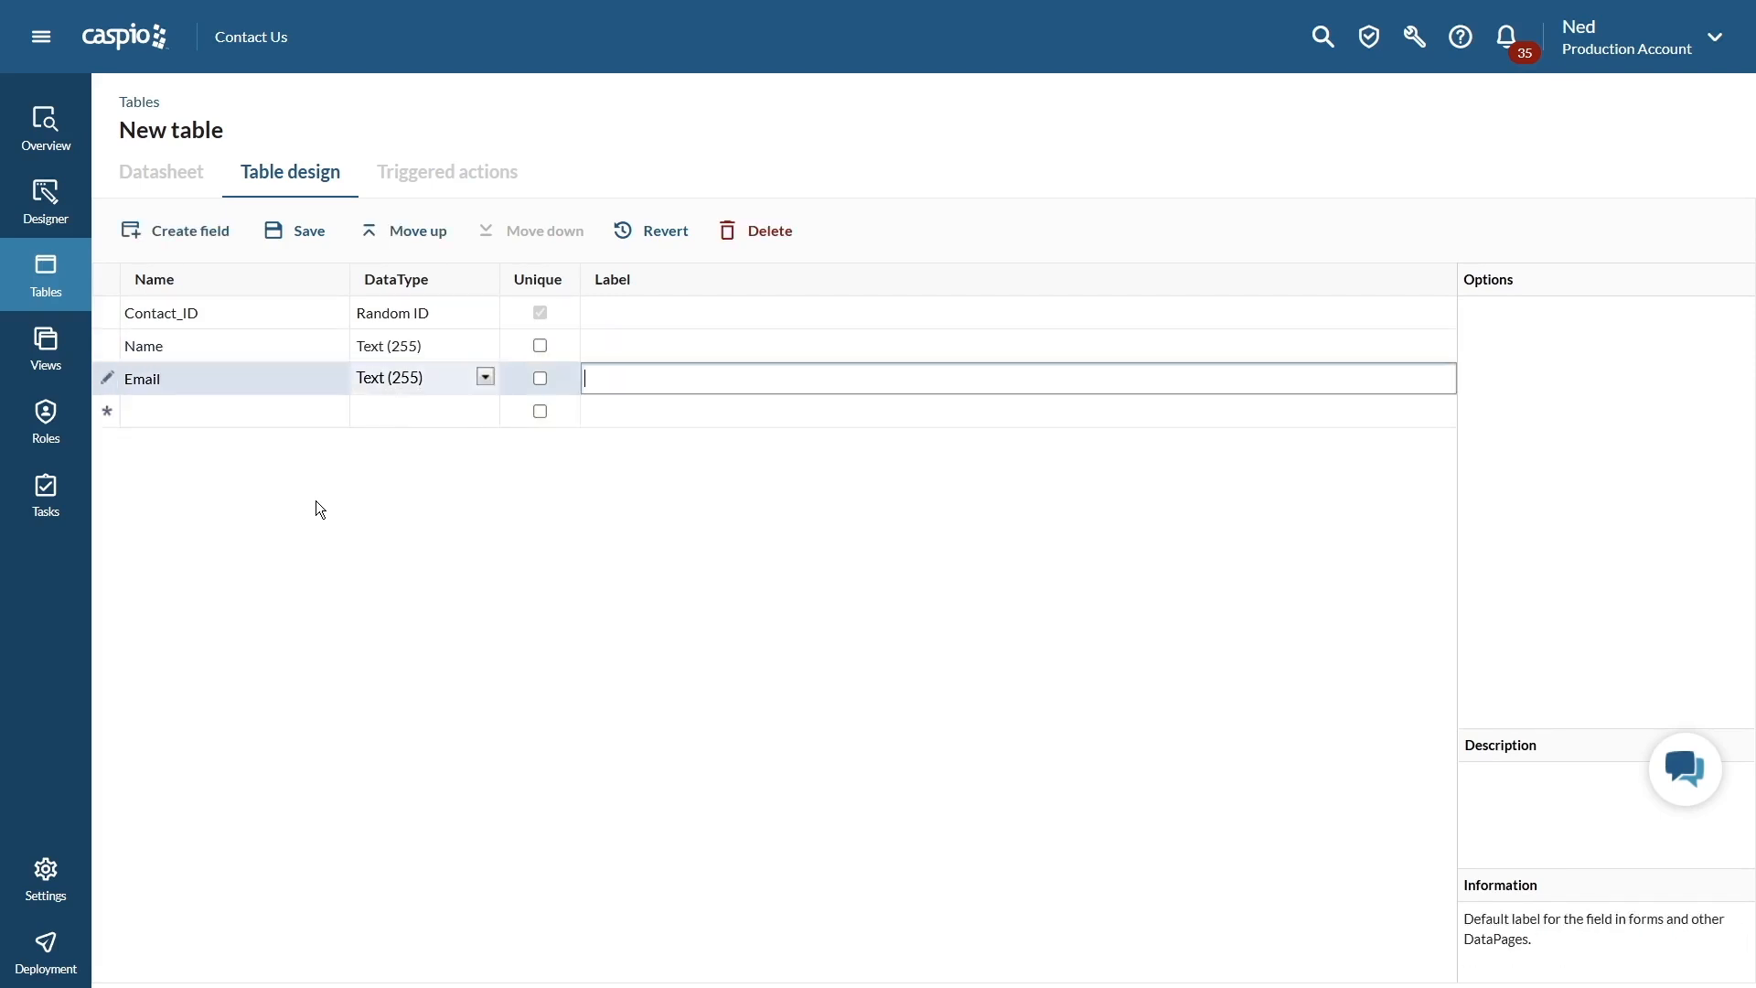
key("Return")
type("Phone")
key("Tab")
key("Tab")
key("Return")
Add a Message field with the Text (64000) data type and a Date_Submitted field with the Timestamp data type
type("M")
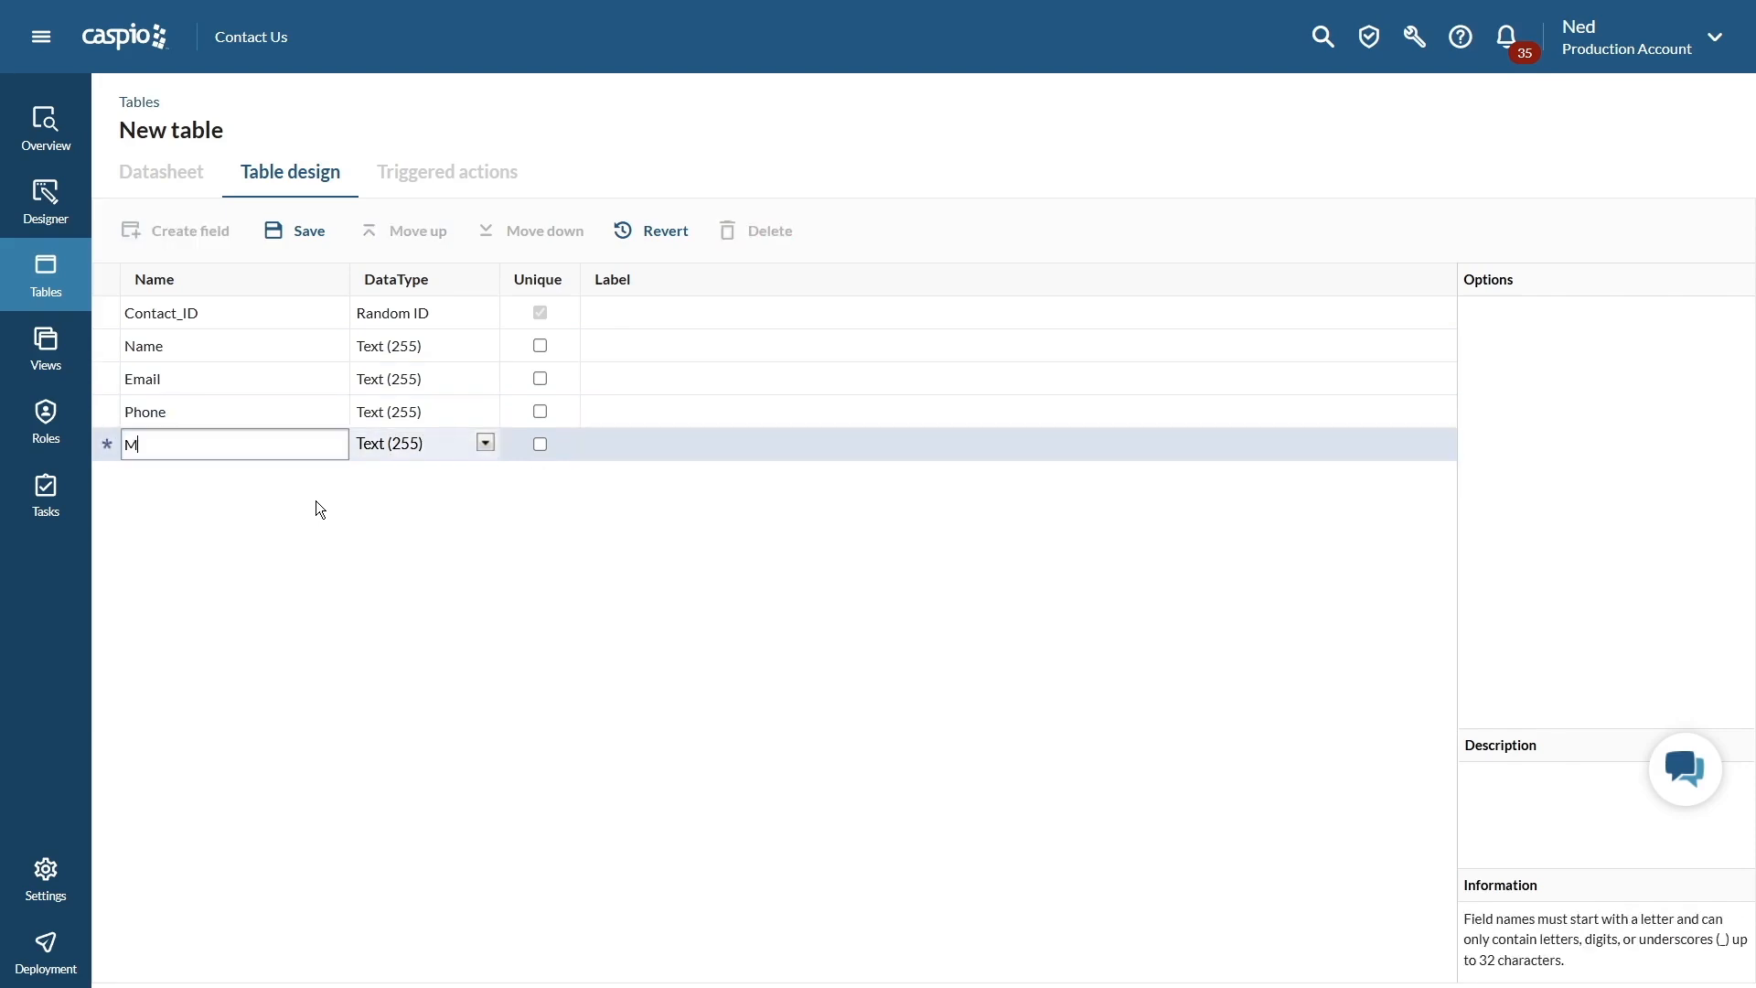
type("essage")
key("Tab")
key("Tab")
key("Return")
type("D")
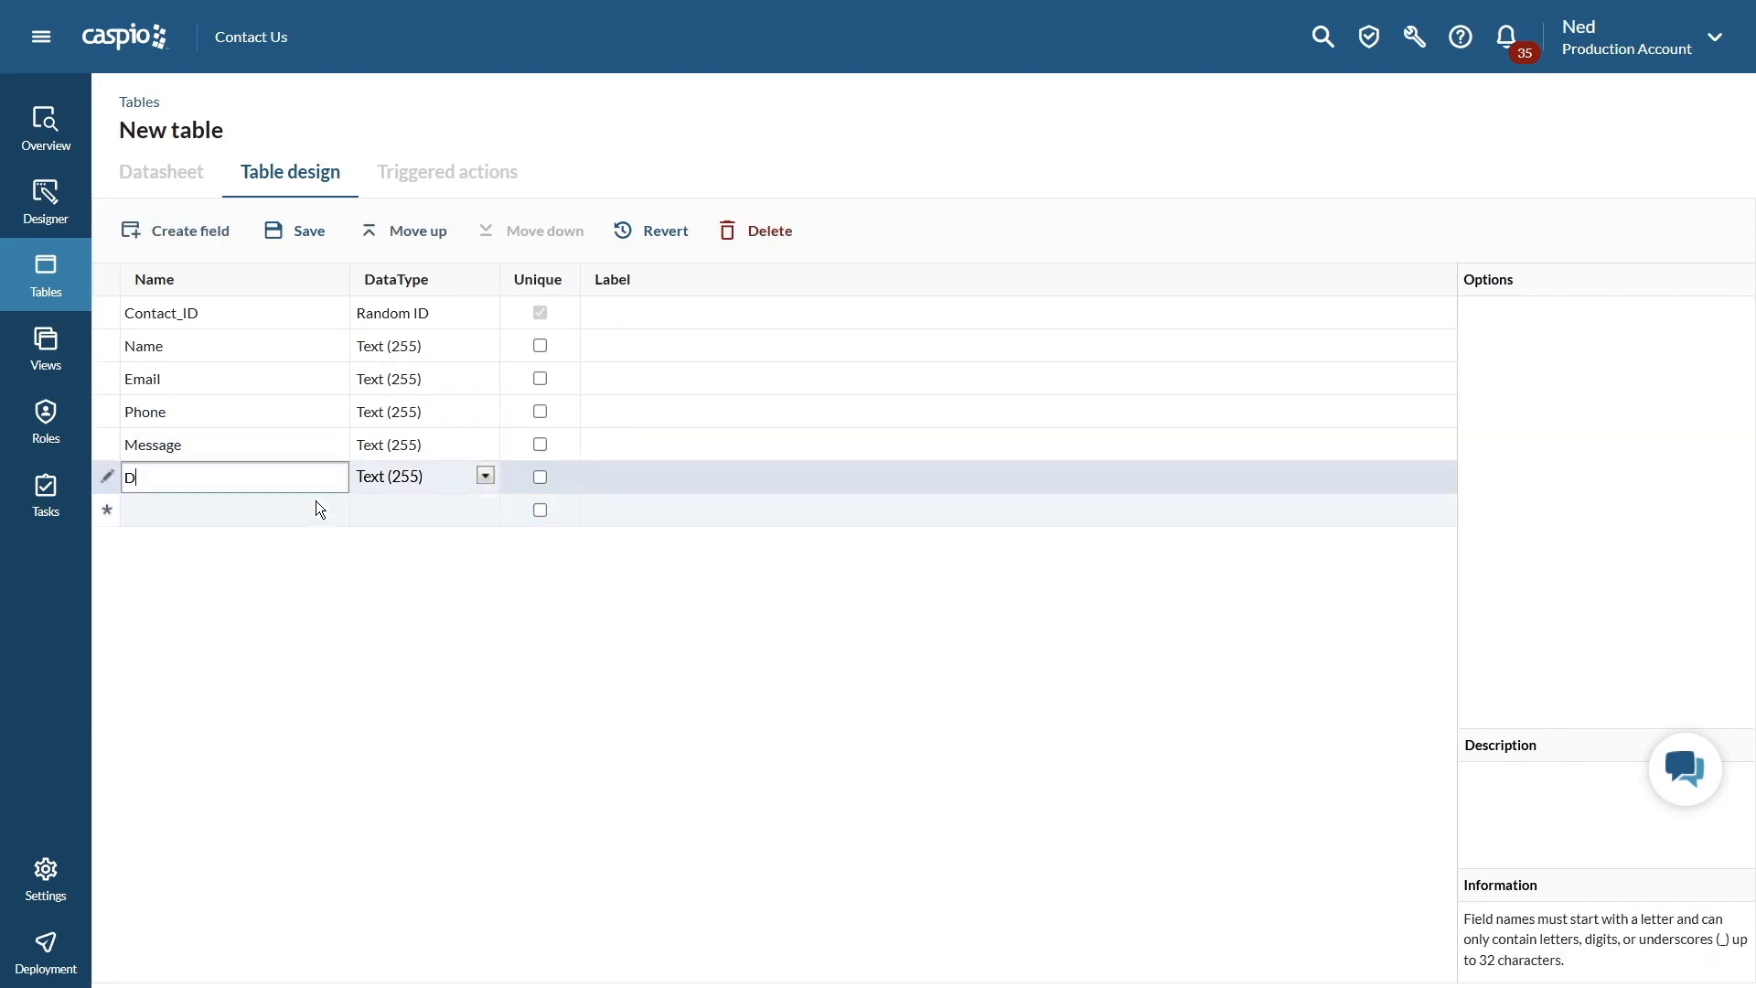
type("ate_Submitted")
left_click(420, 457)
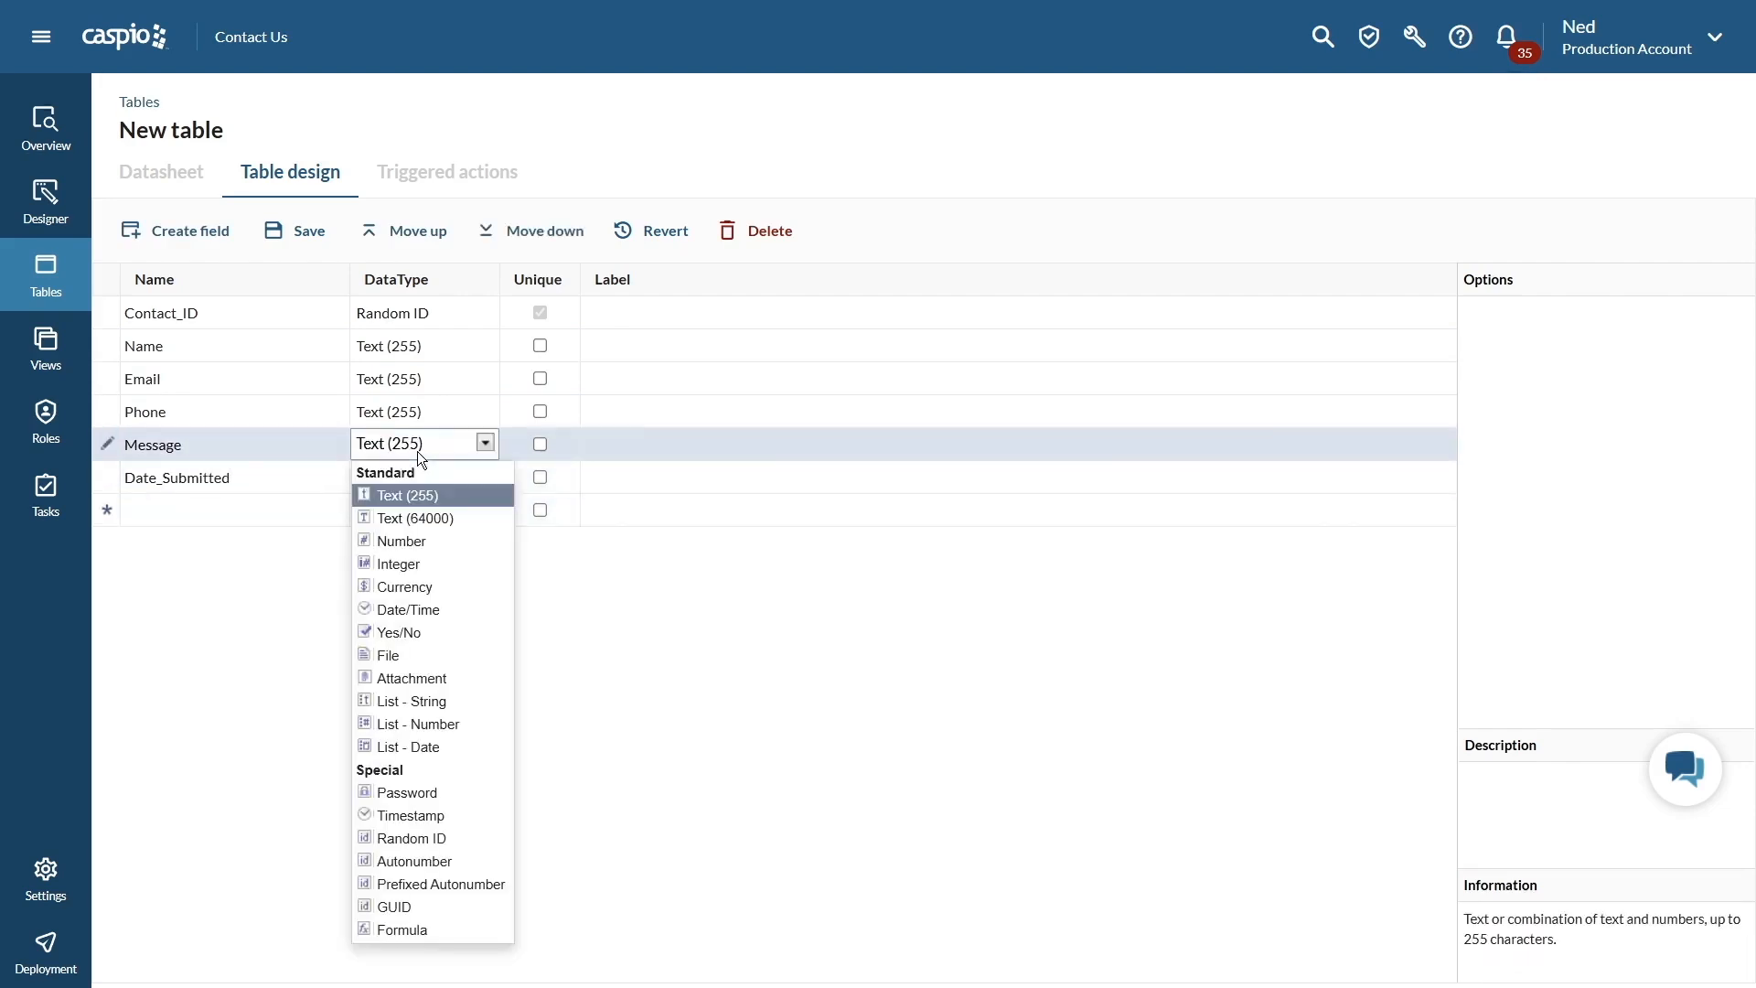
left_click(435, 520)
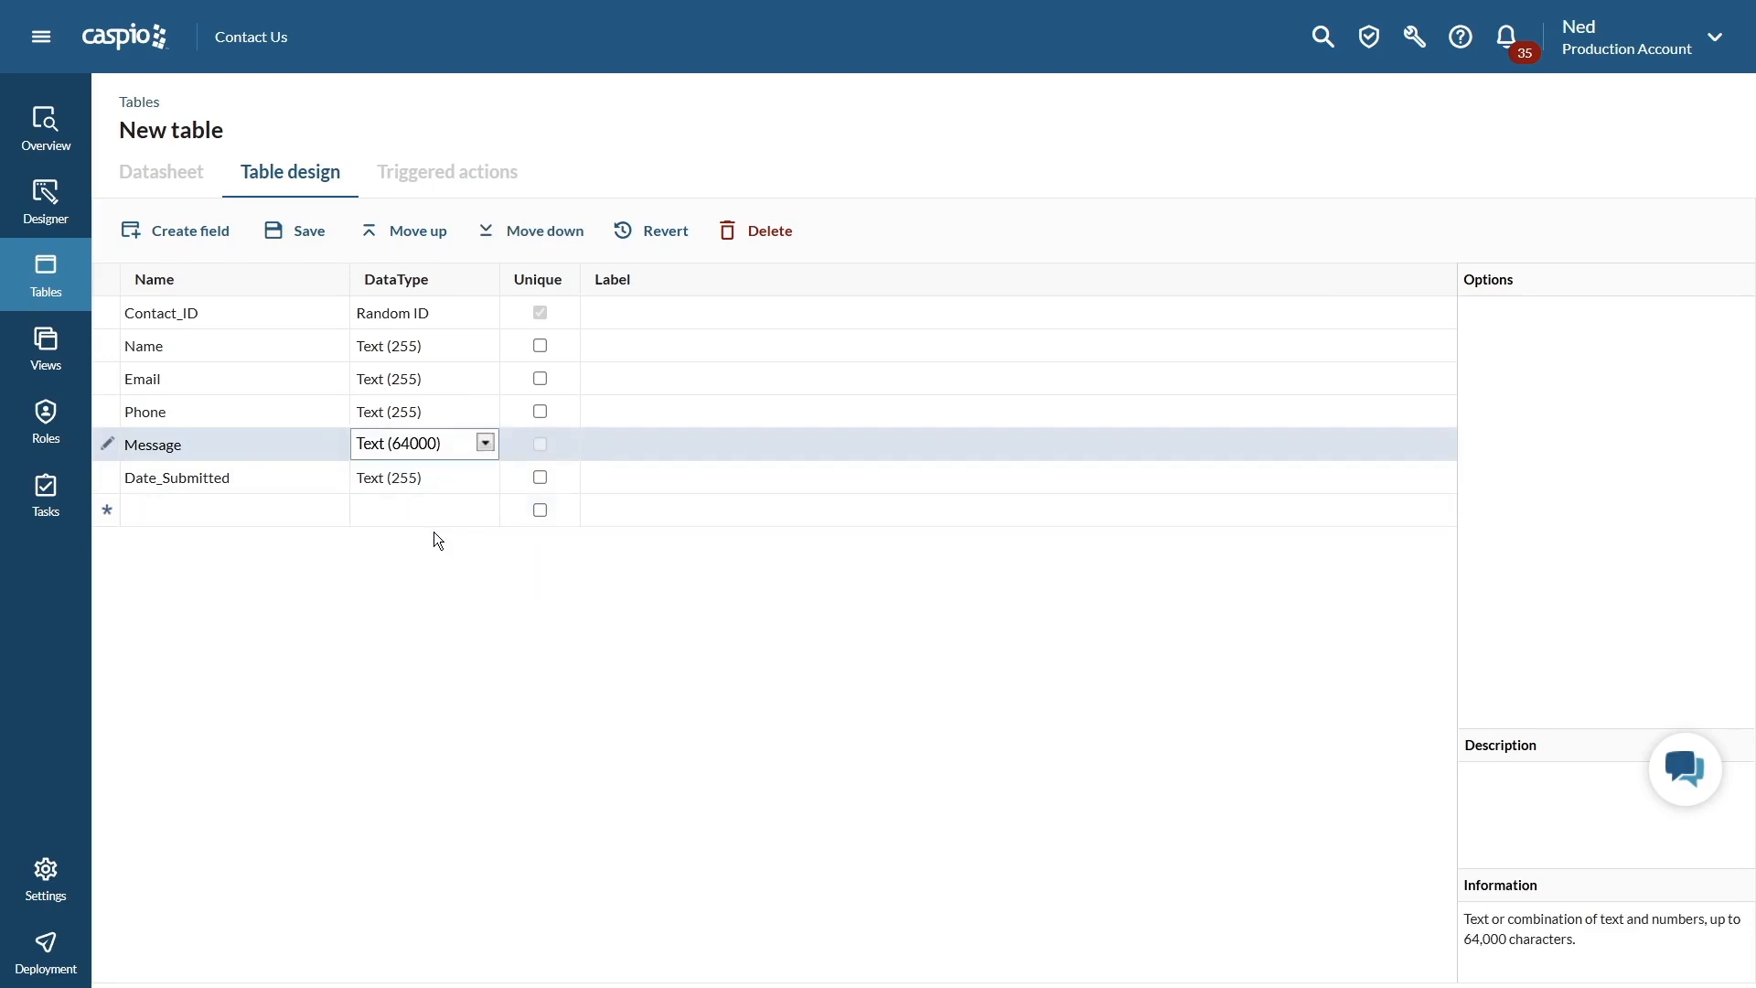
left_click(449, 479)
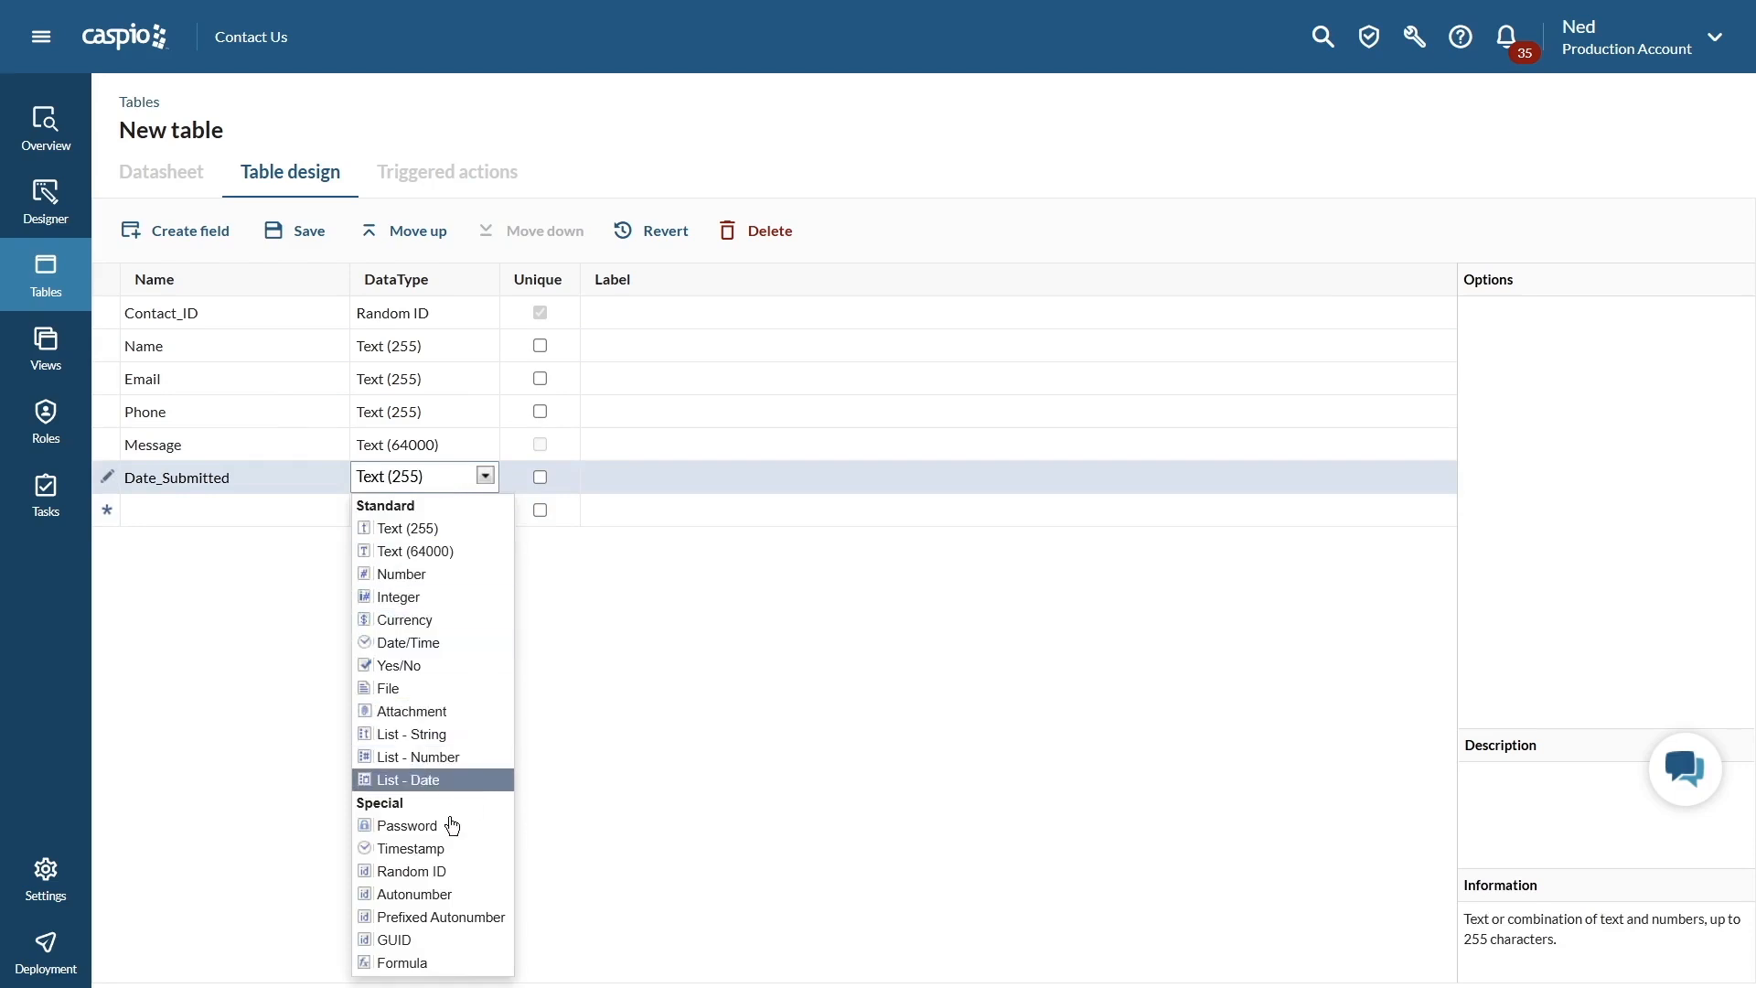
left_click(436, 847)
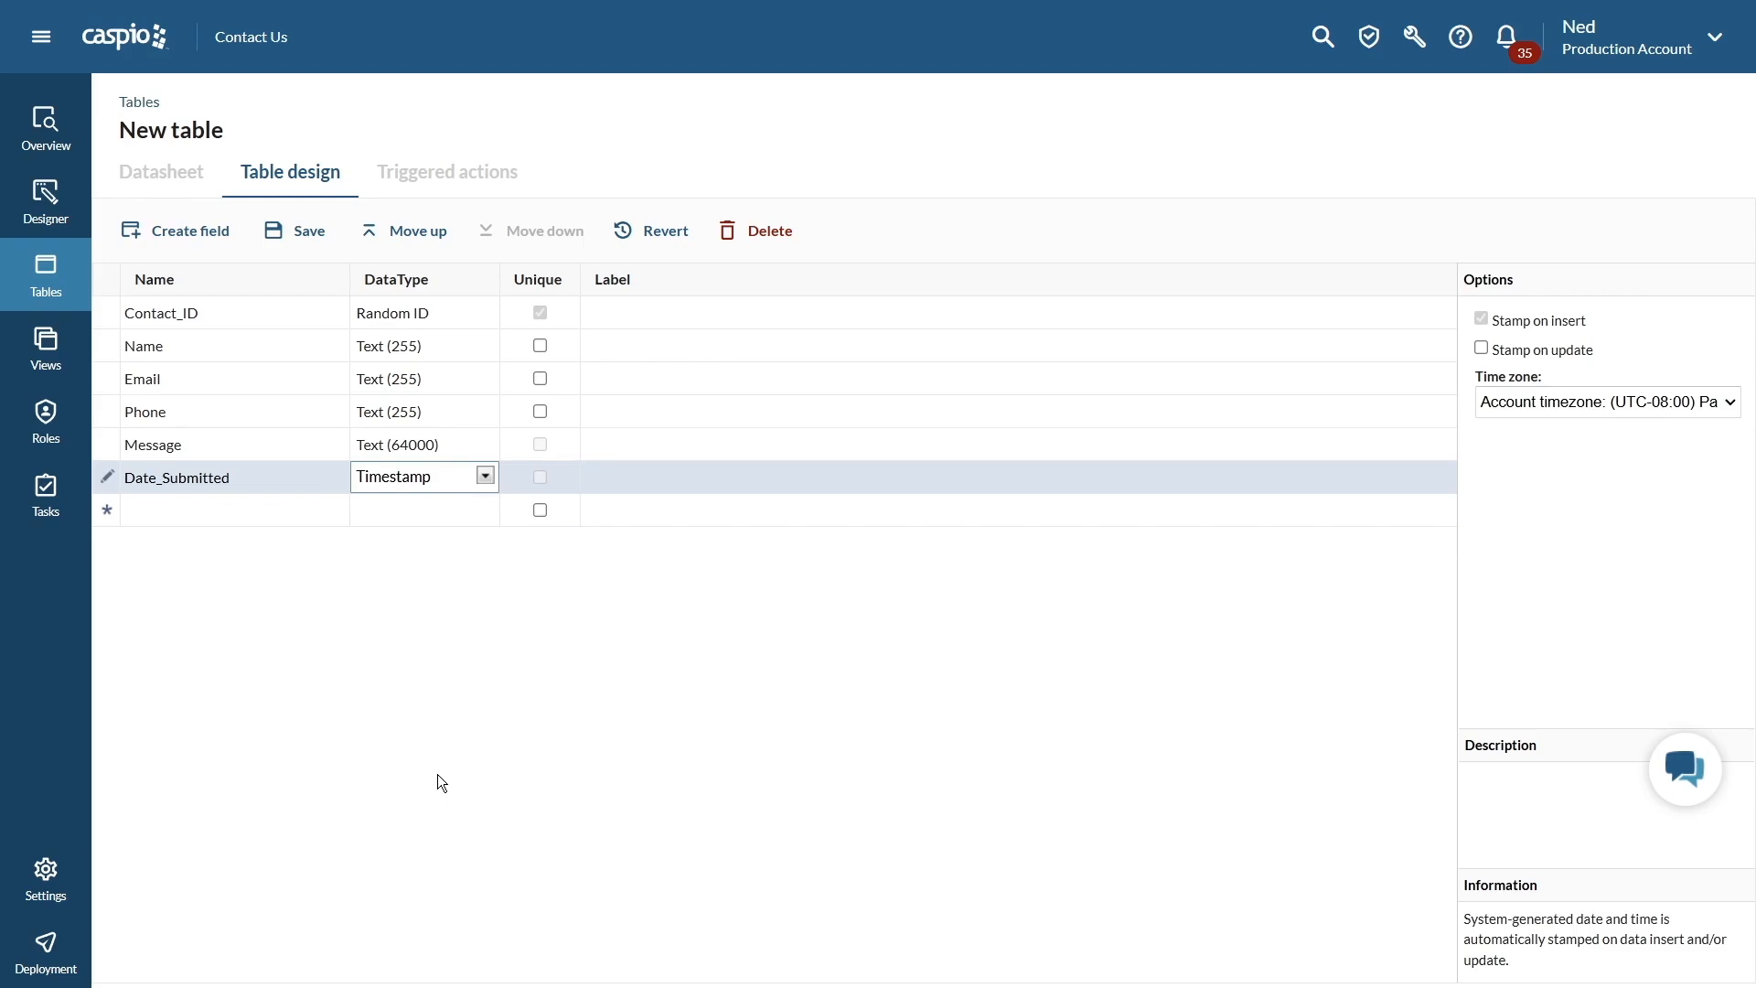
Save the new table under the name demo_flex_contact_info
left_click(314, 233)
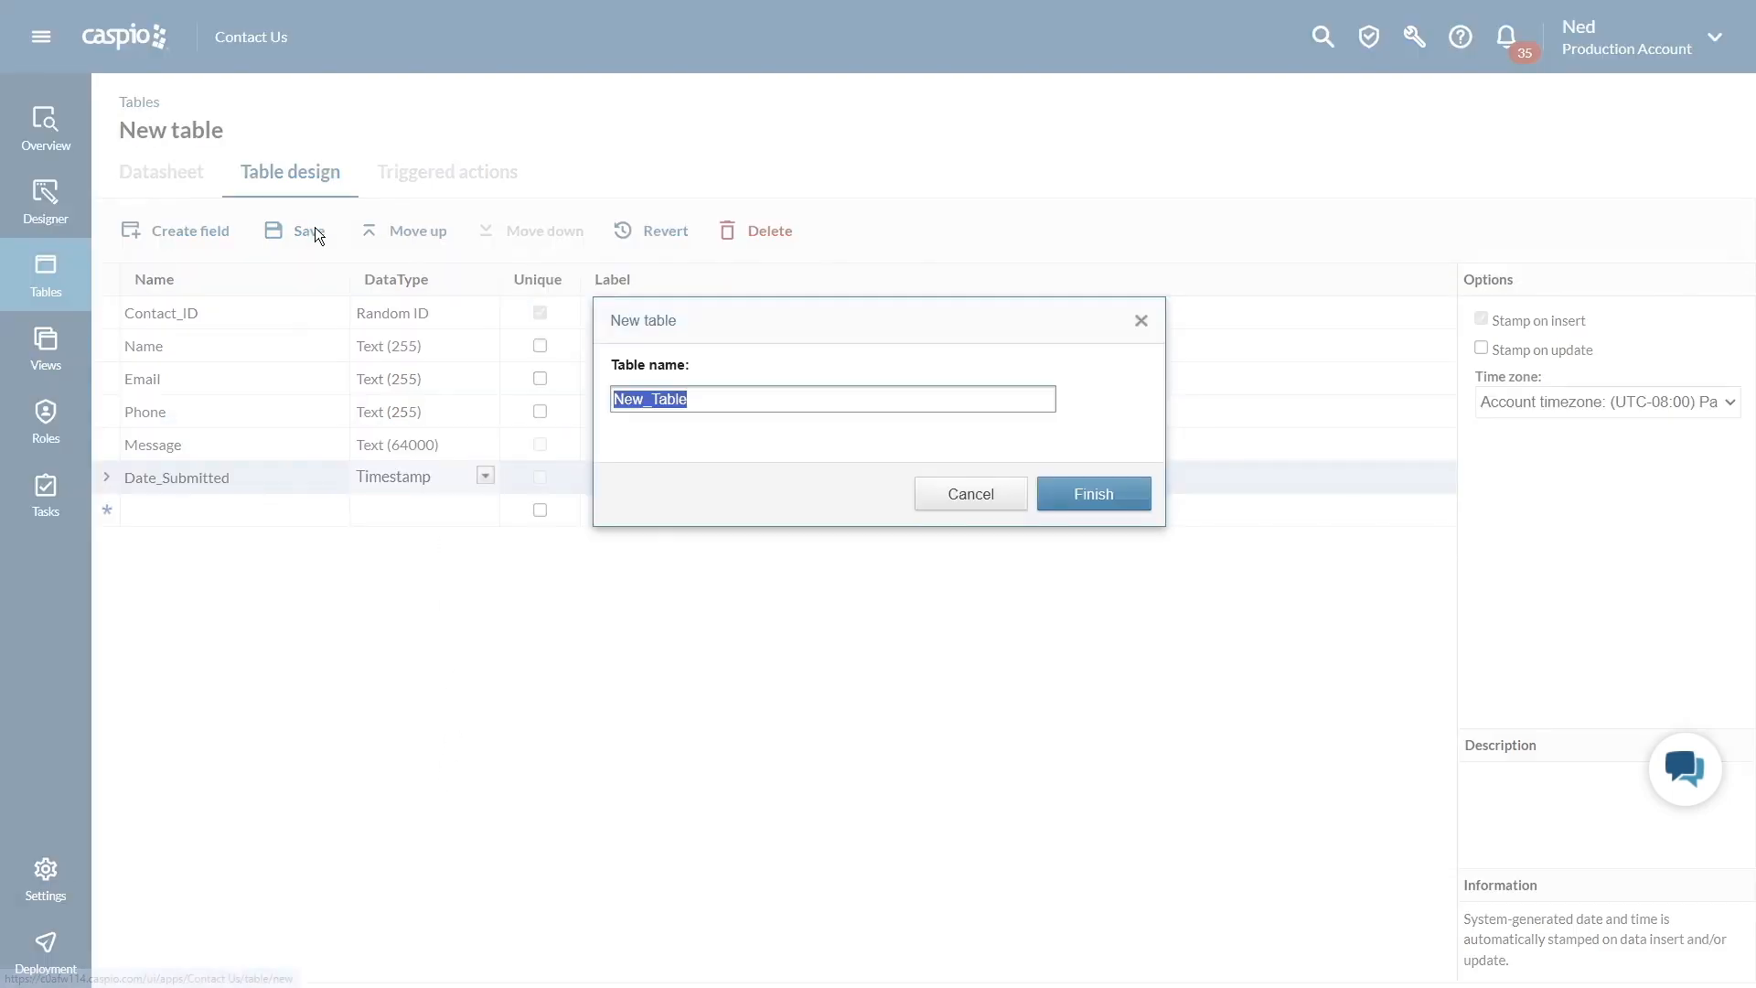
type("d")
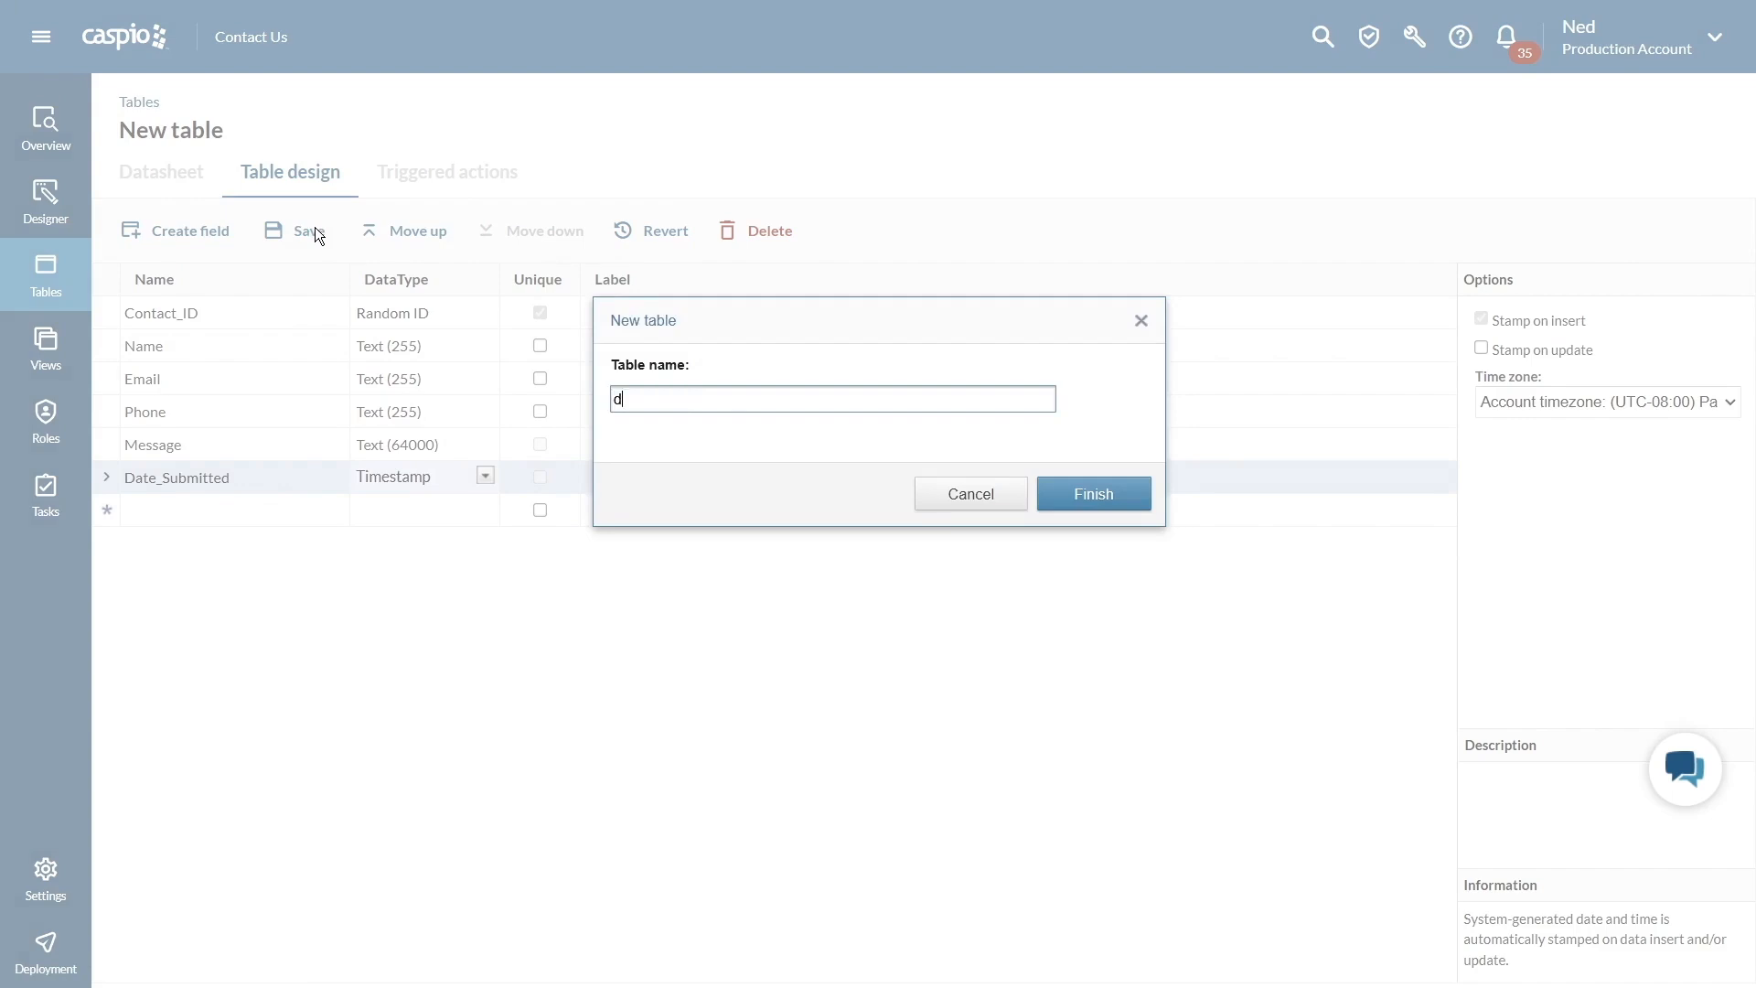
type("emo_flex_contact_info")
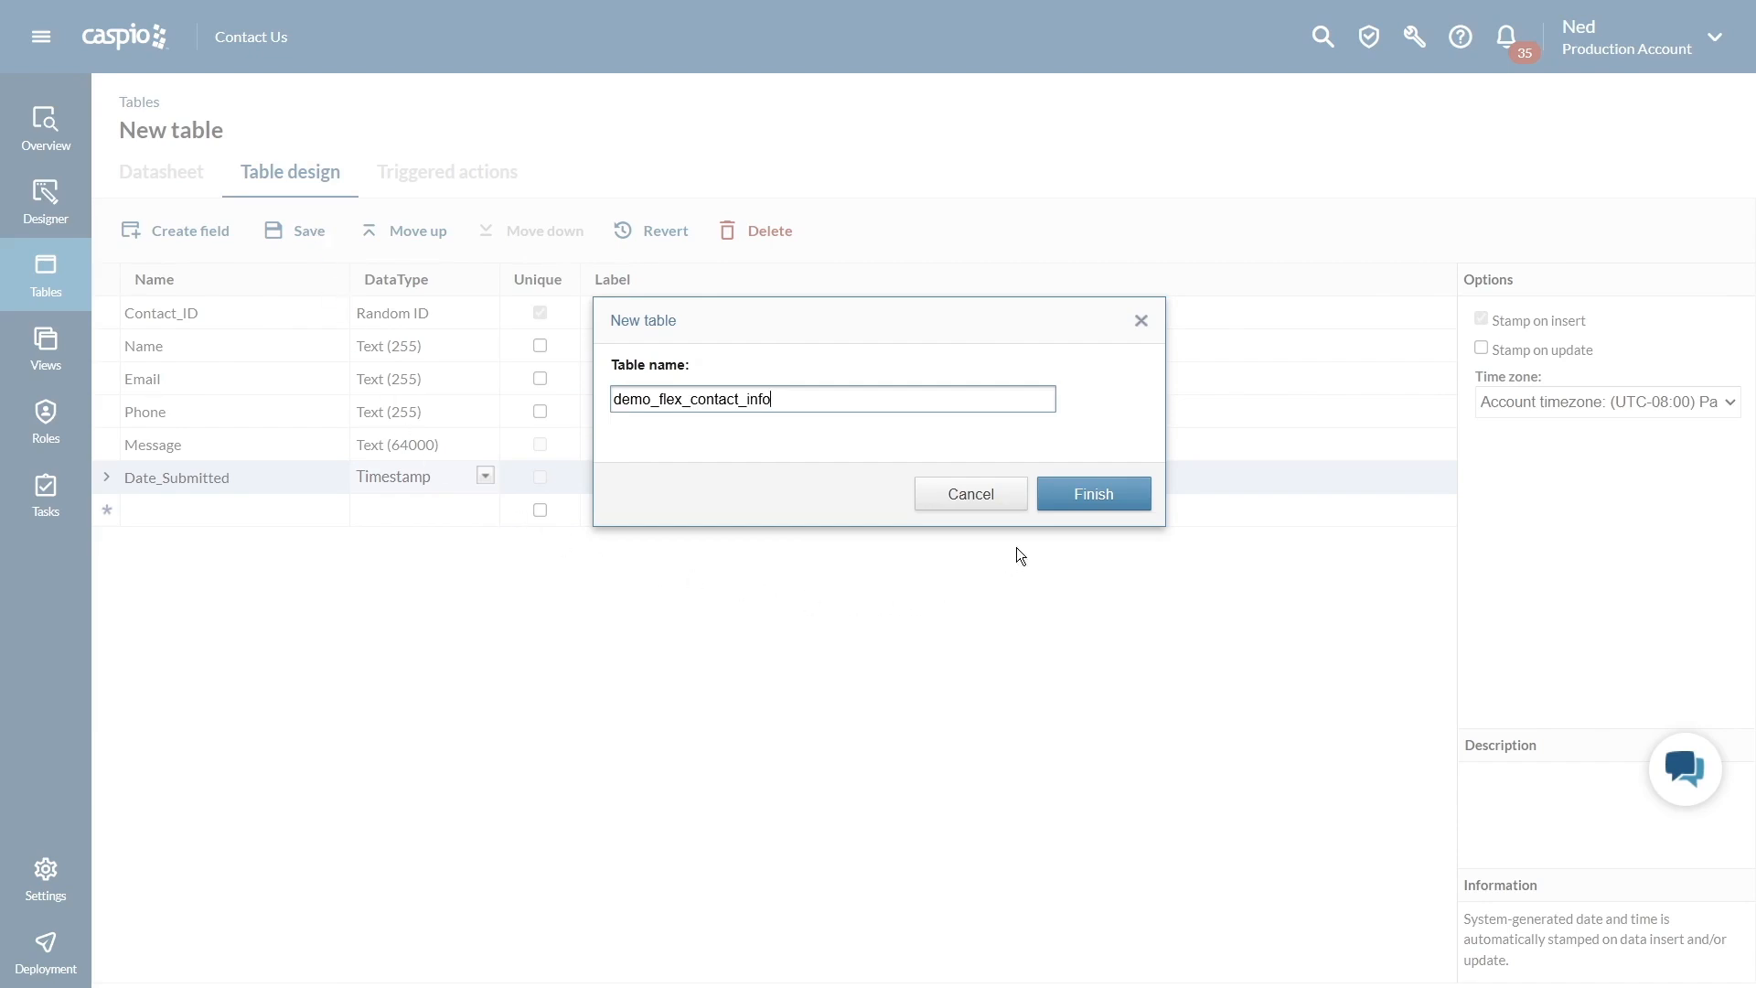
left_click(1090, 496)
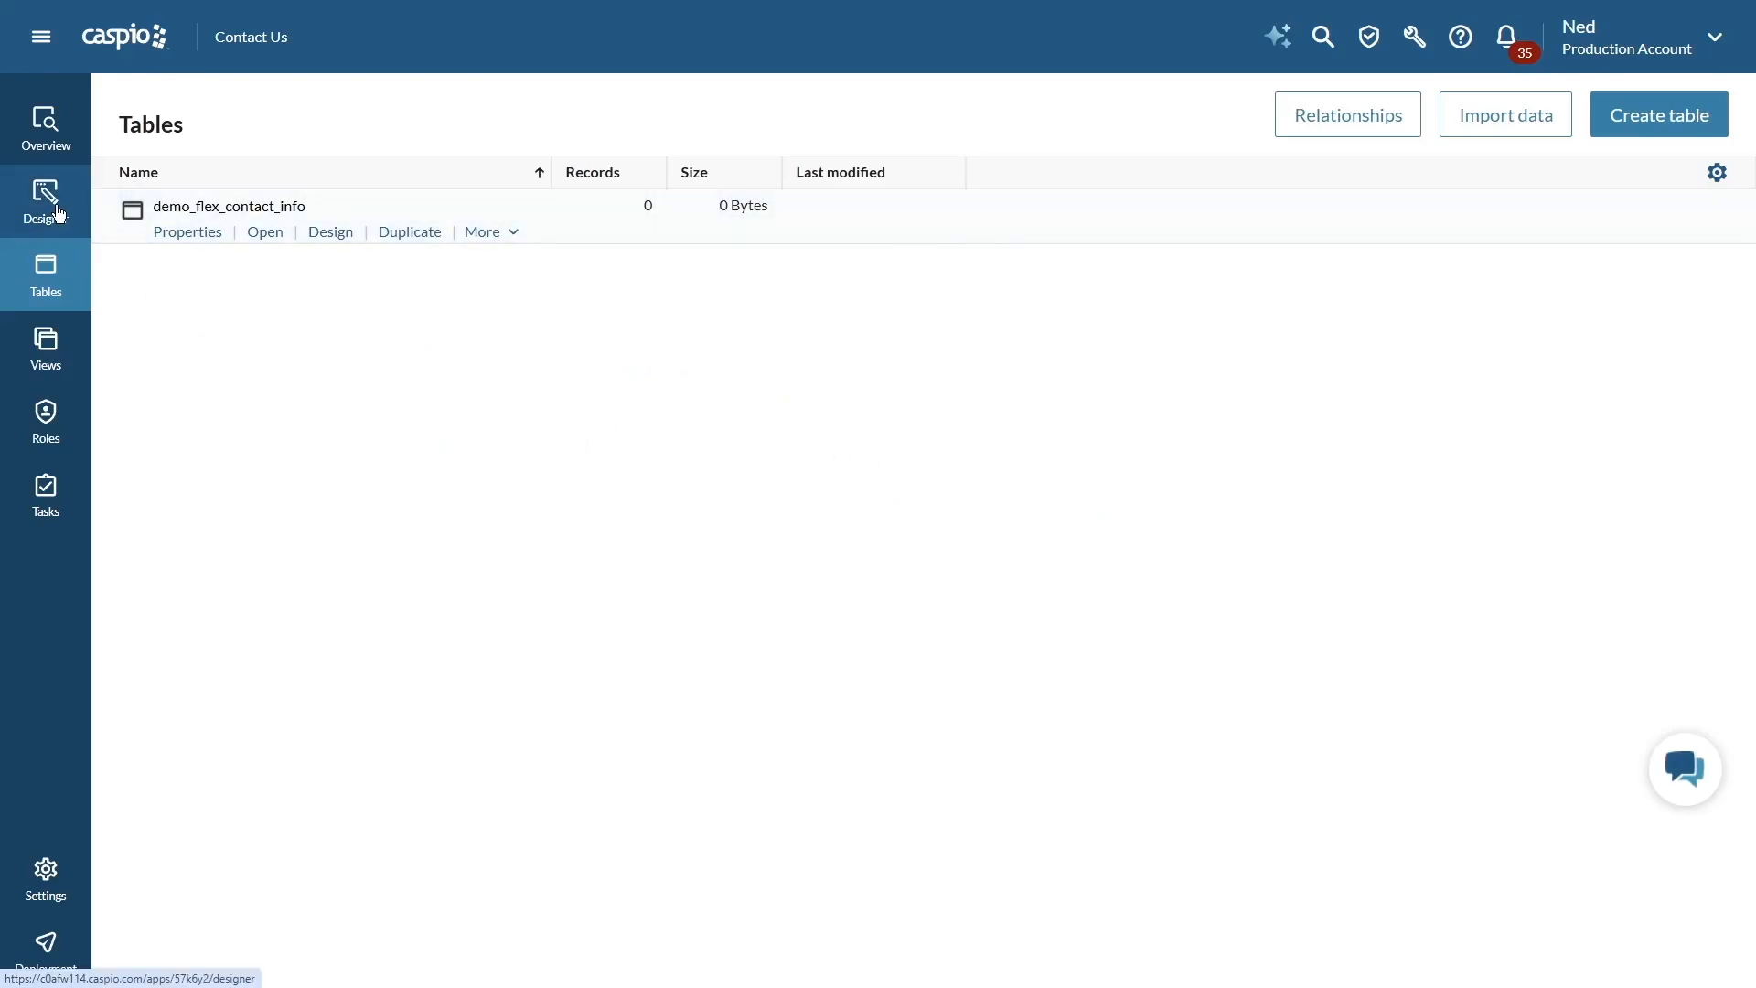
Open the app's page Designer and move the chat widget clear of the page canvas
left_click(56, 213)
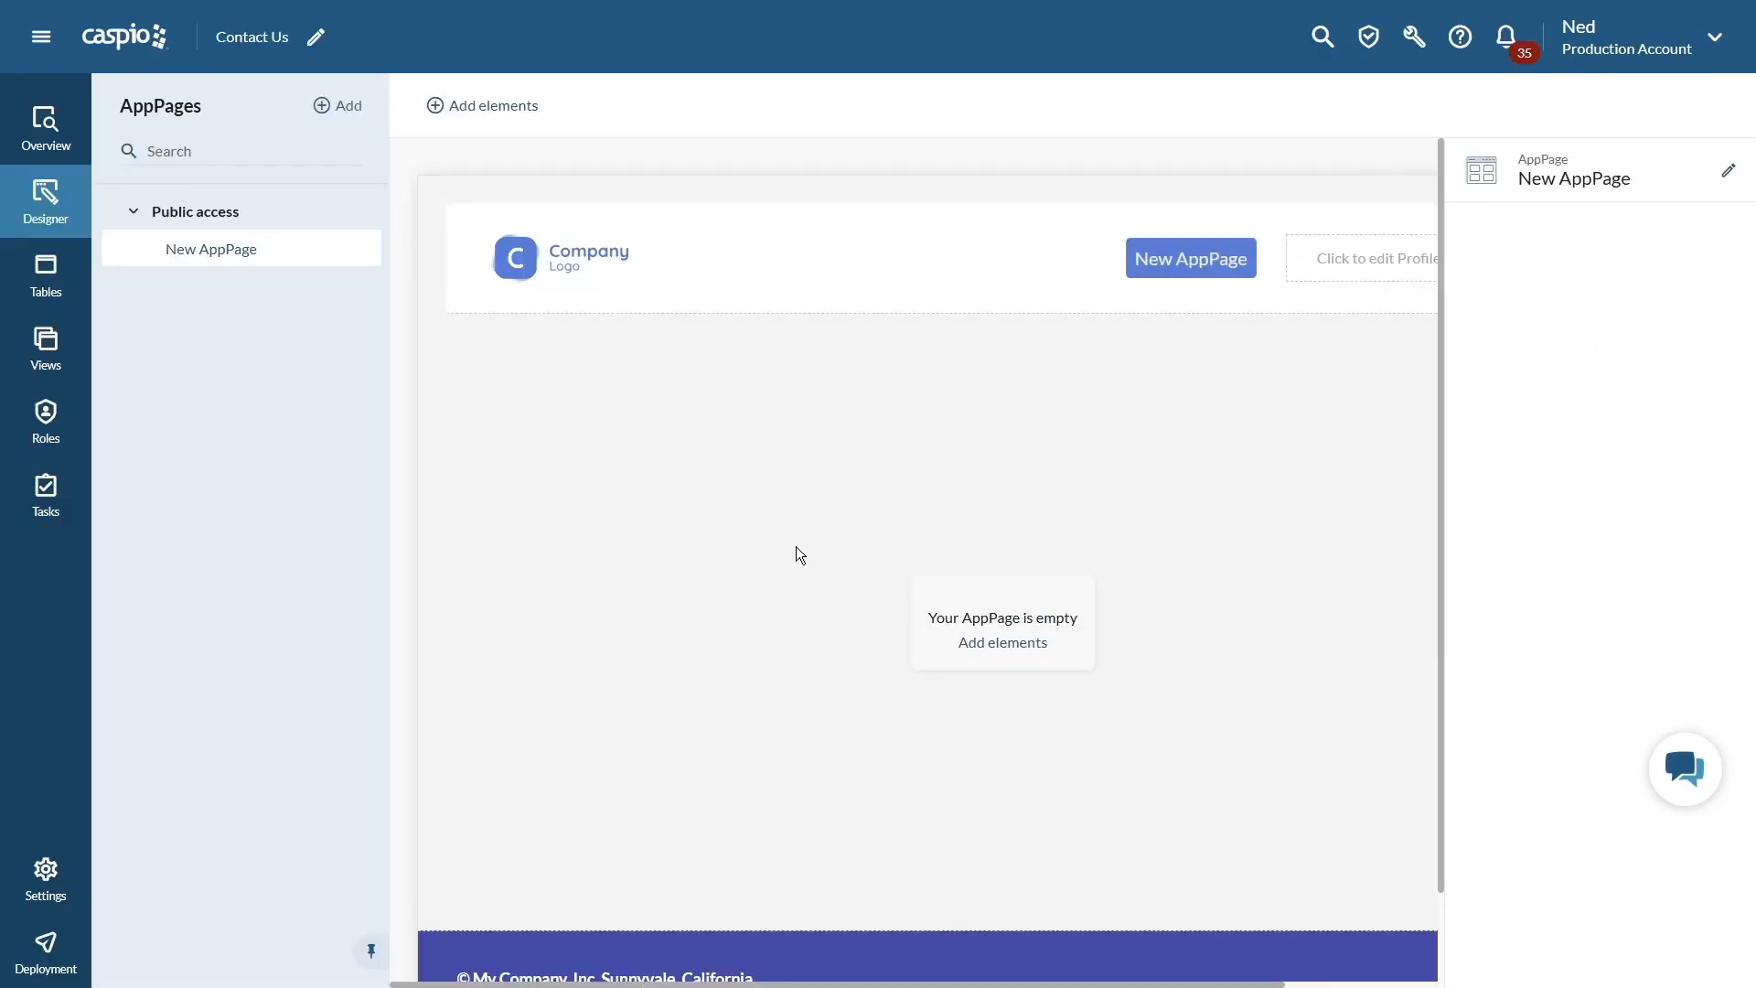
key("ctrl+minus")
key("ctrl+minus")
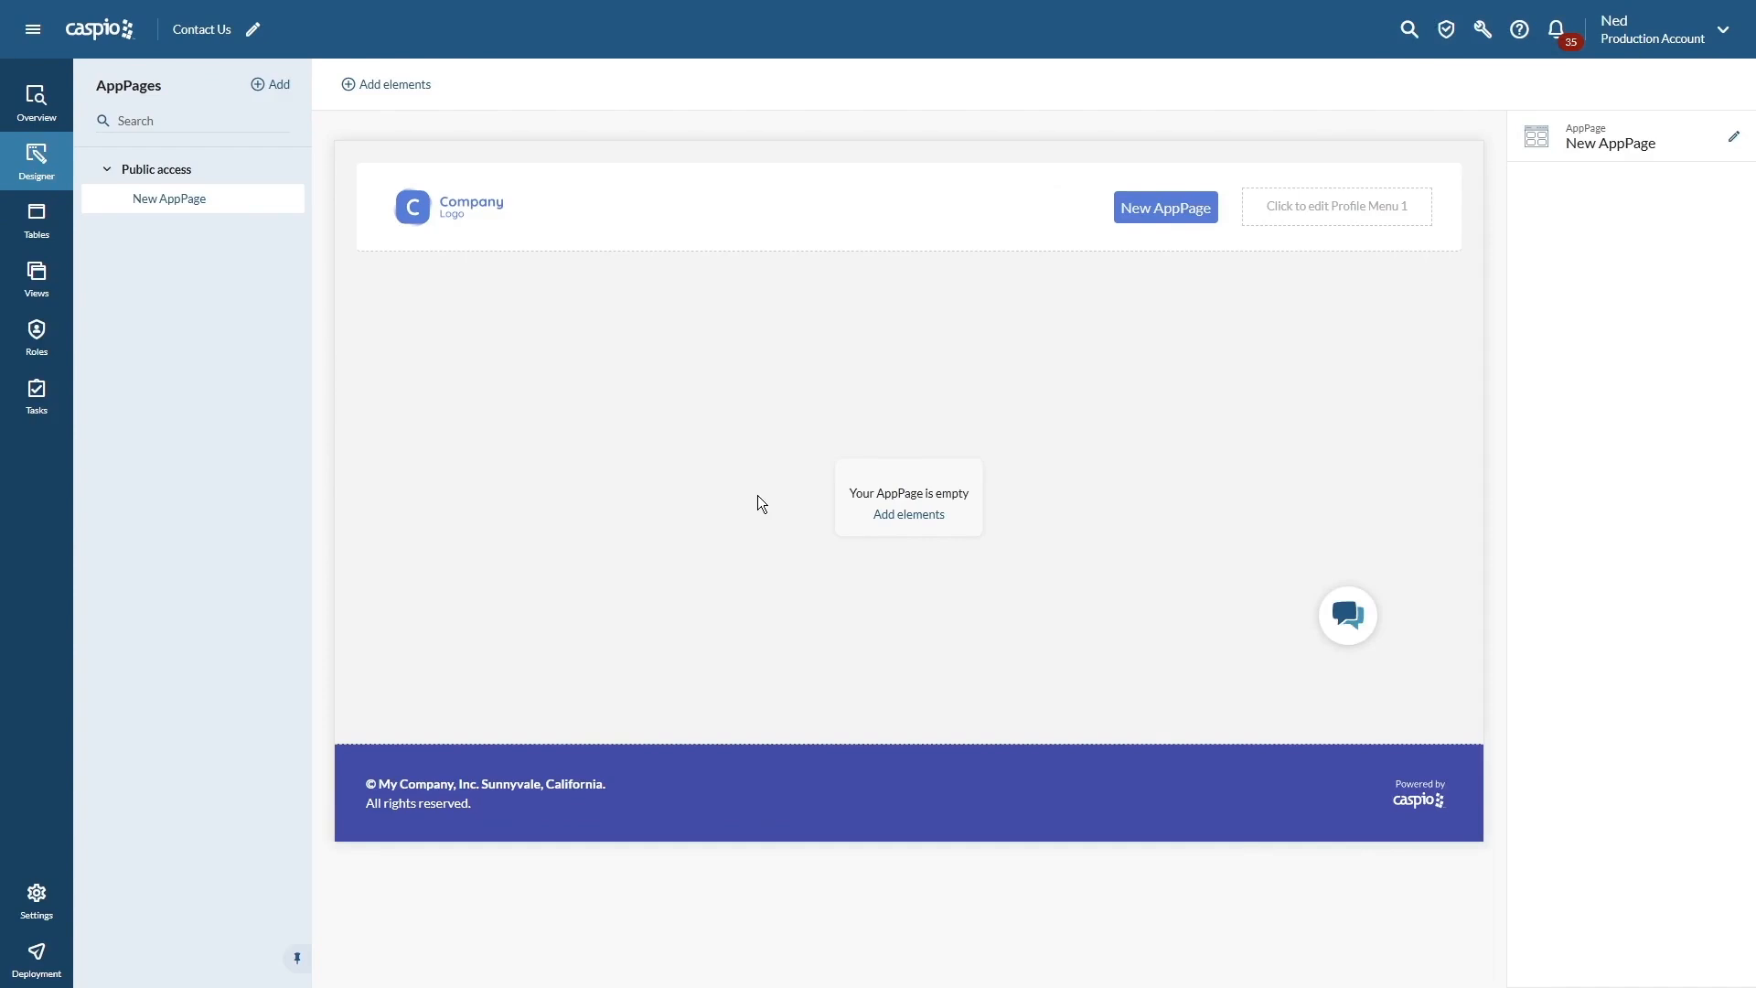
left_click_drag(1350, 622, 1713, 943)
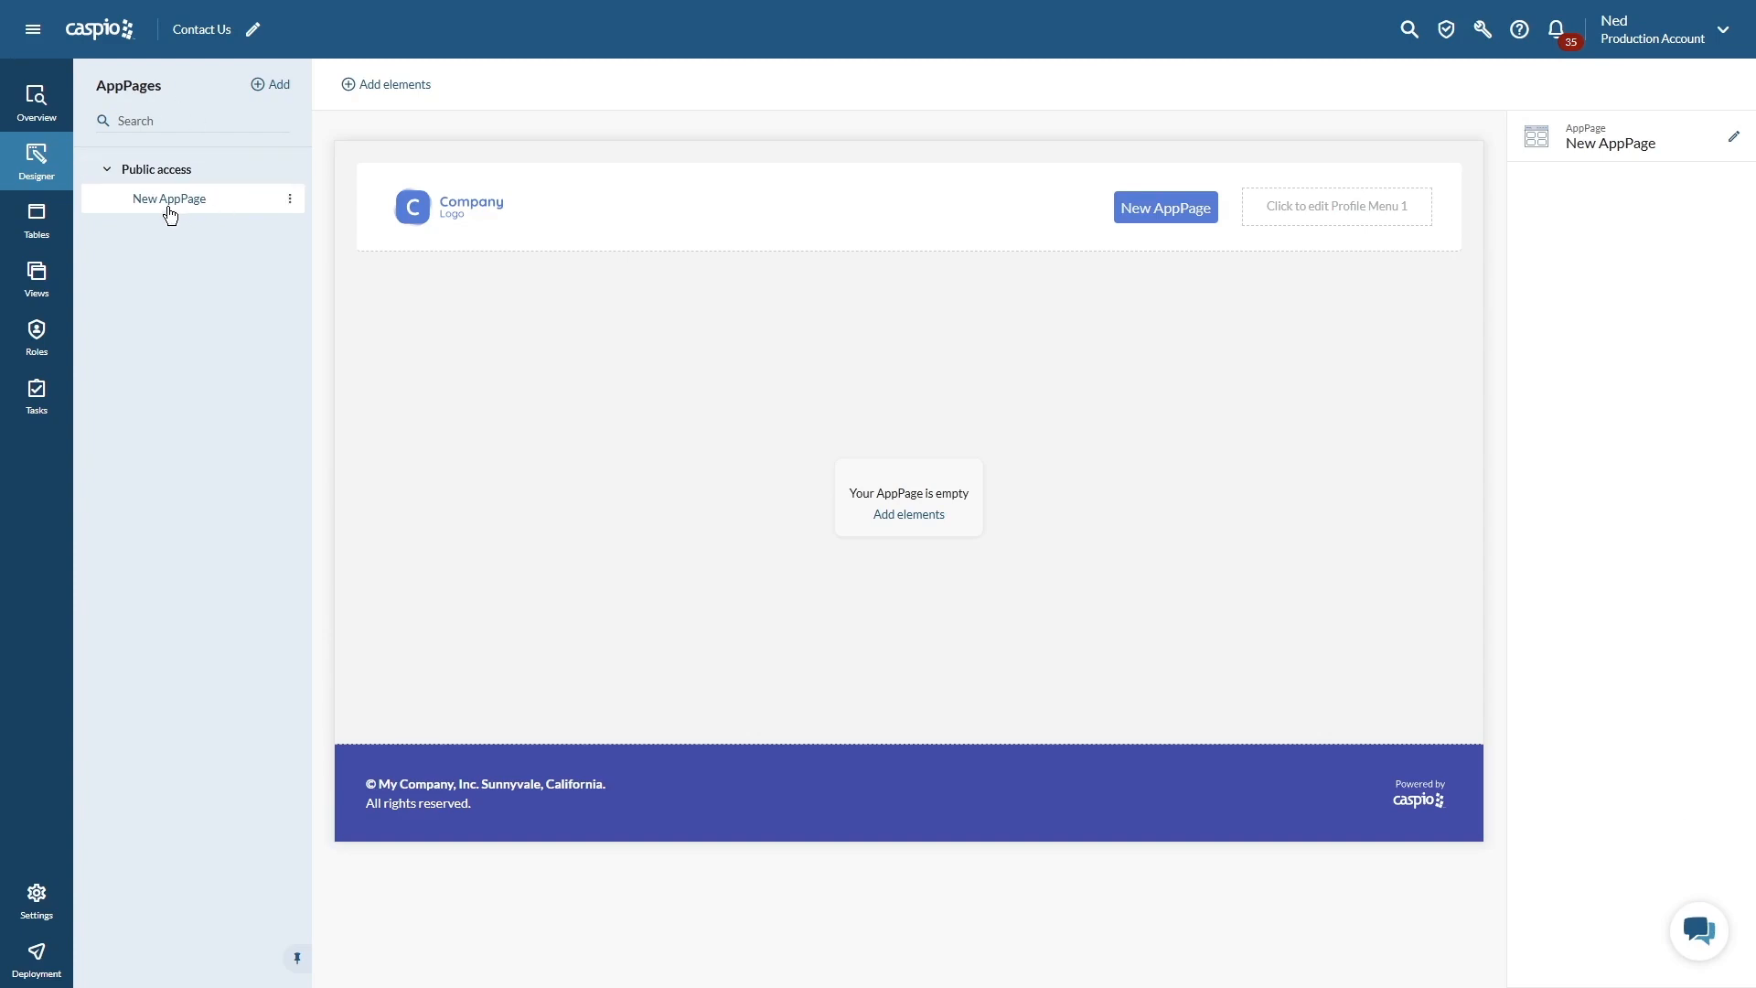
Rename the New AppPage under Public access to Contact Us
left_click(290, 198)
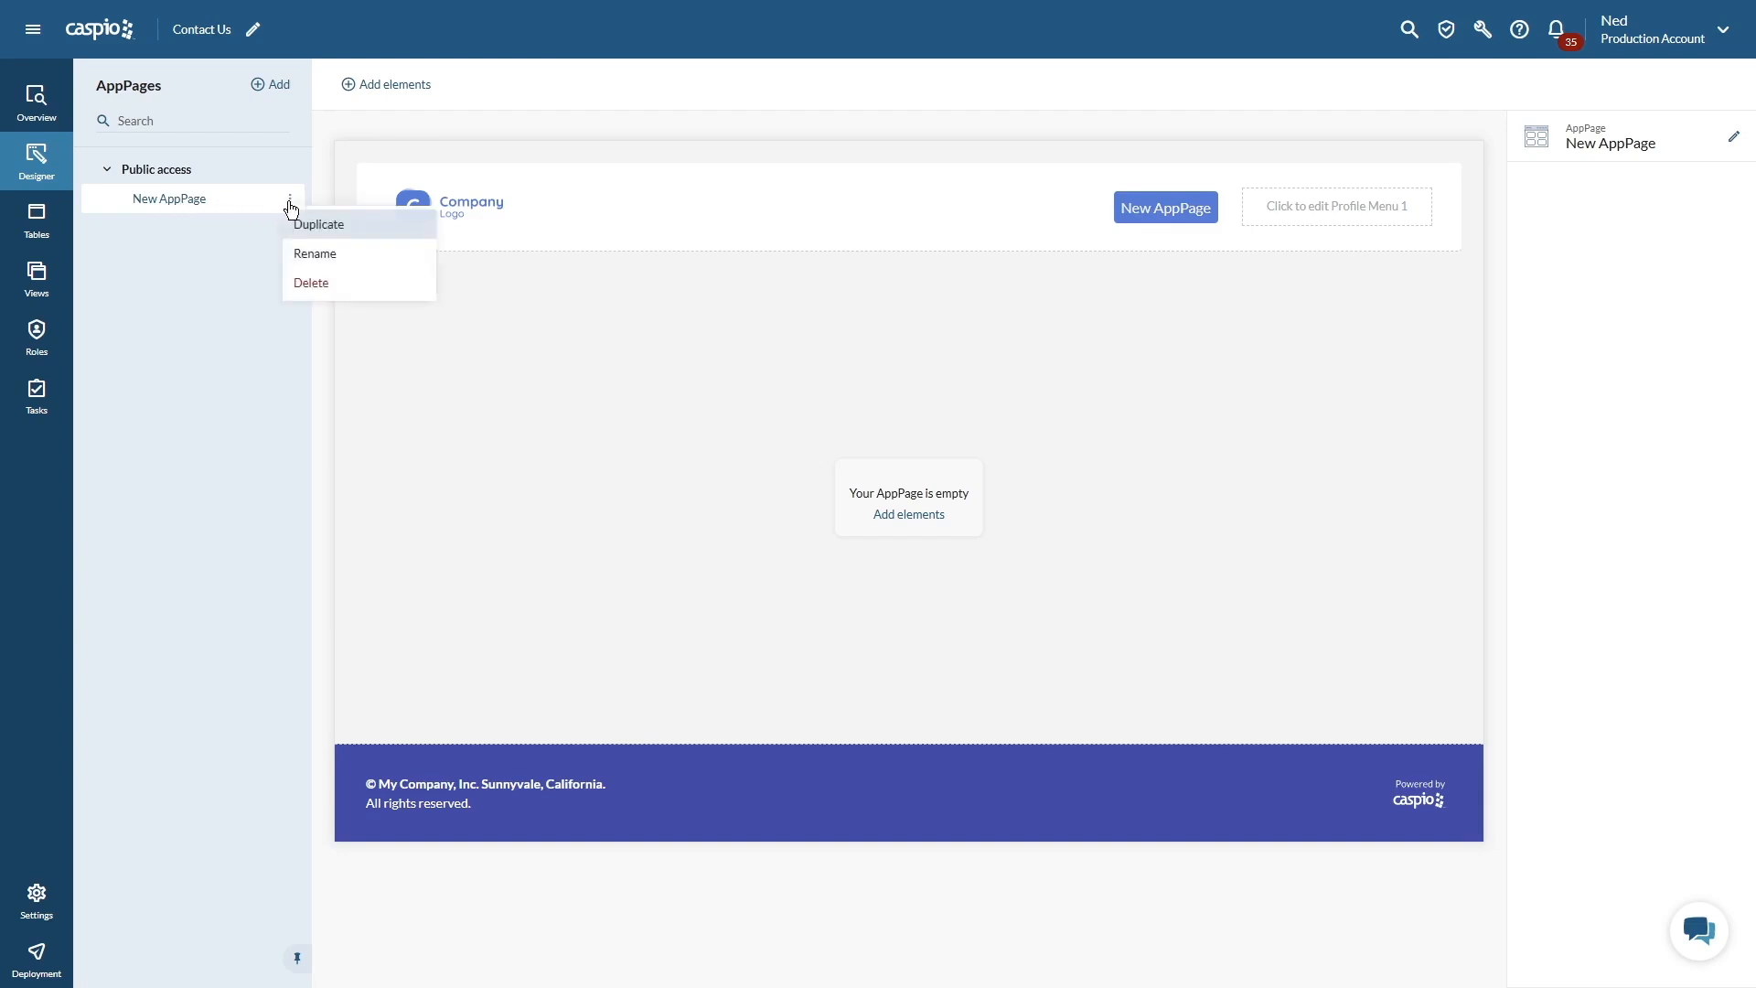
left_click(318, 250)
type("Contact Us")
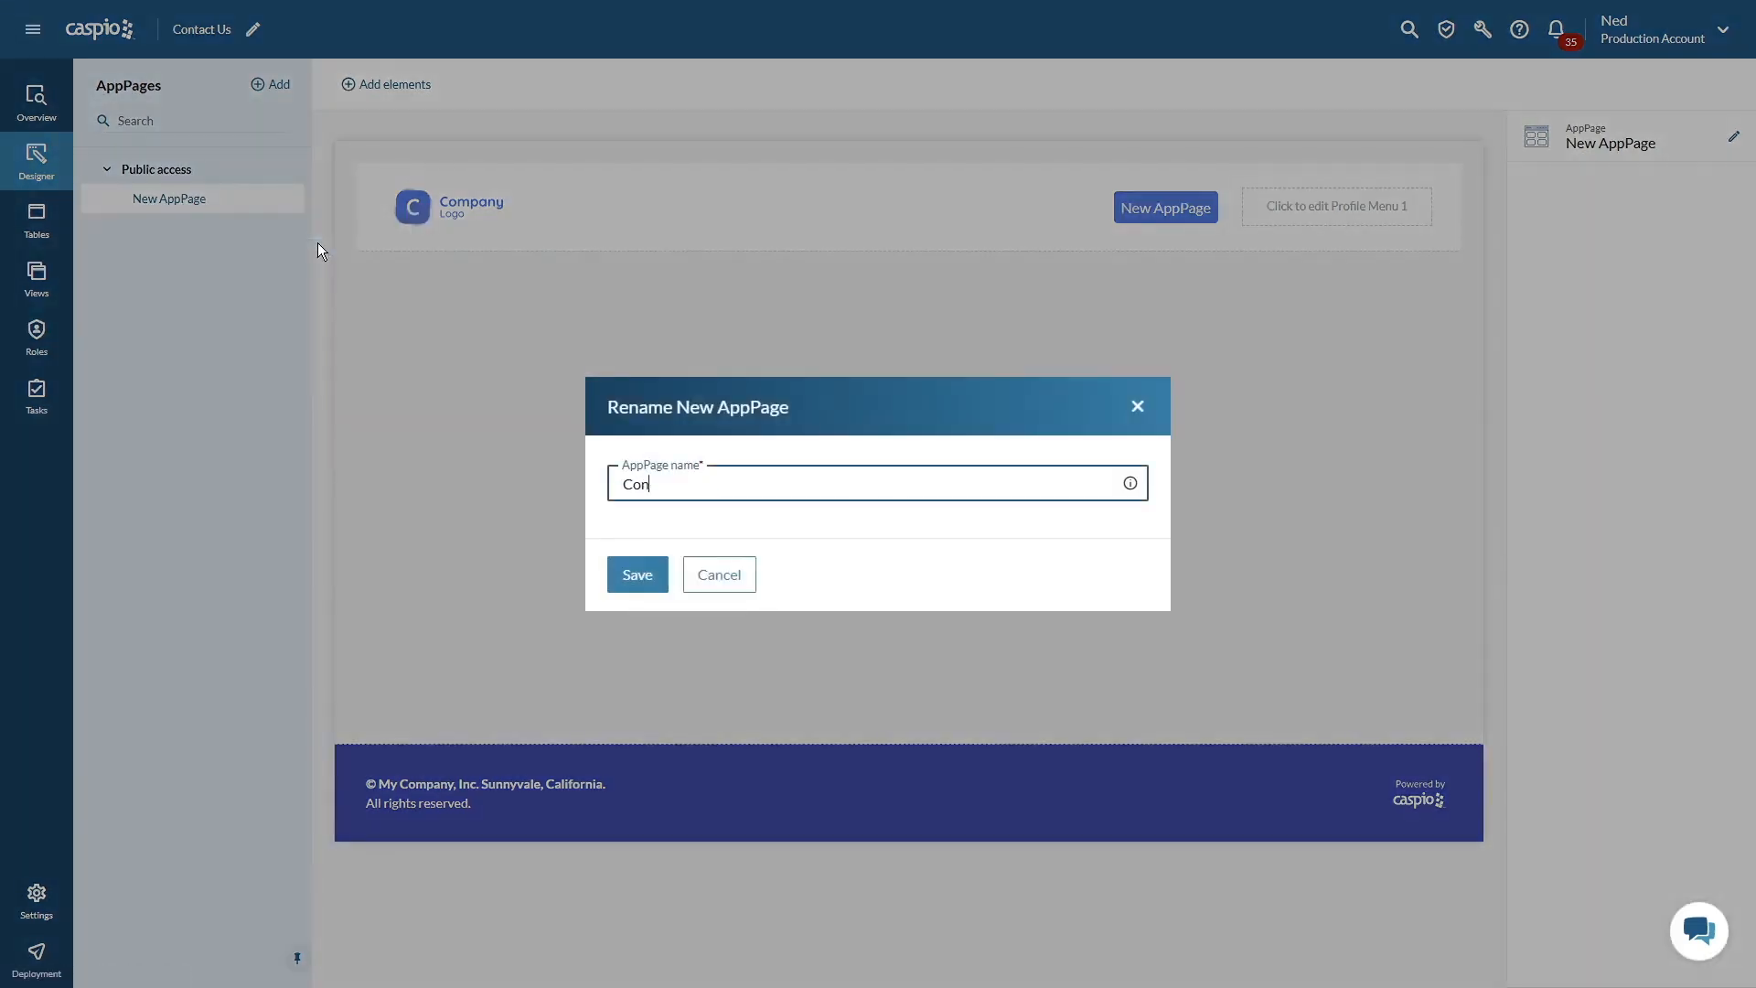
key("Return")
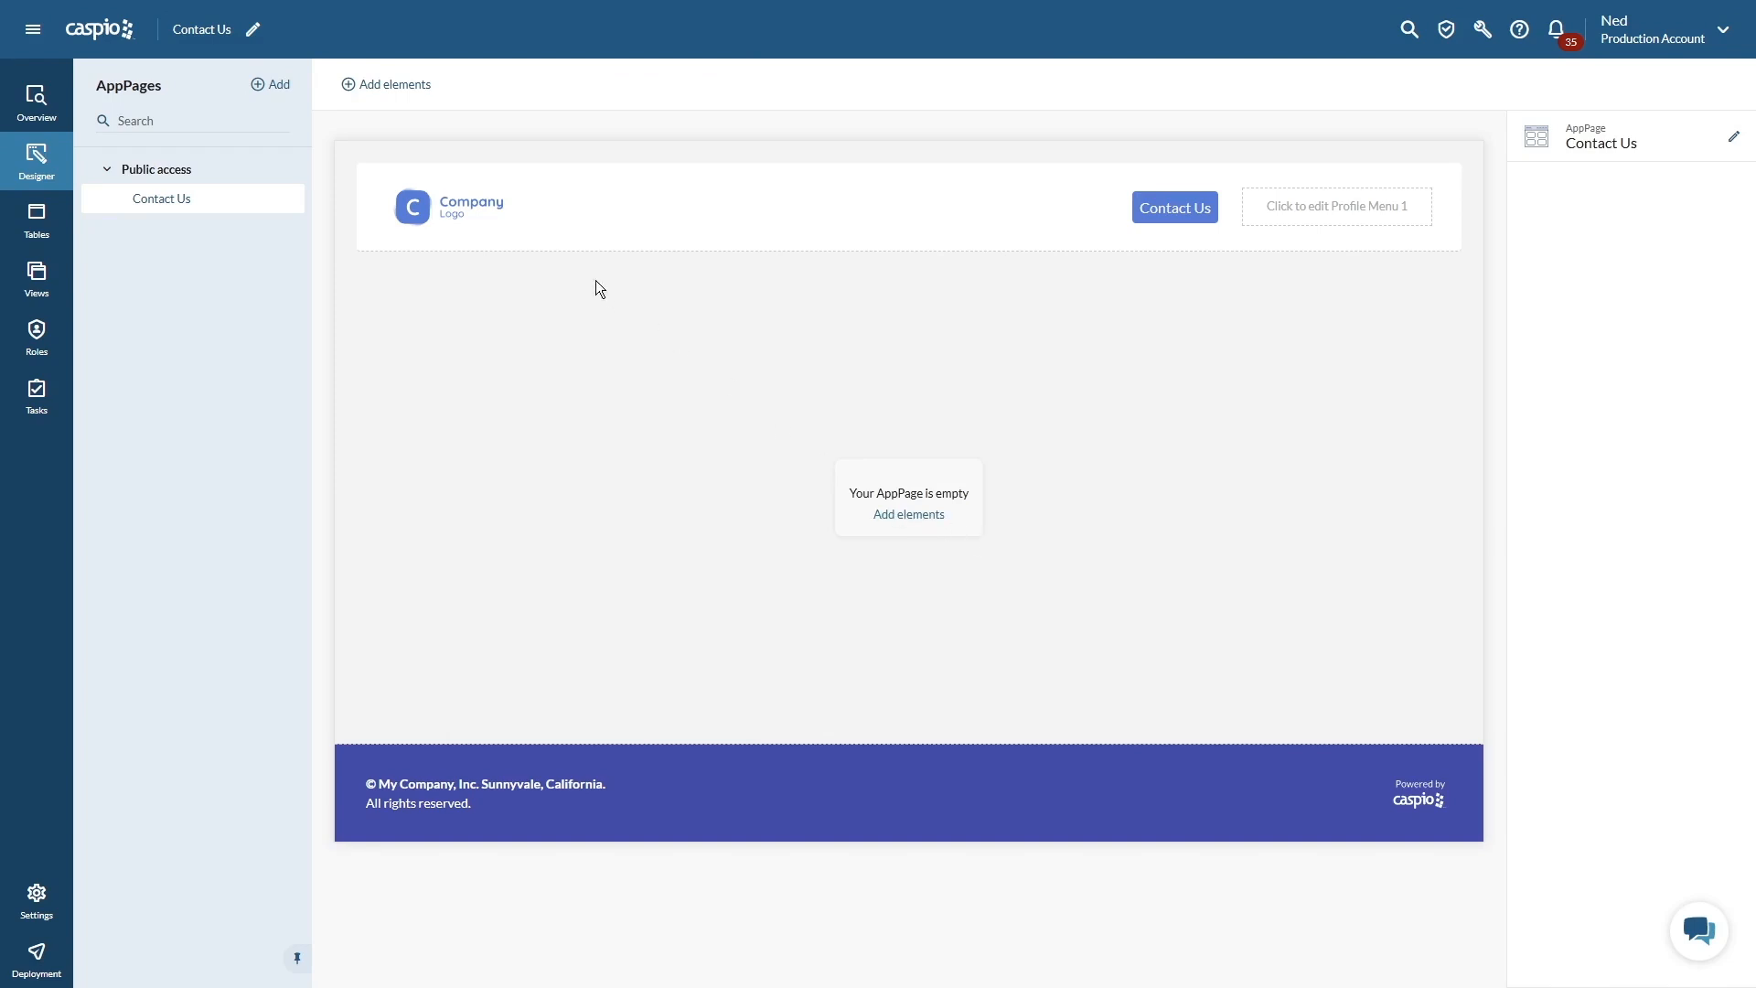
Add a Submission Form to the Contact Us page, using demo_flex_contact_info as data source with all available fields selected
left_click(394, 84)
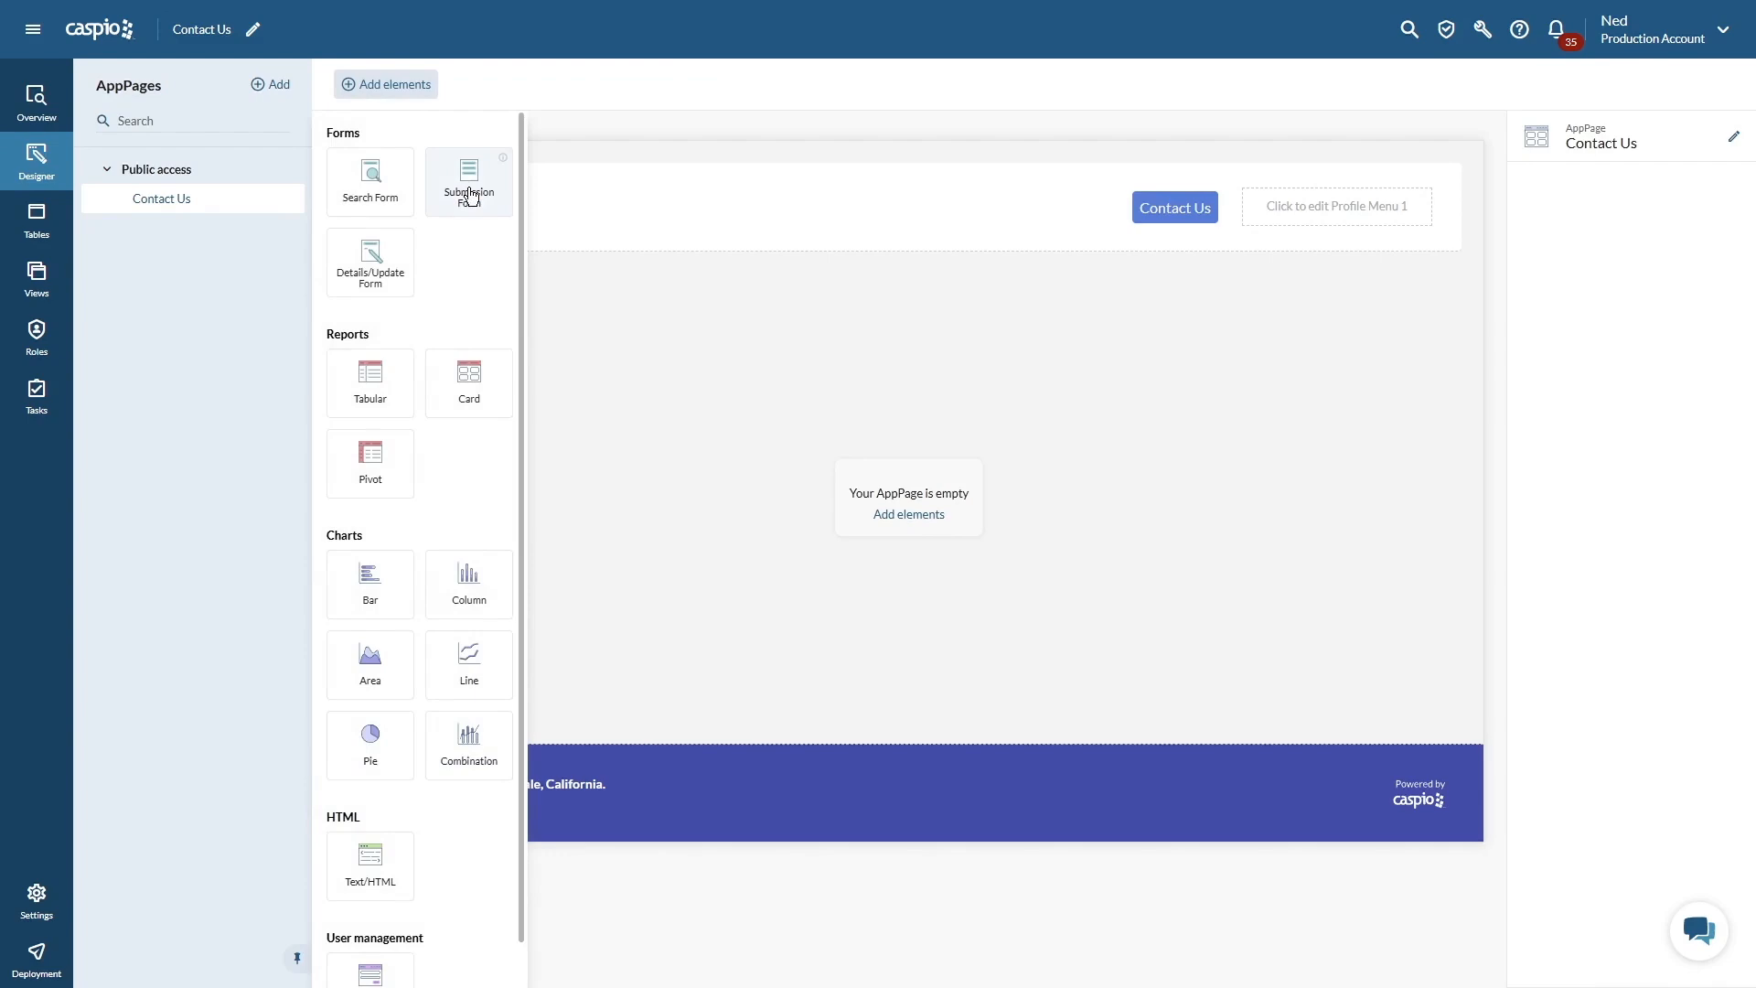
left_click_drag(468, 188, 642, 372)
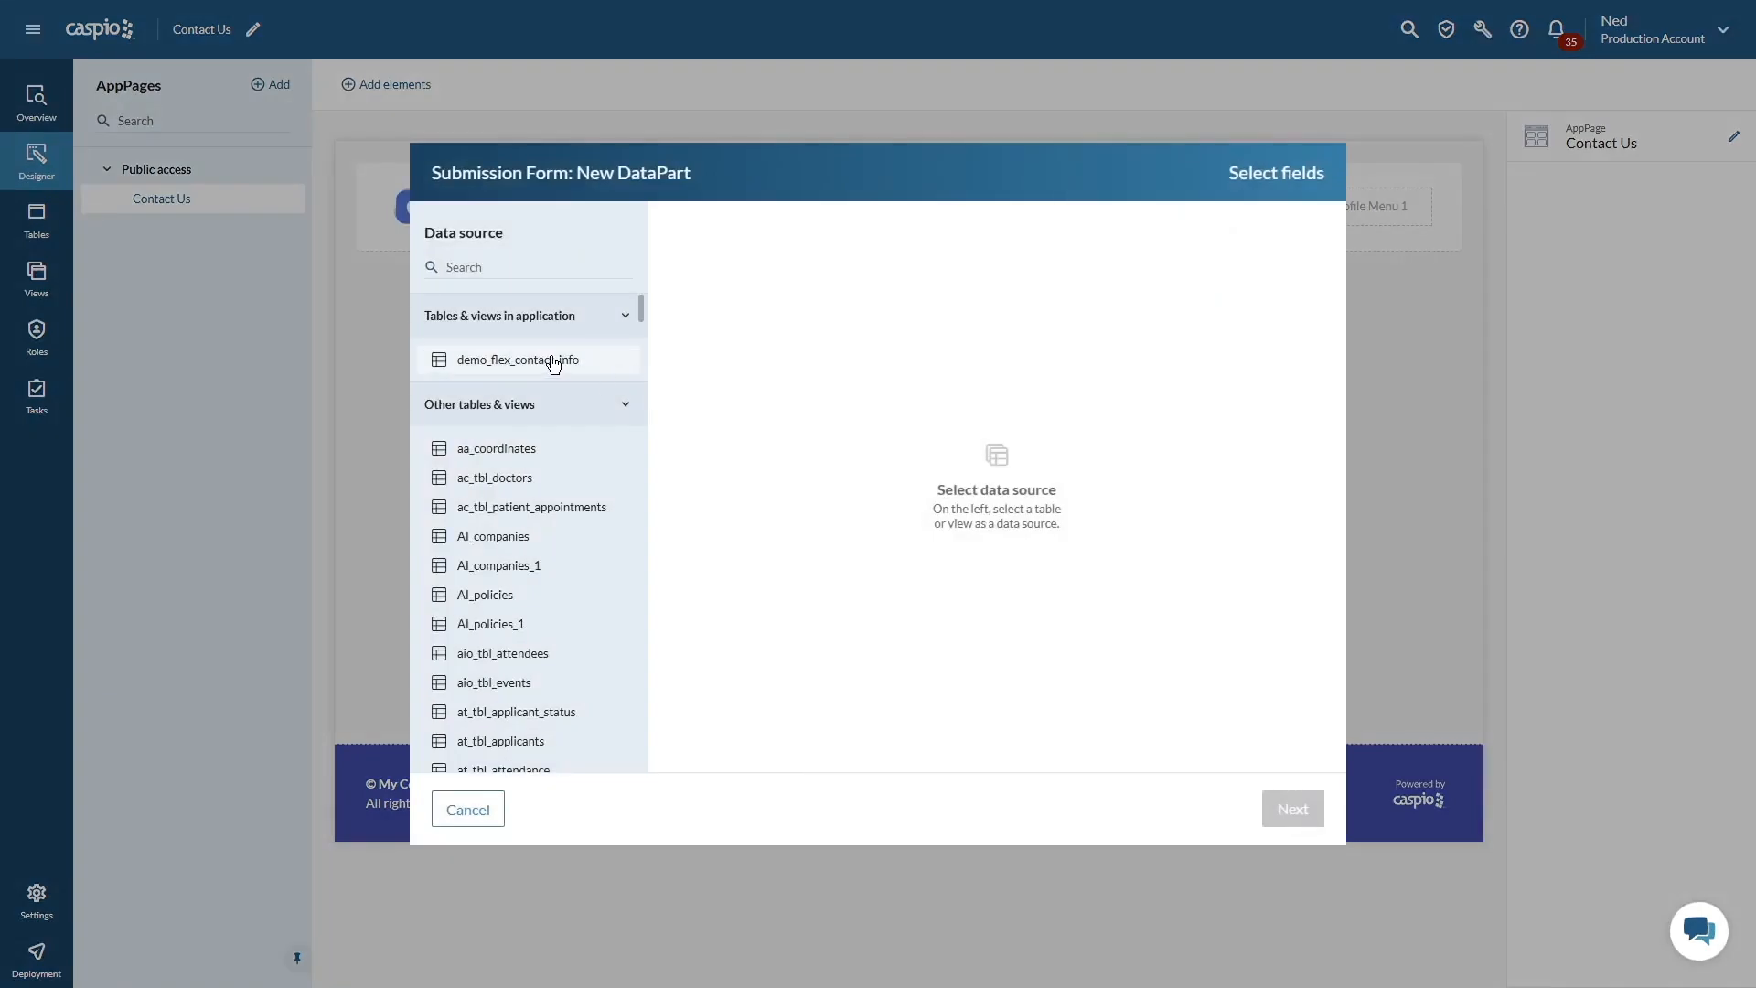
left_click(553, 363)
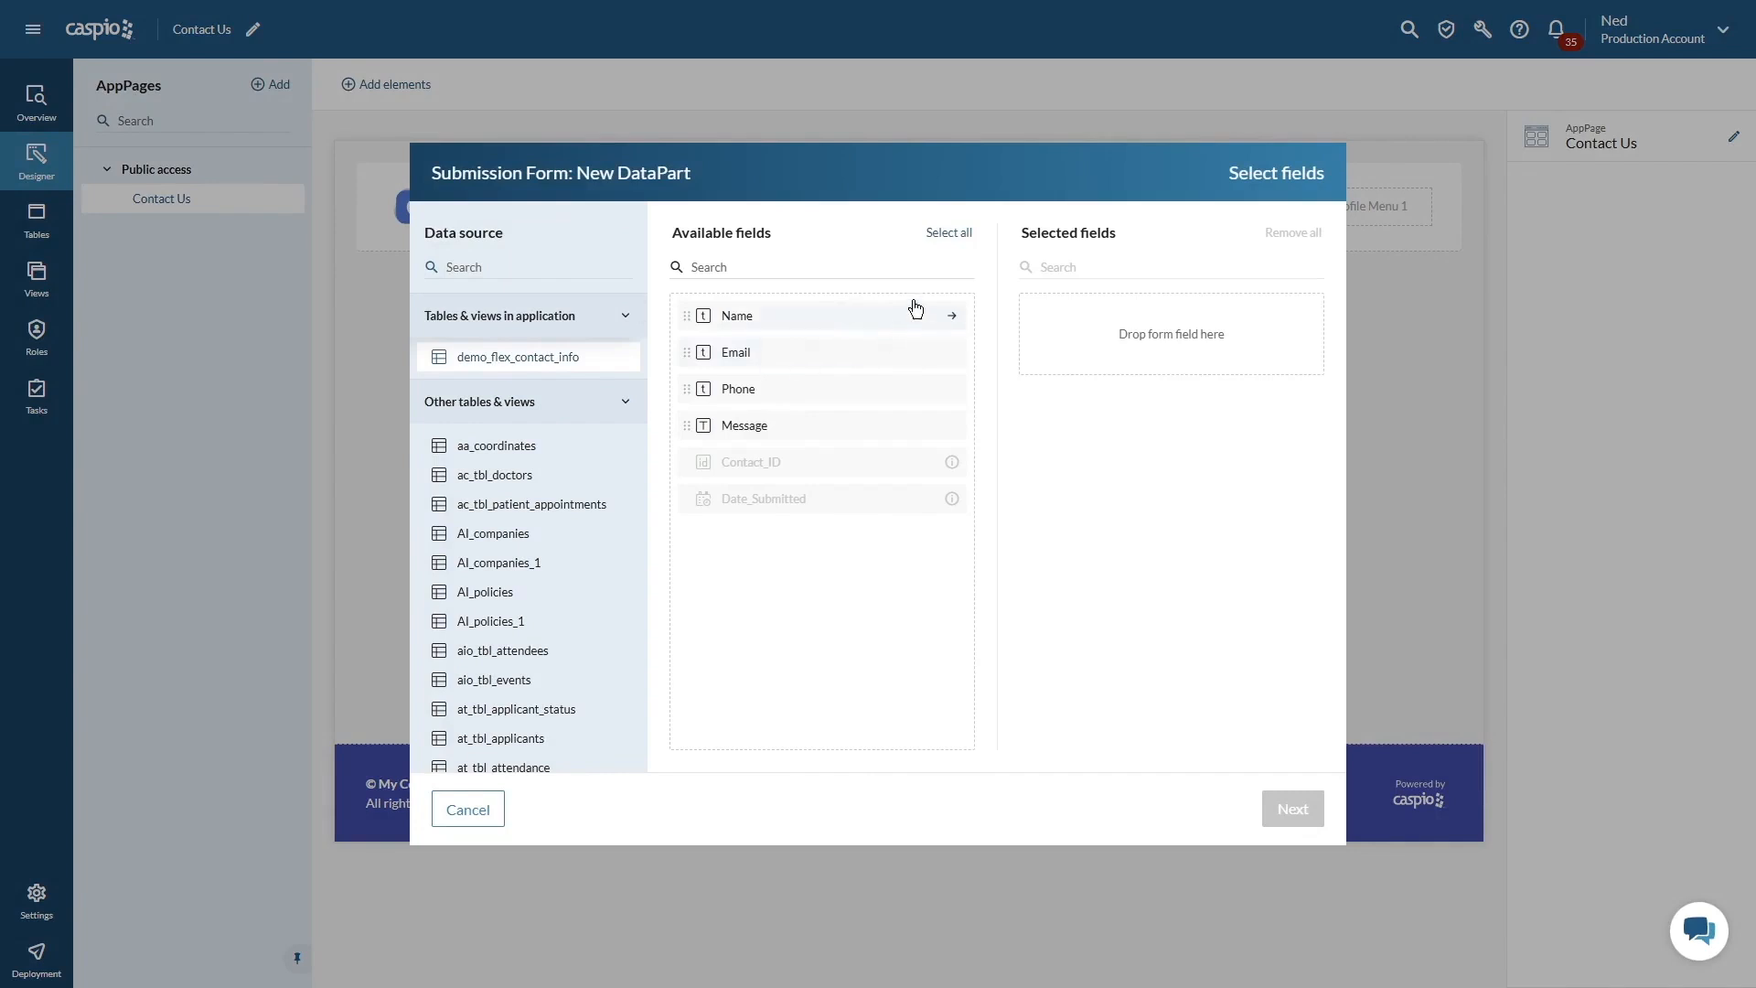
left_click(949, 235)
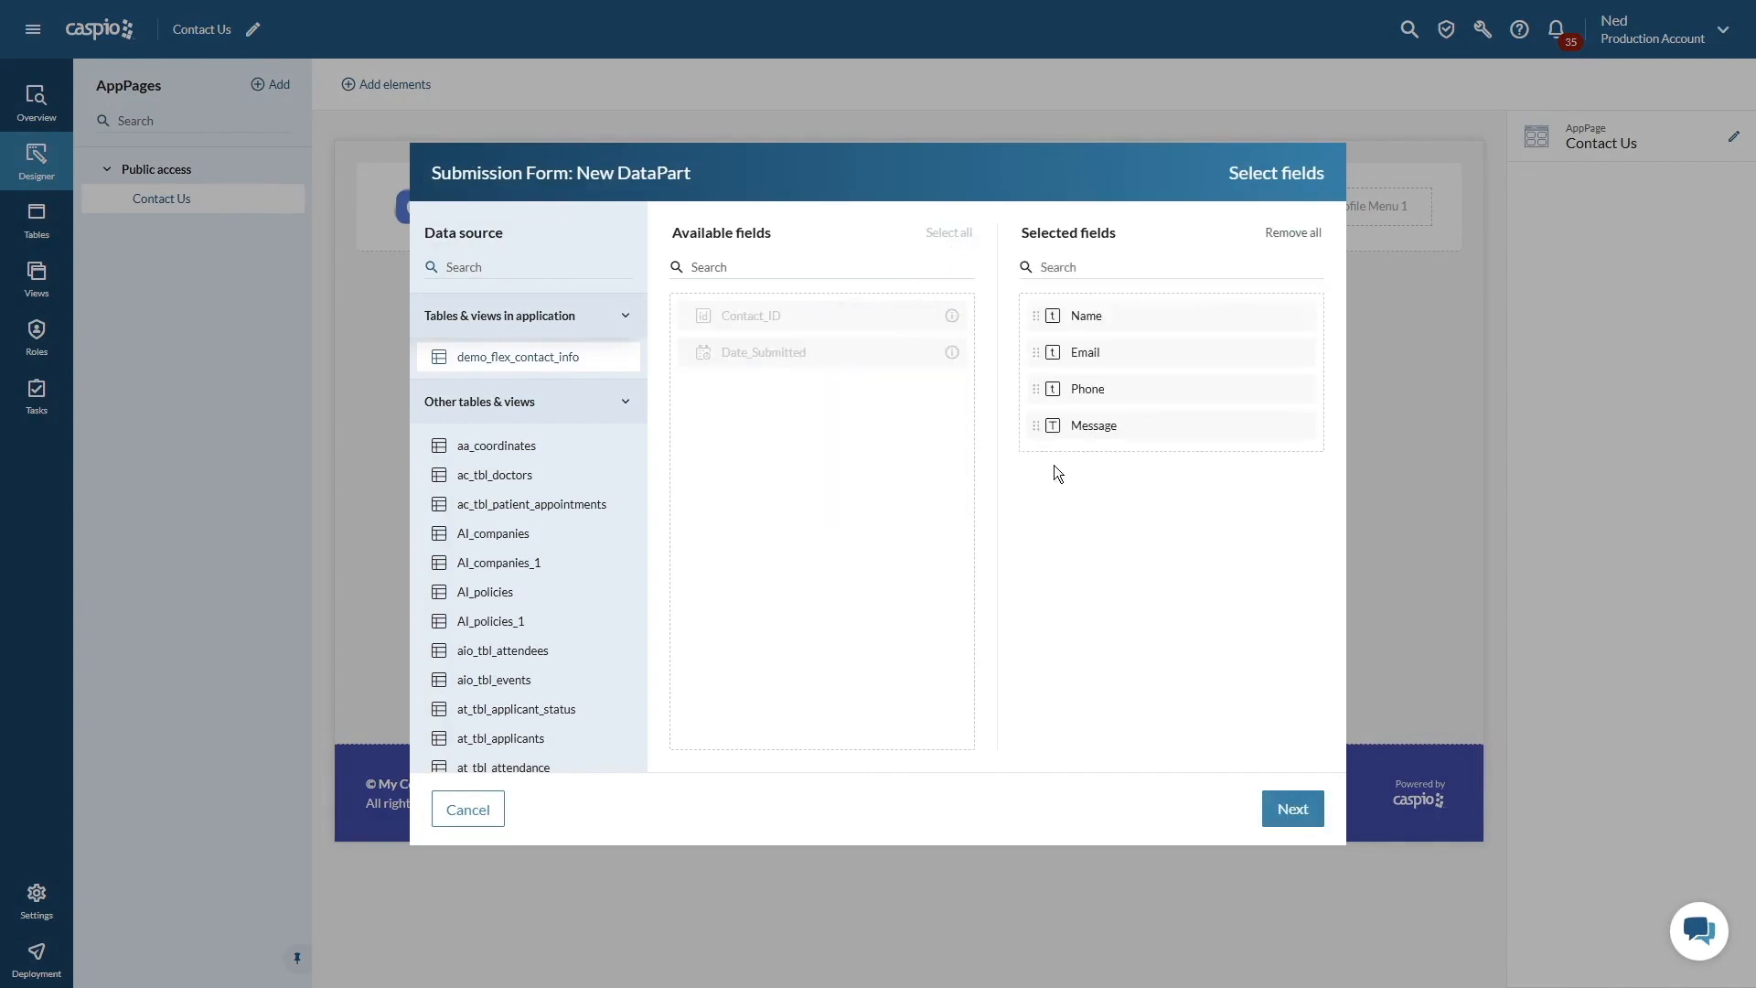
left_click(1292, 810)
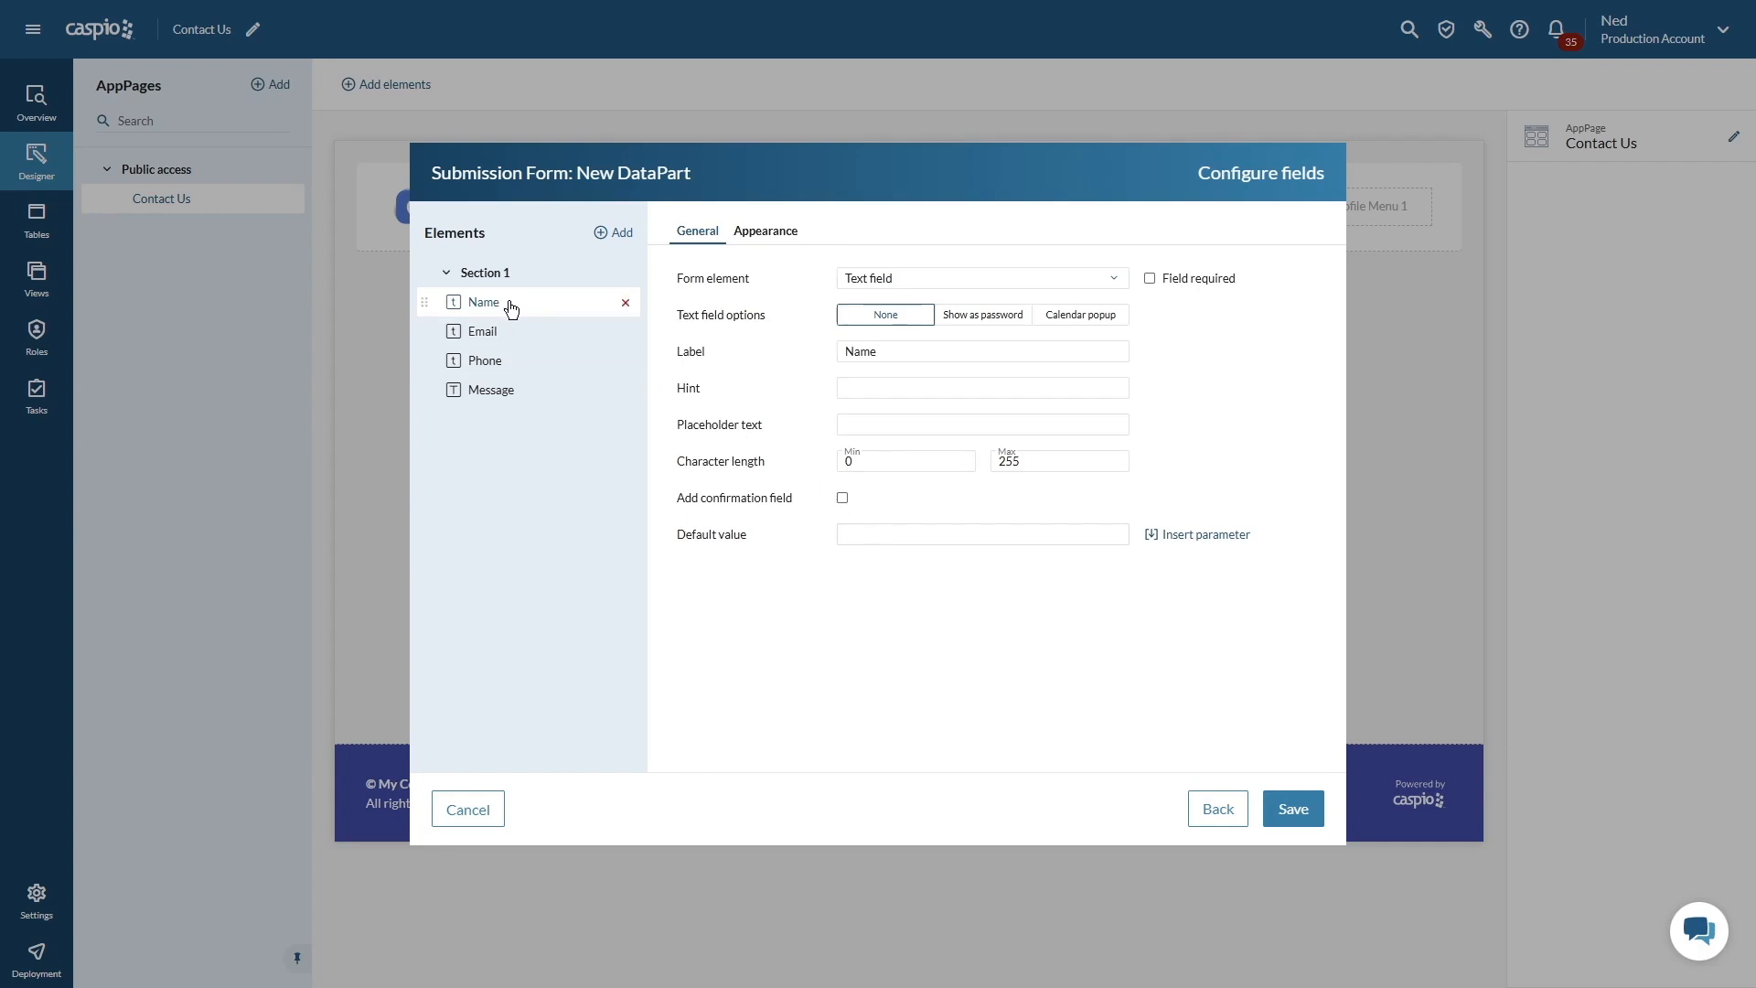
Set the label position to Float for the Name, Email, Phone and Message fields of the submission form
left_click(763, 232)
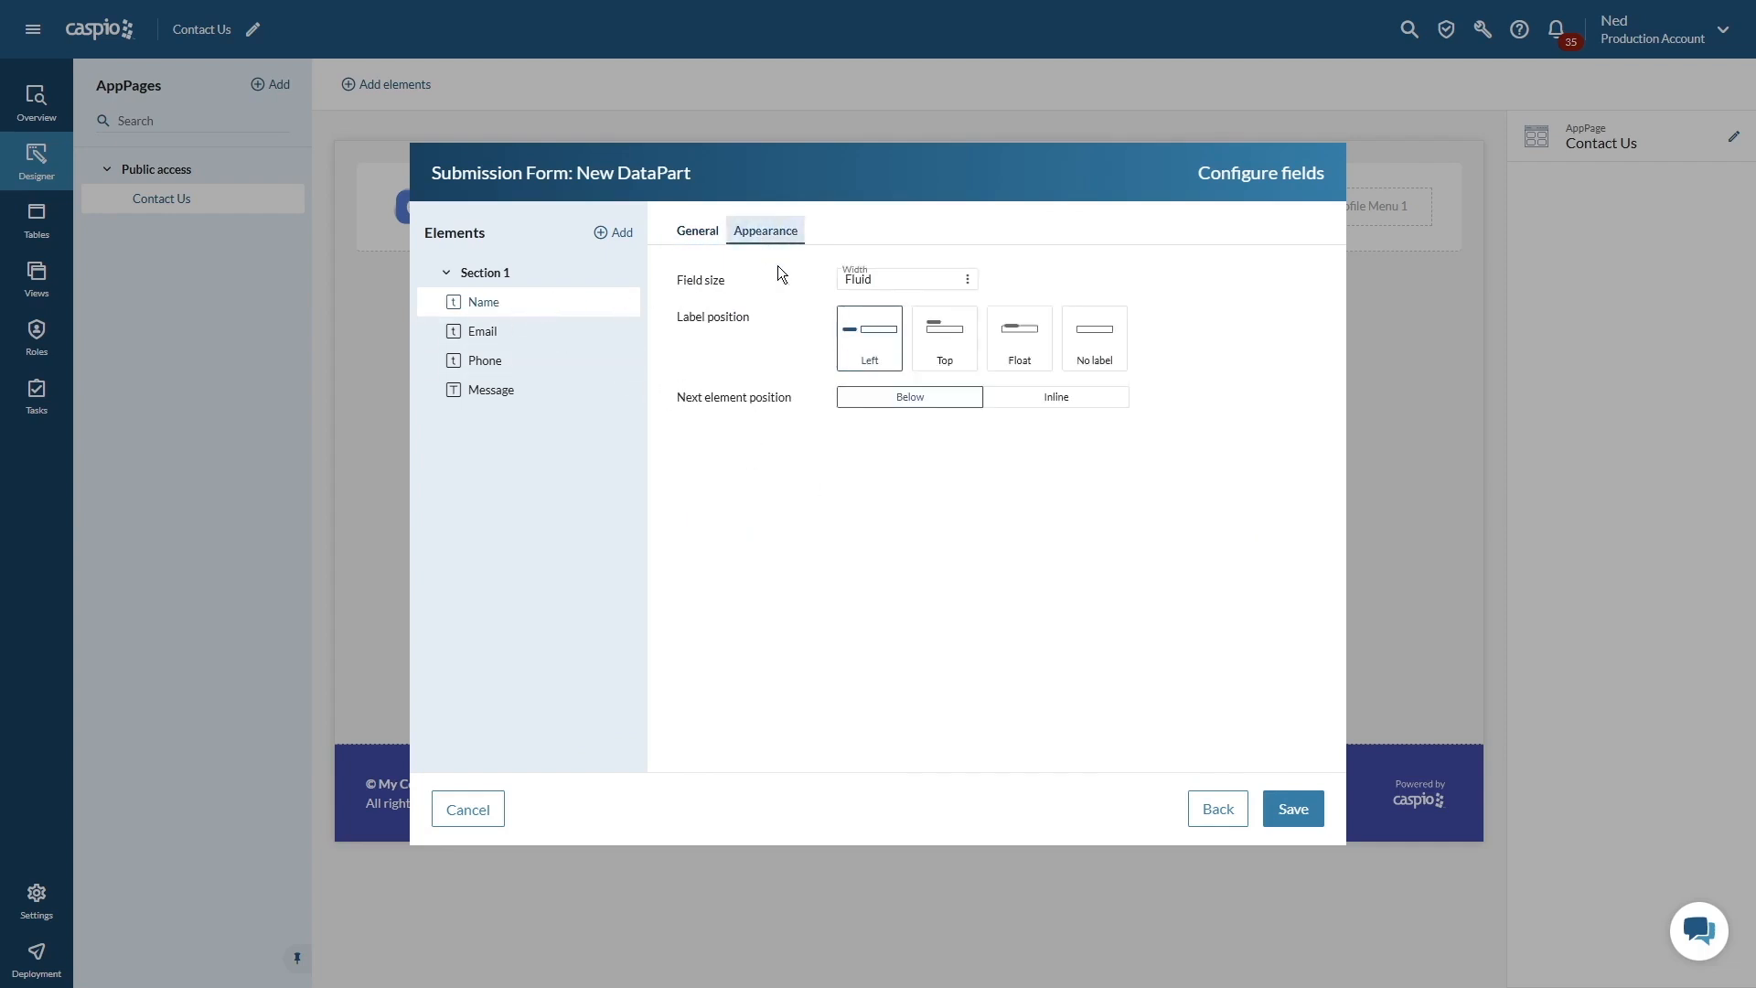
left_click(1013, 348)
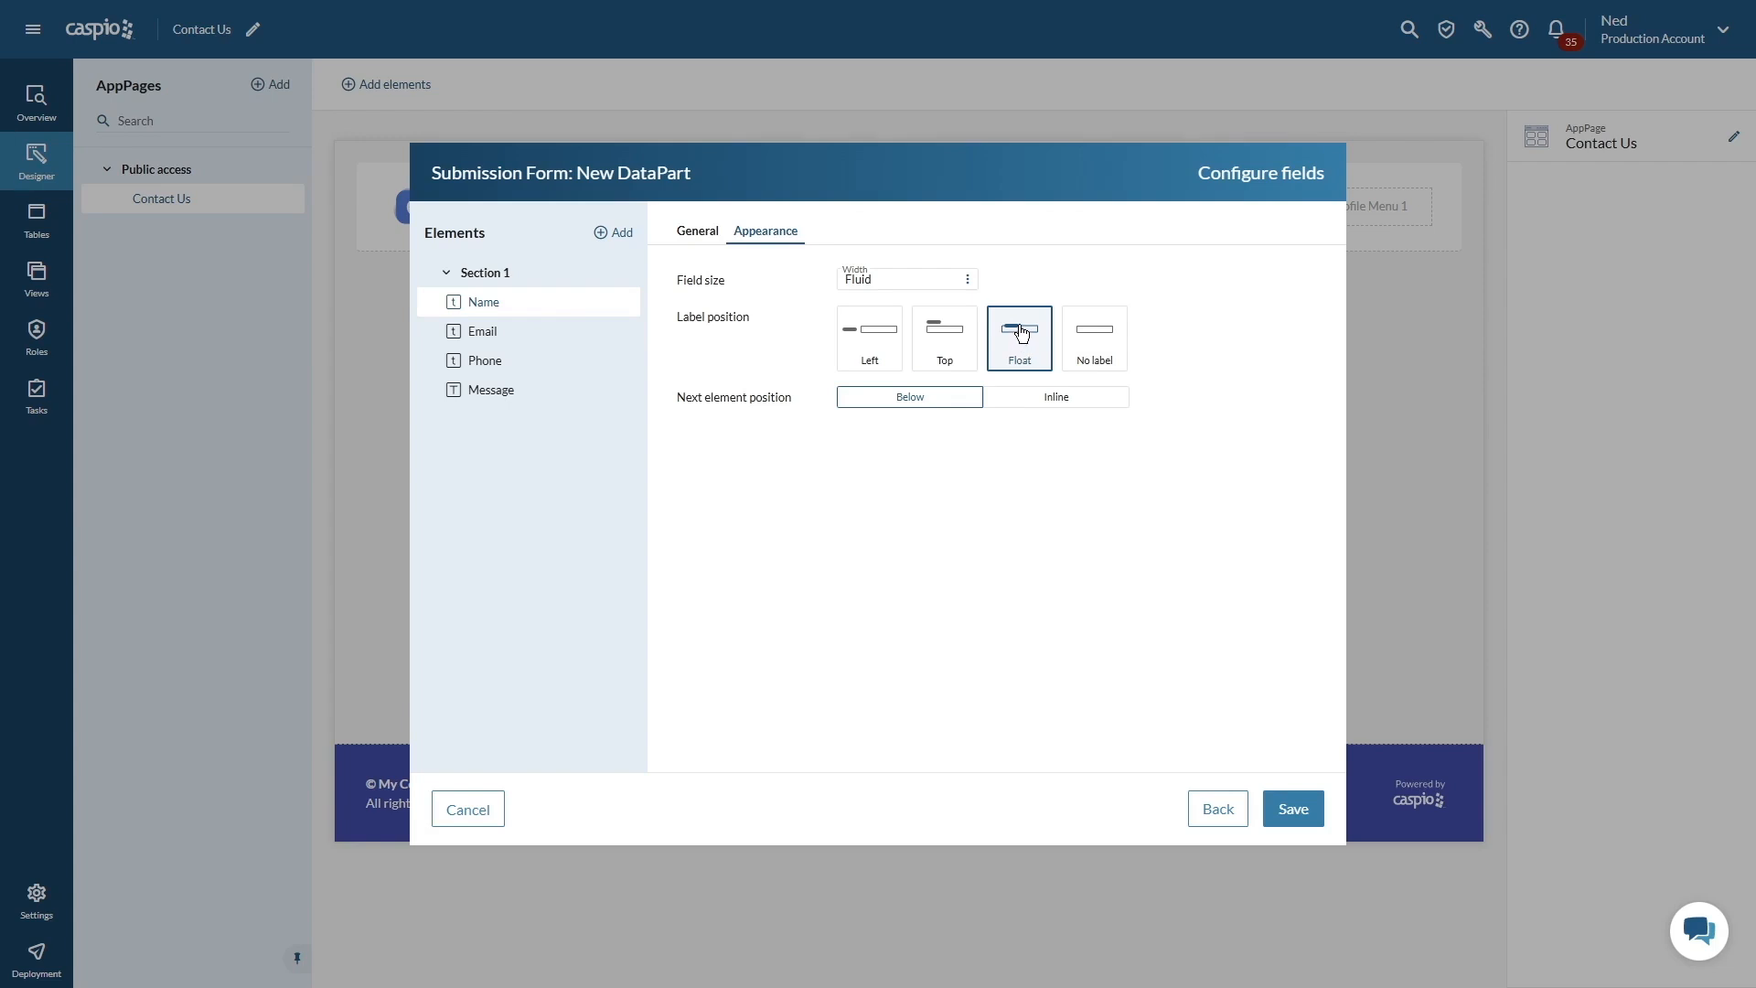
left_click(528, 341)
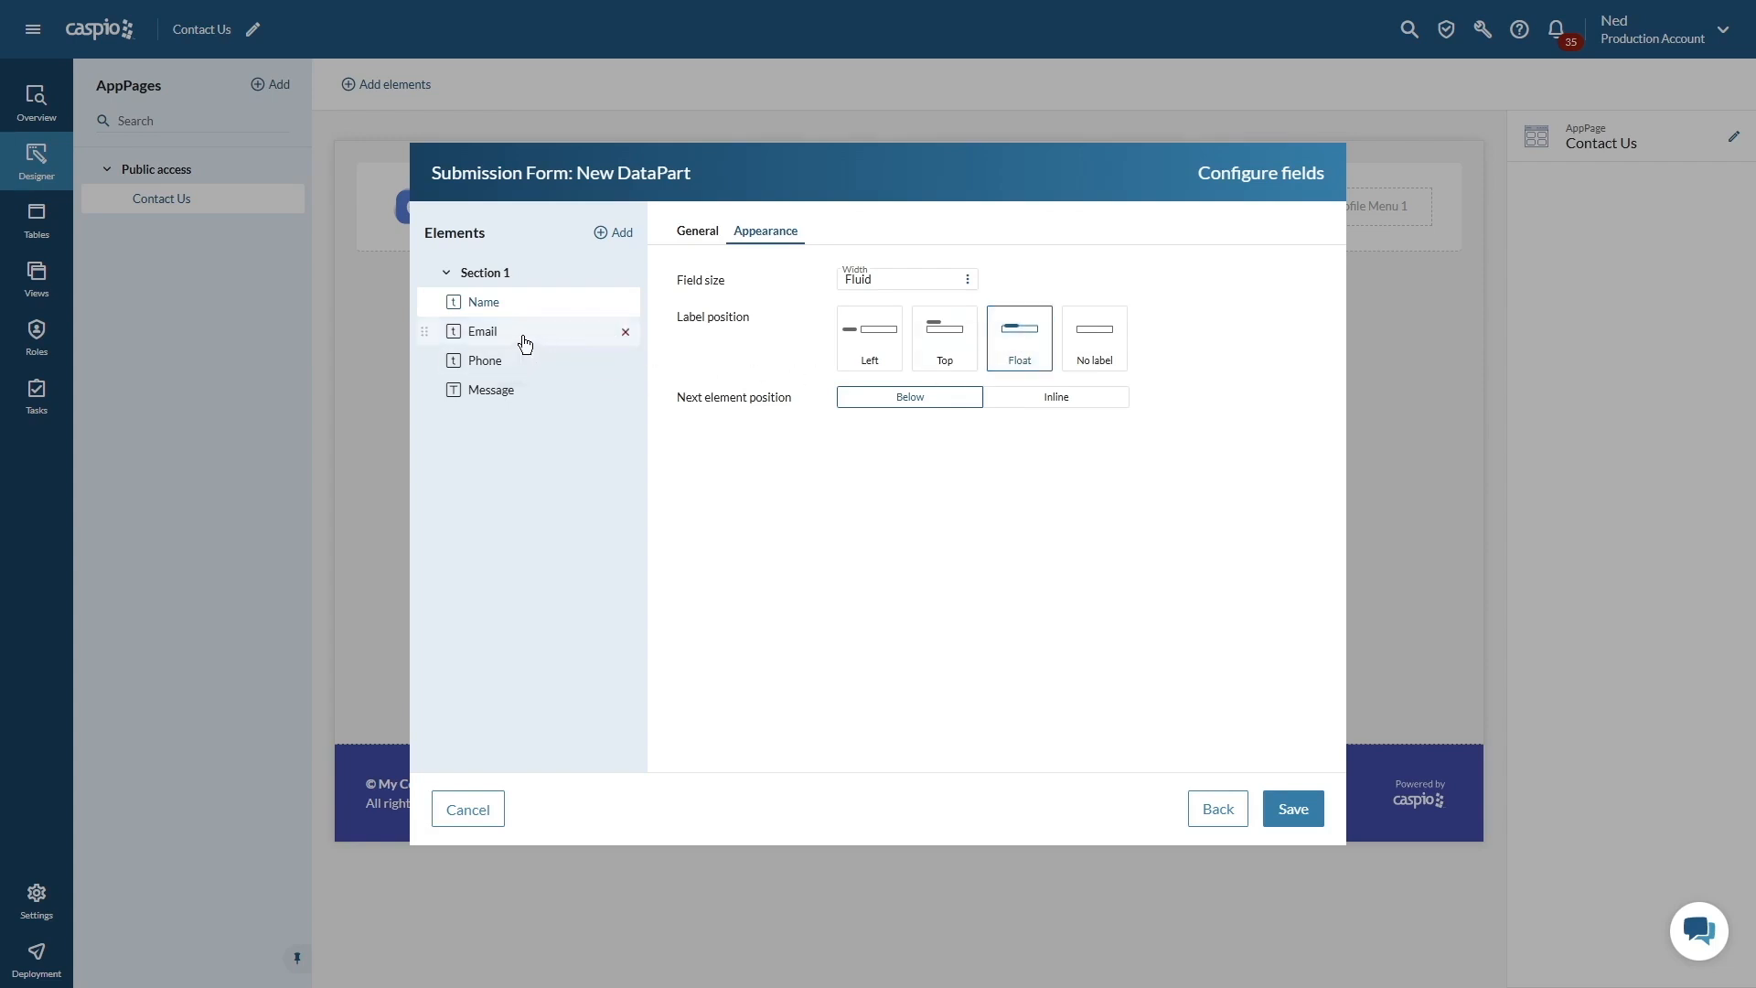
left_click(1017, 340)
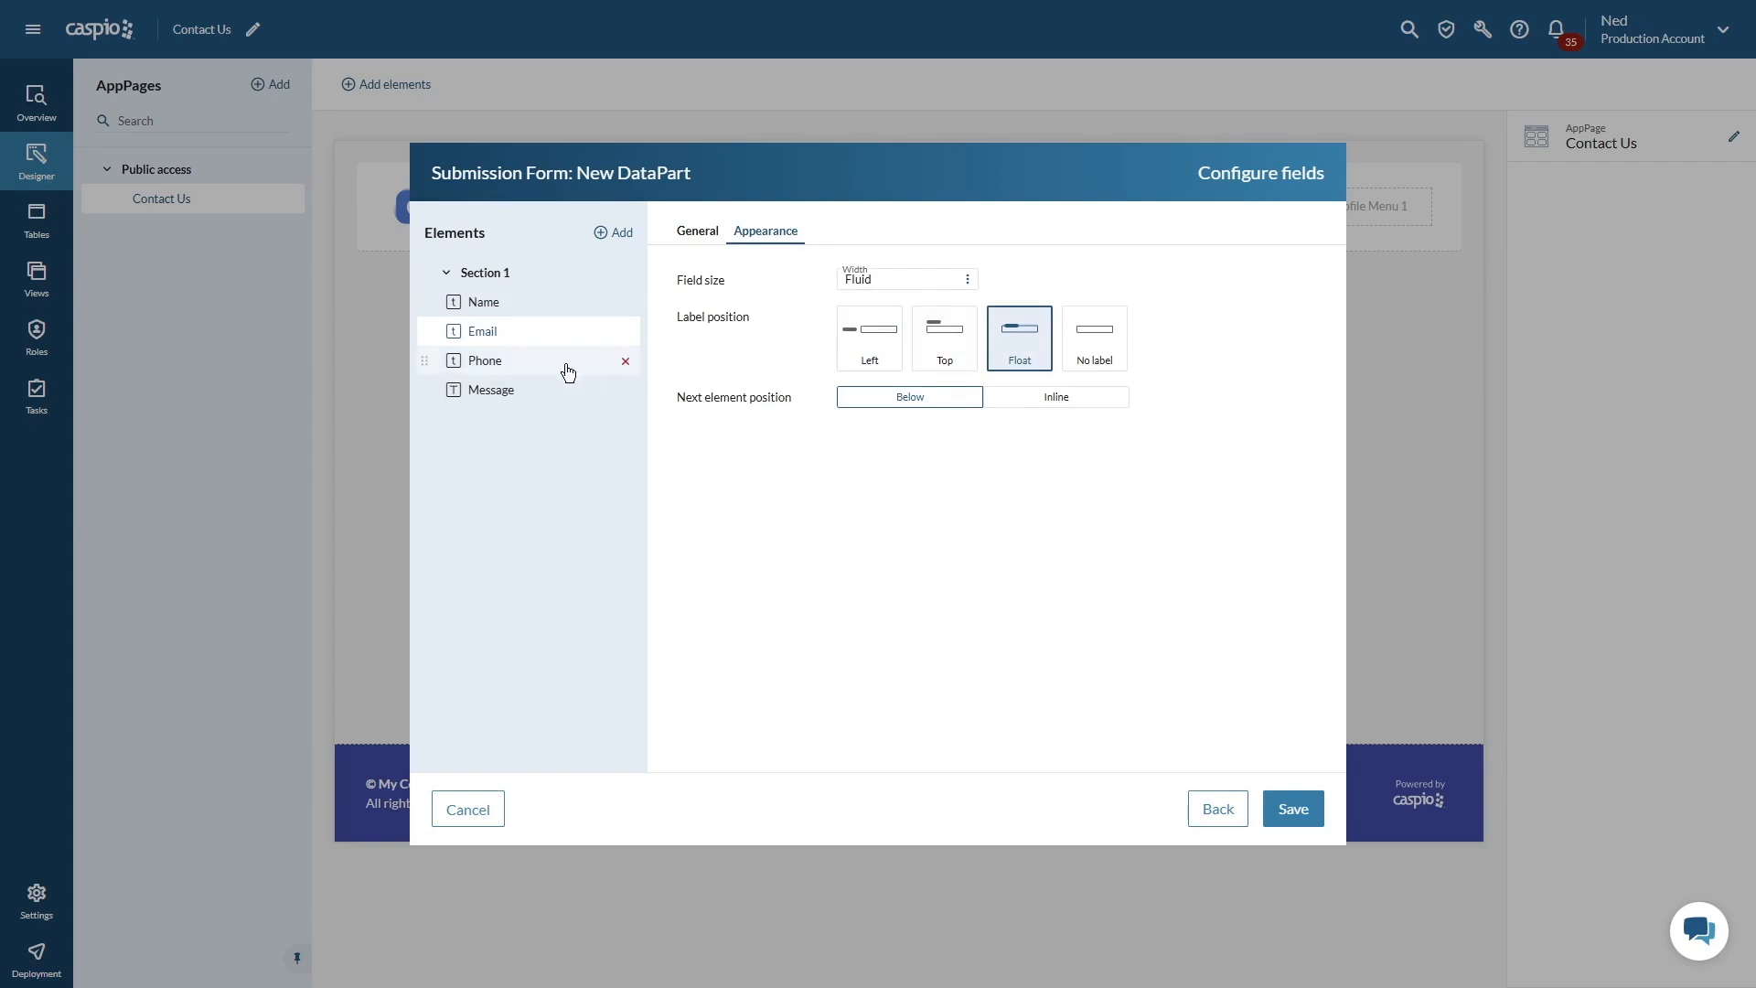
left_click(487, 366)
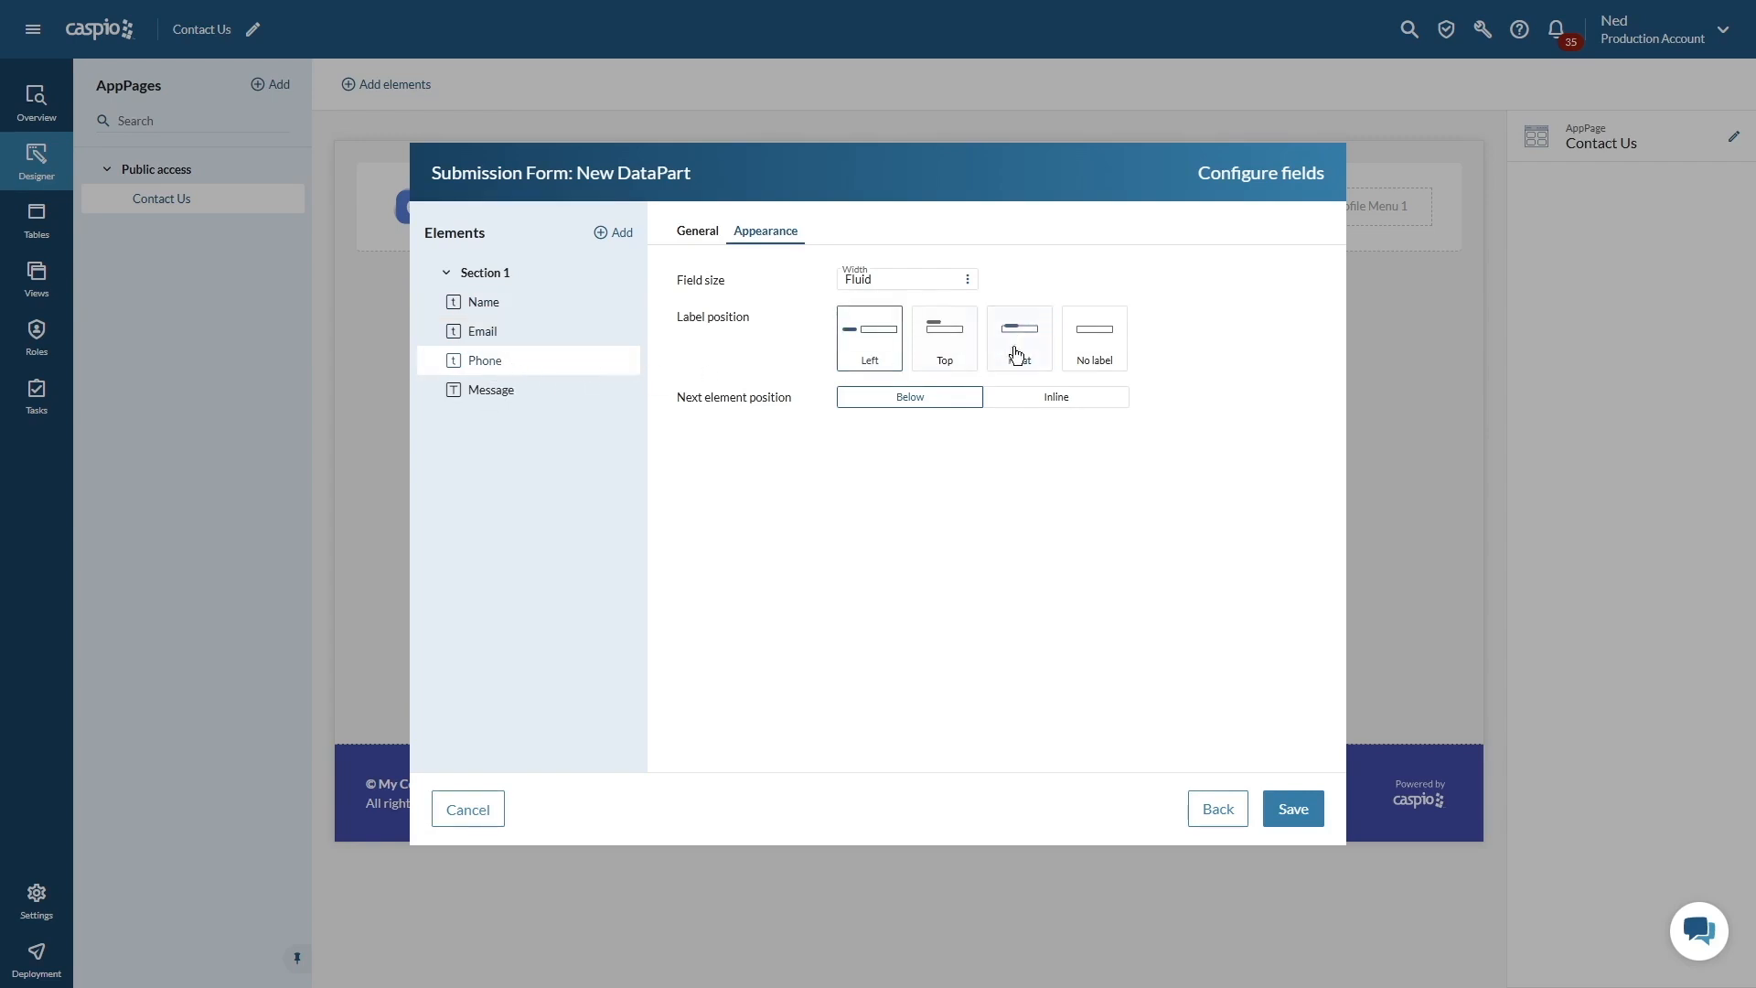
left_click(1010, 353)
left_click(490, 392)
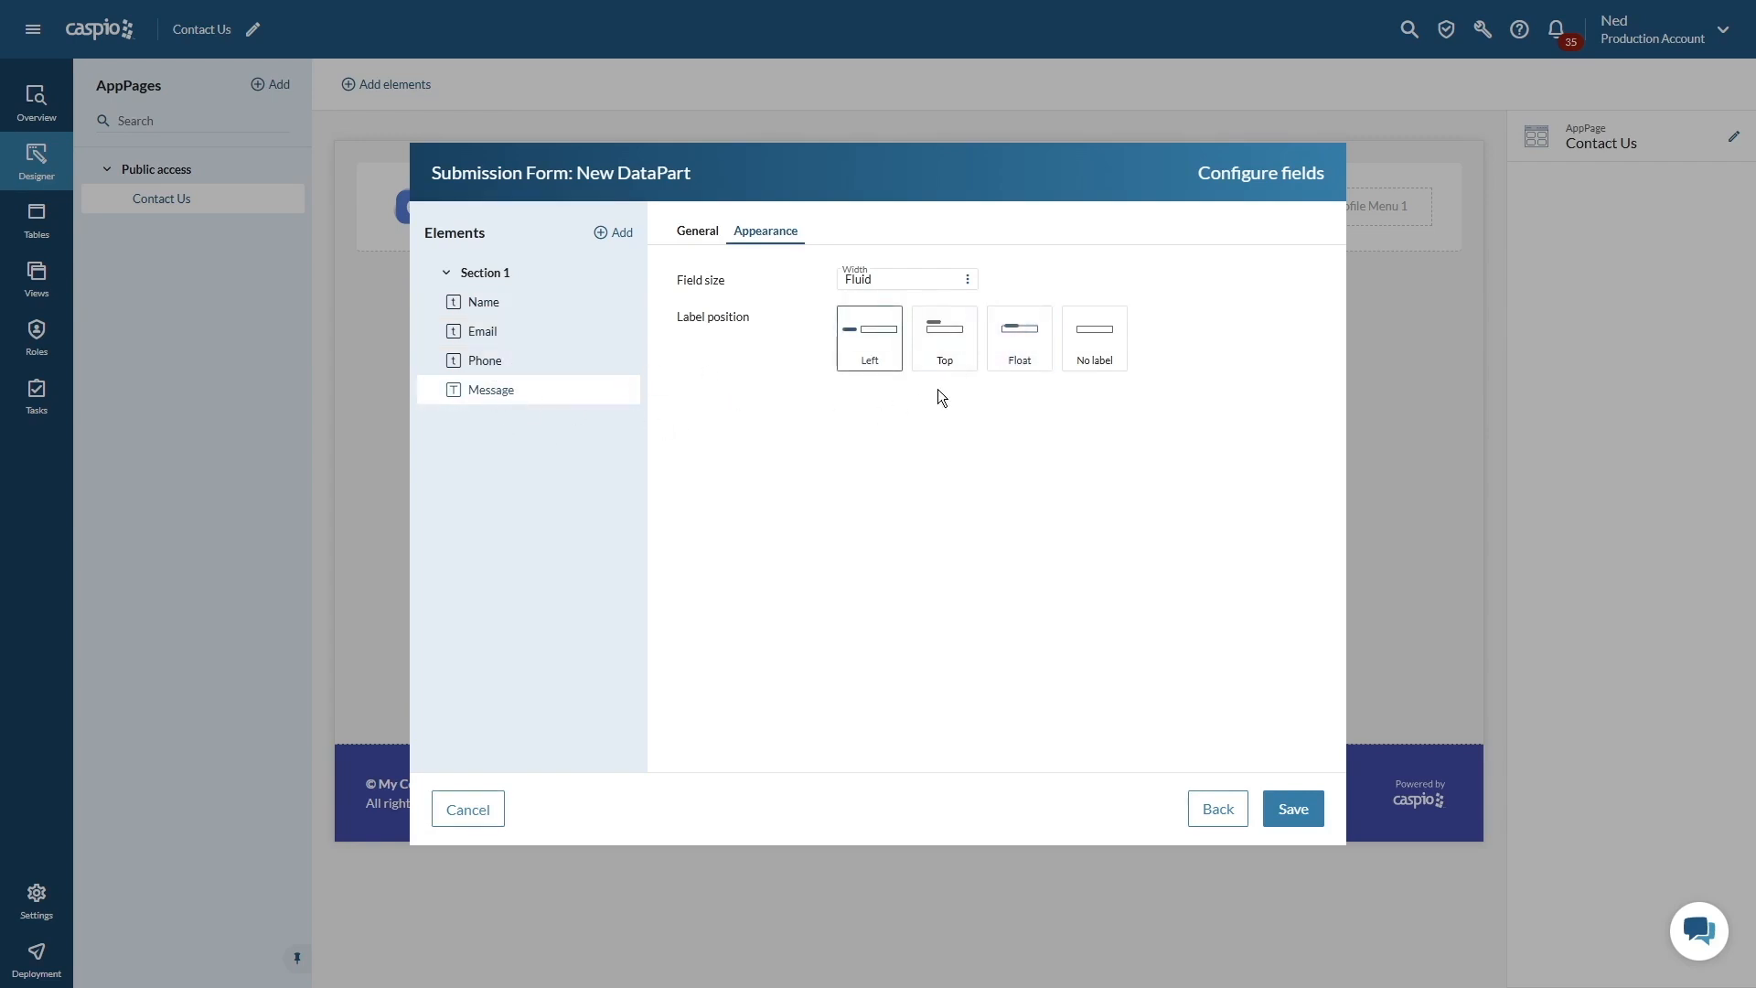
left_click(1009, 356)
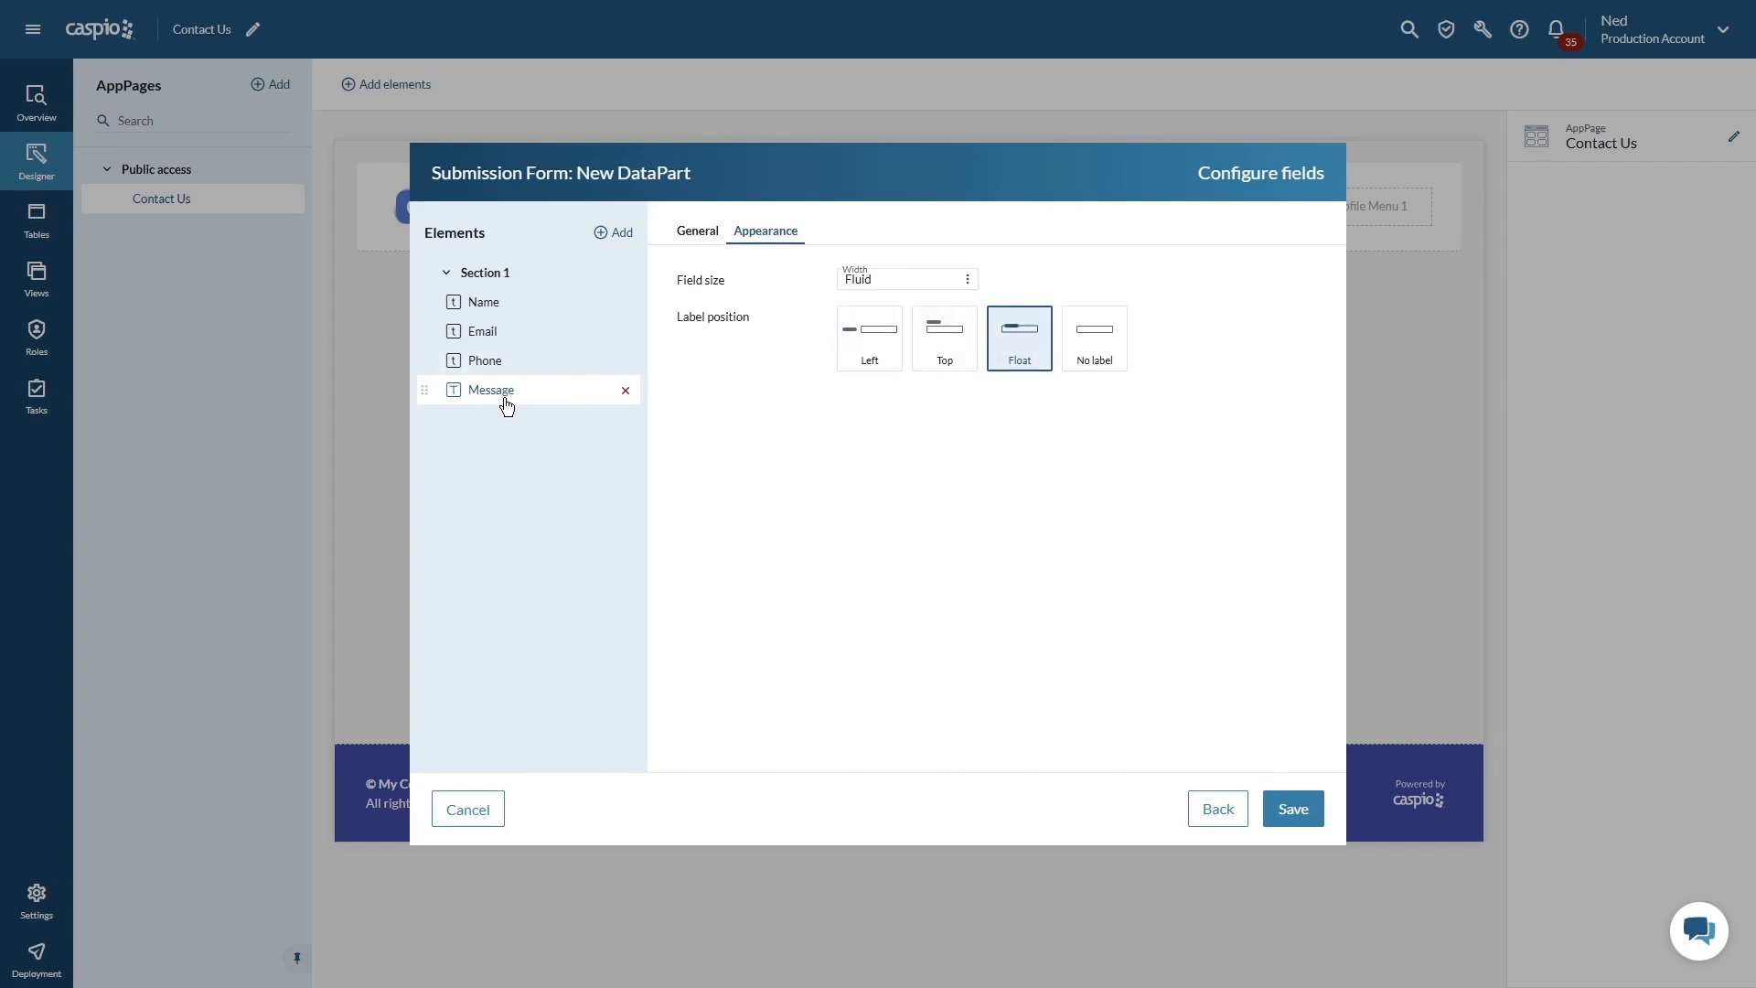
Set the Message field's form element type to Text area
left_click(701, 234)
left_click(885, 279)
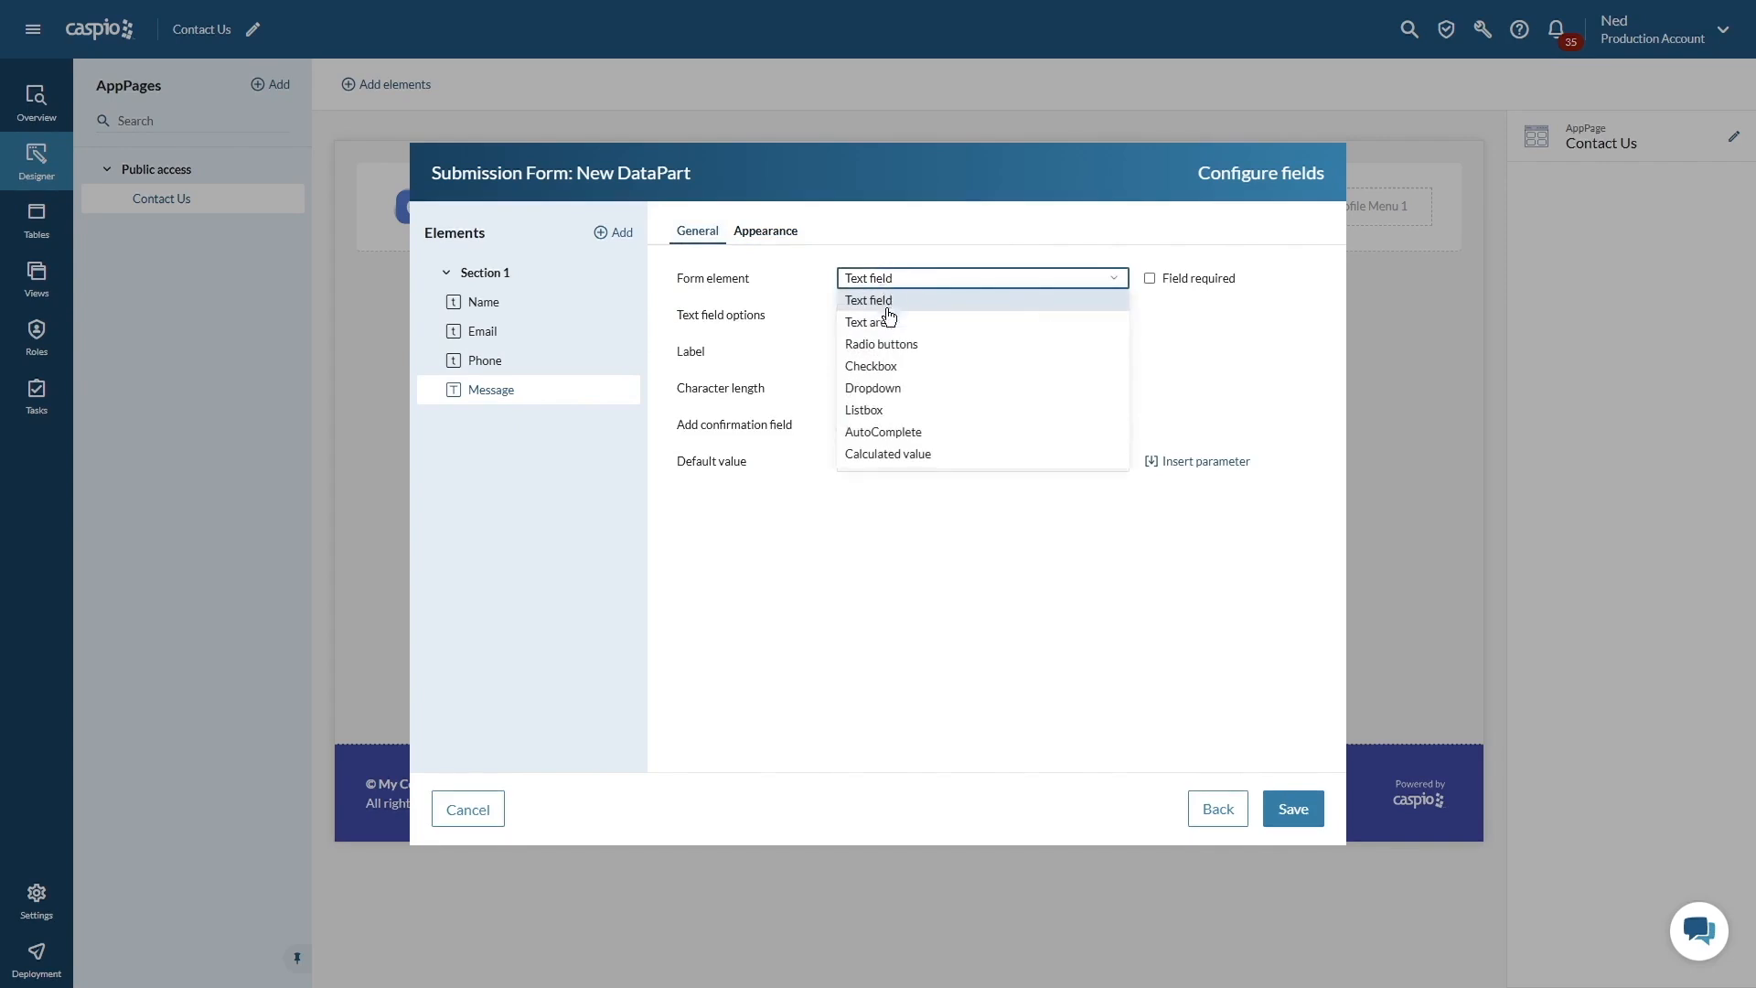
left_click(889, 320)
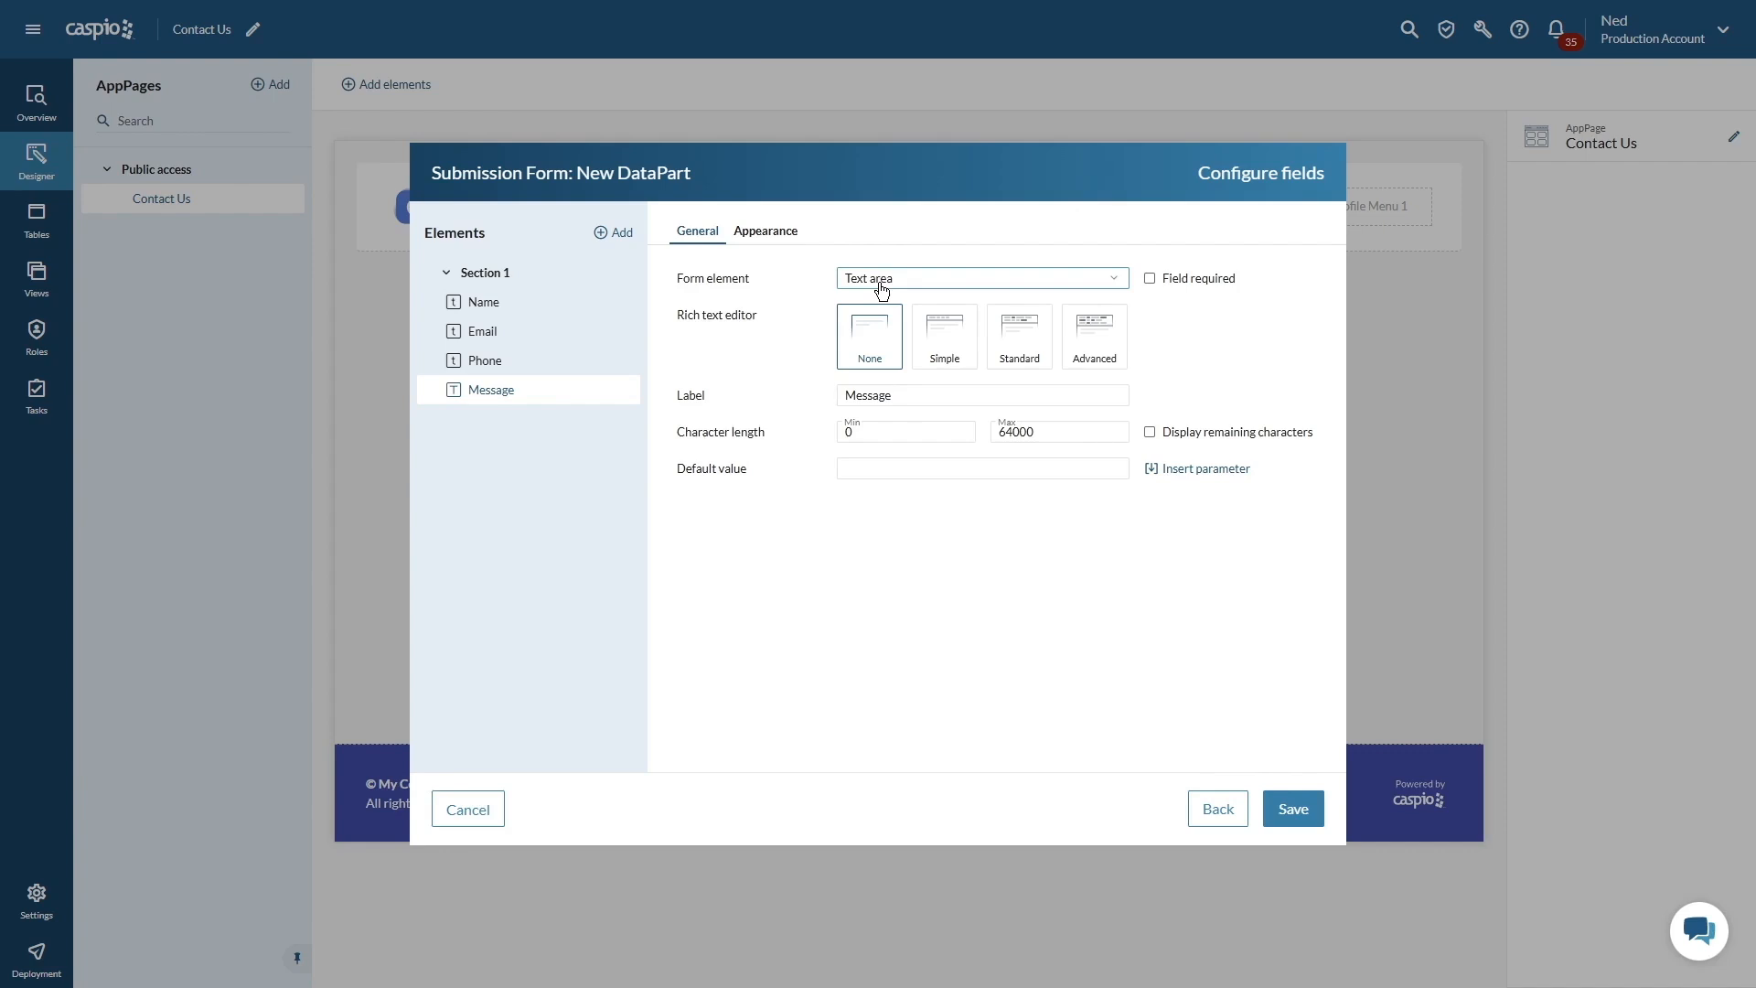
left_click(491, 305)
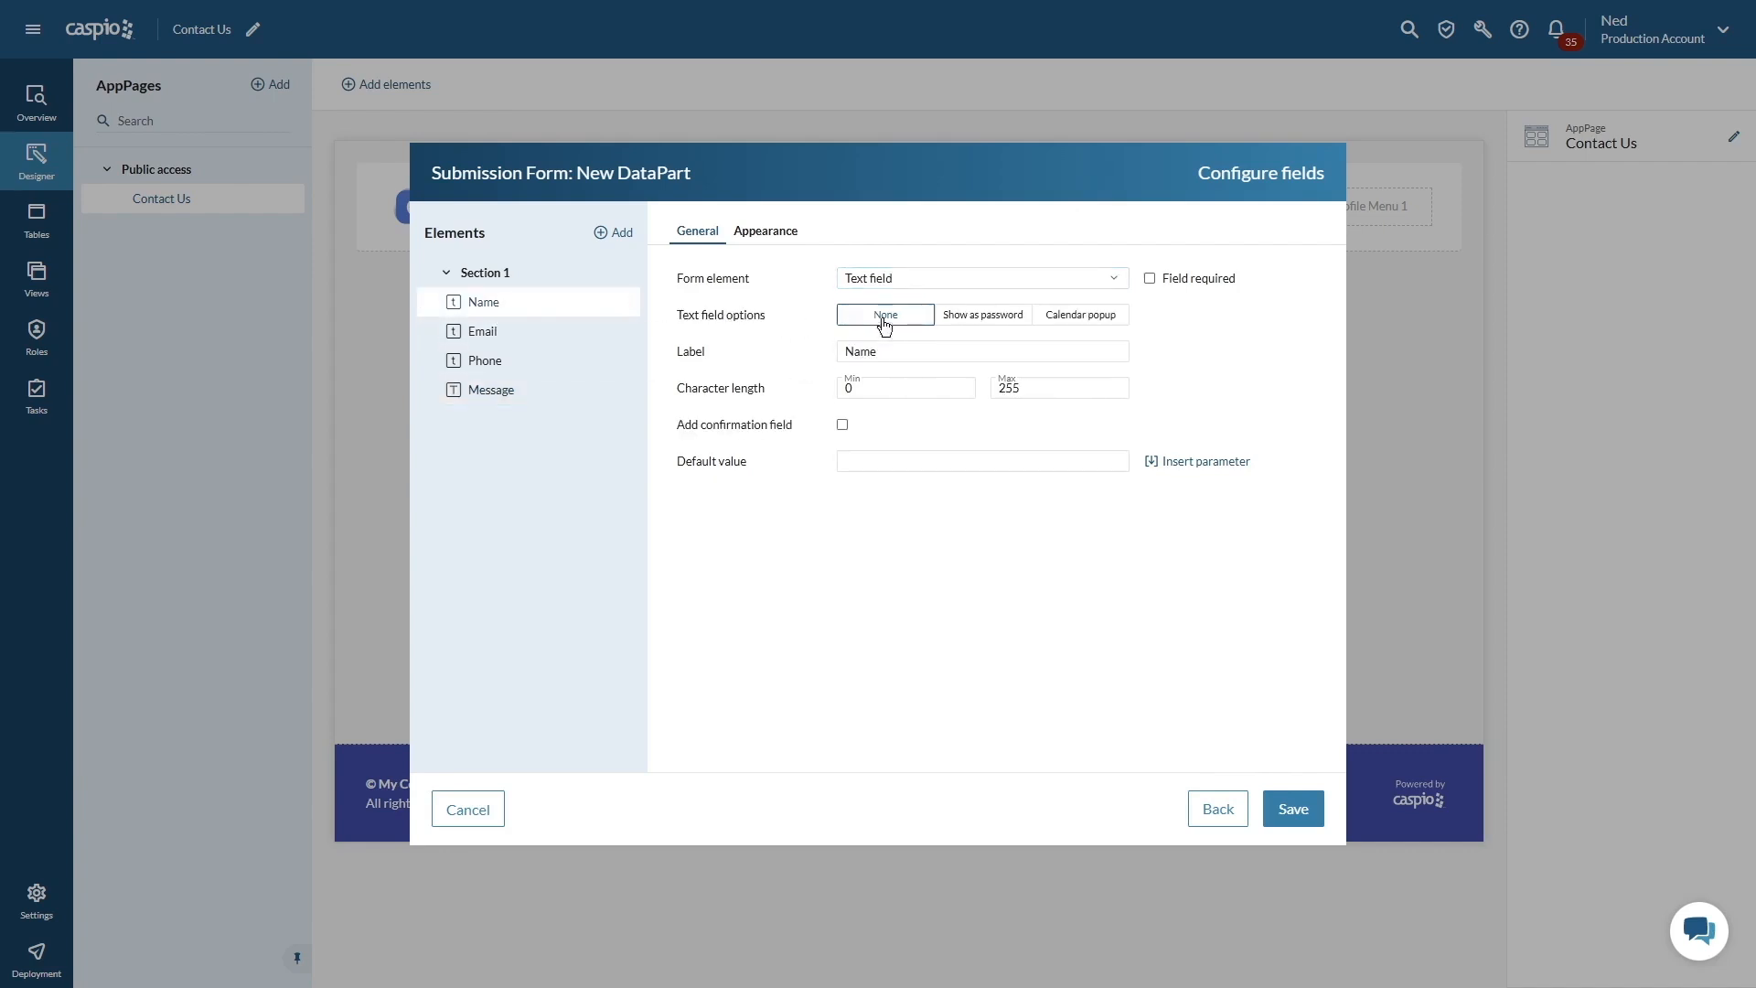
left_click(900, 282)
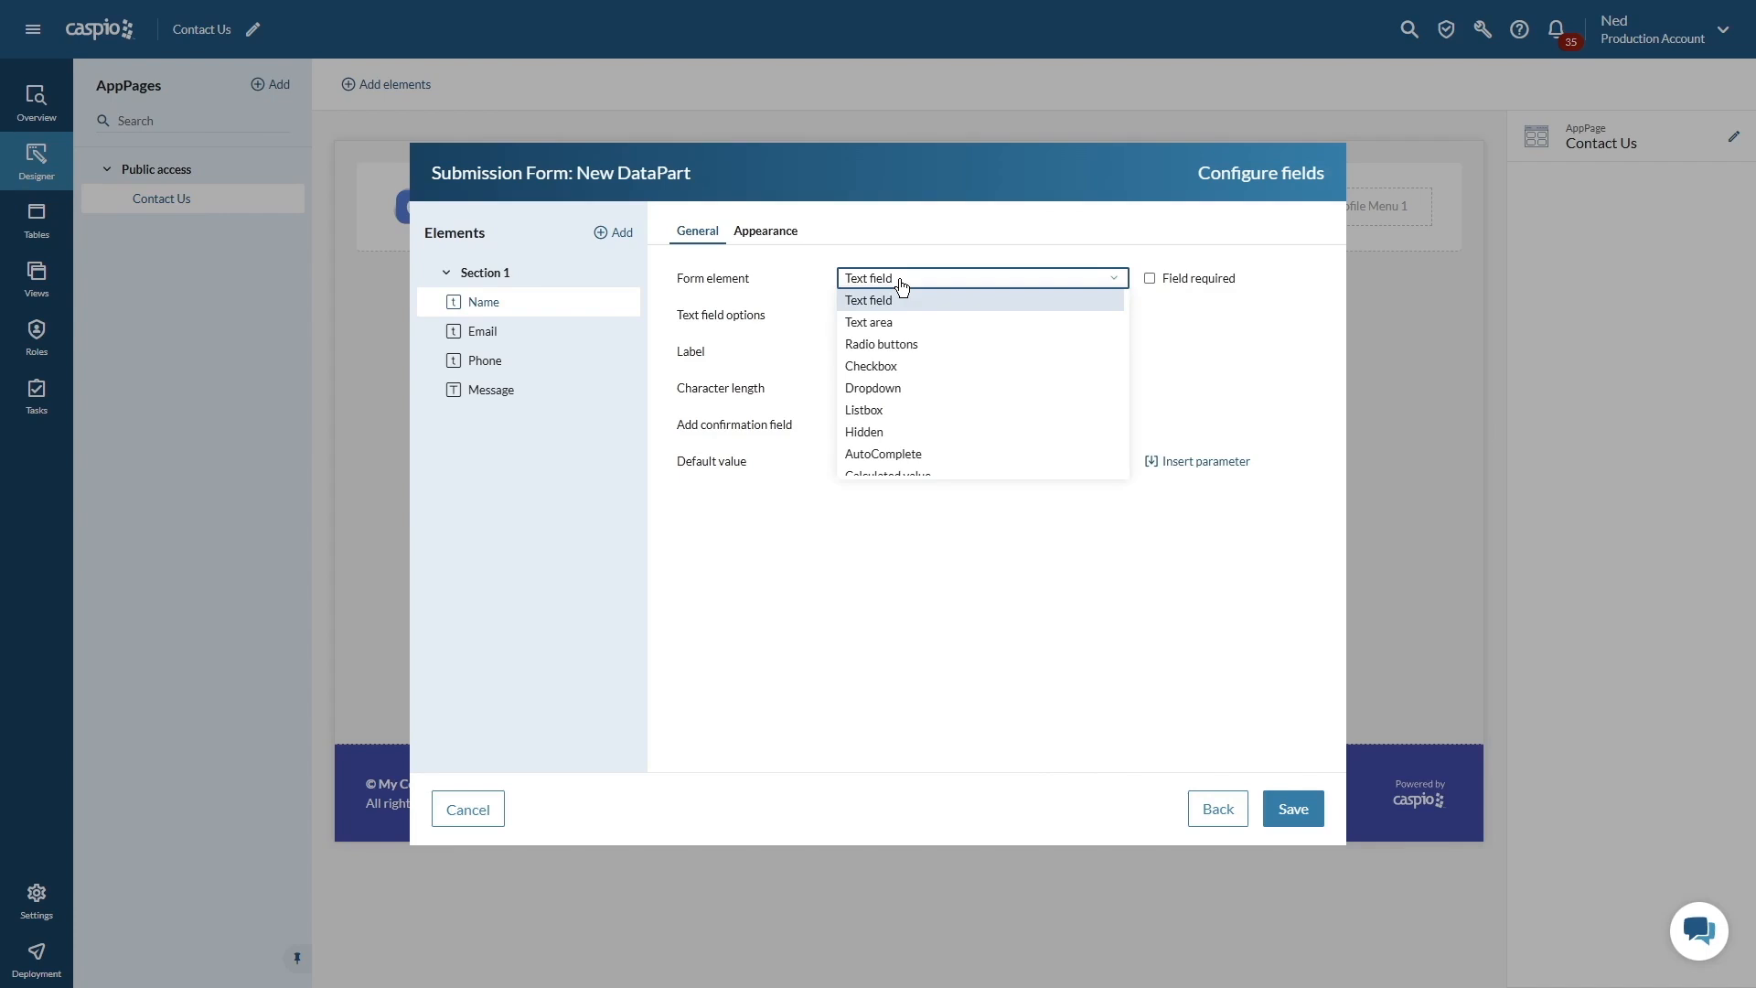
left_click(911, 249)
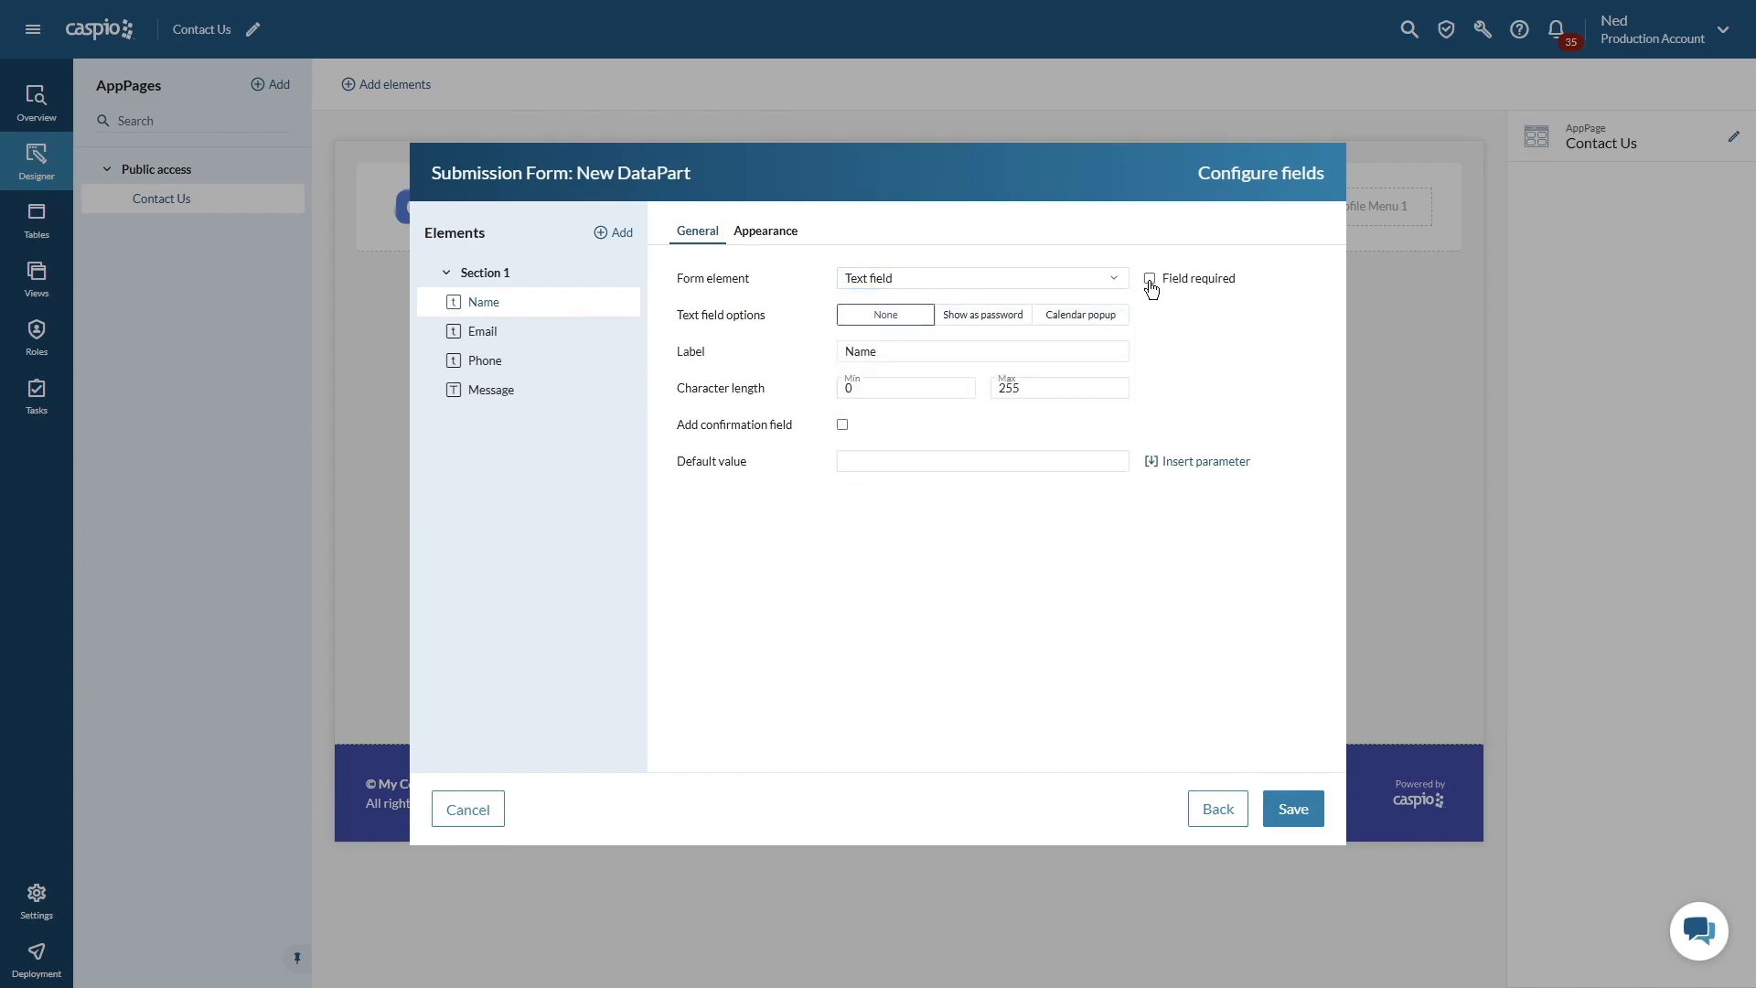
left_click(614, 233)
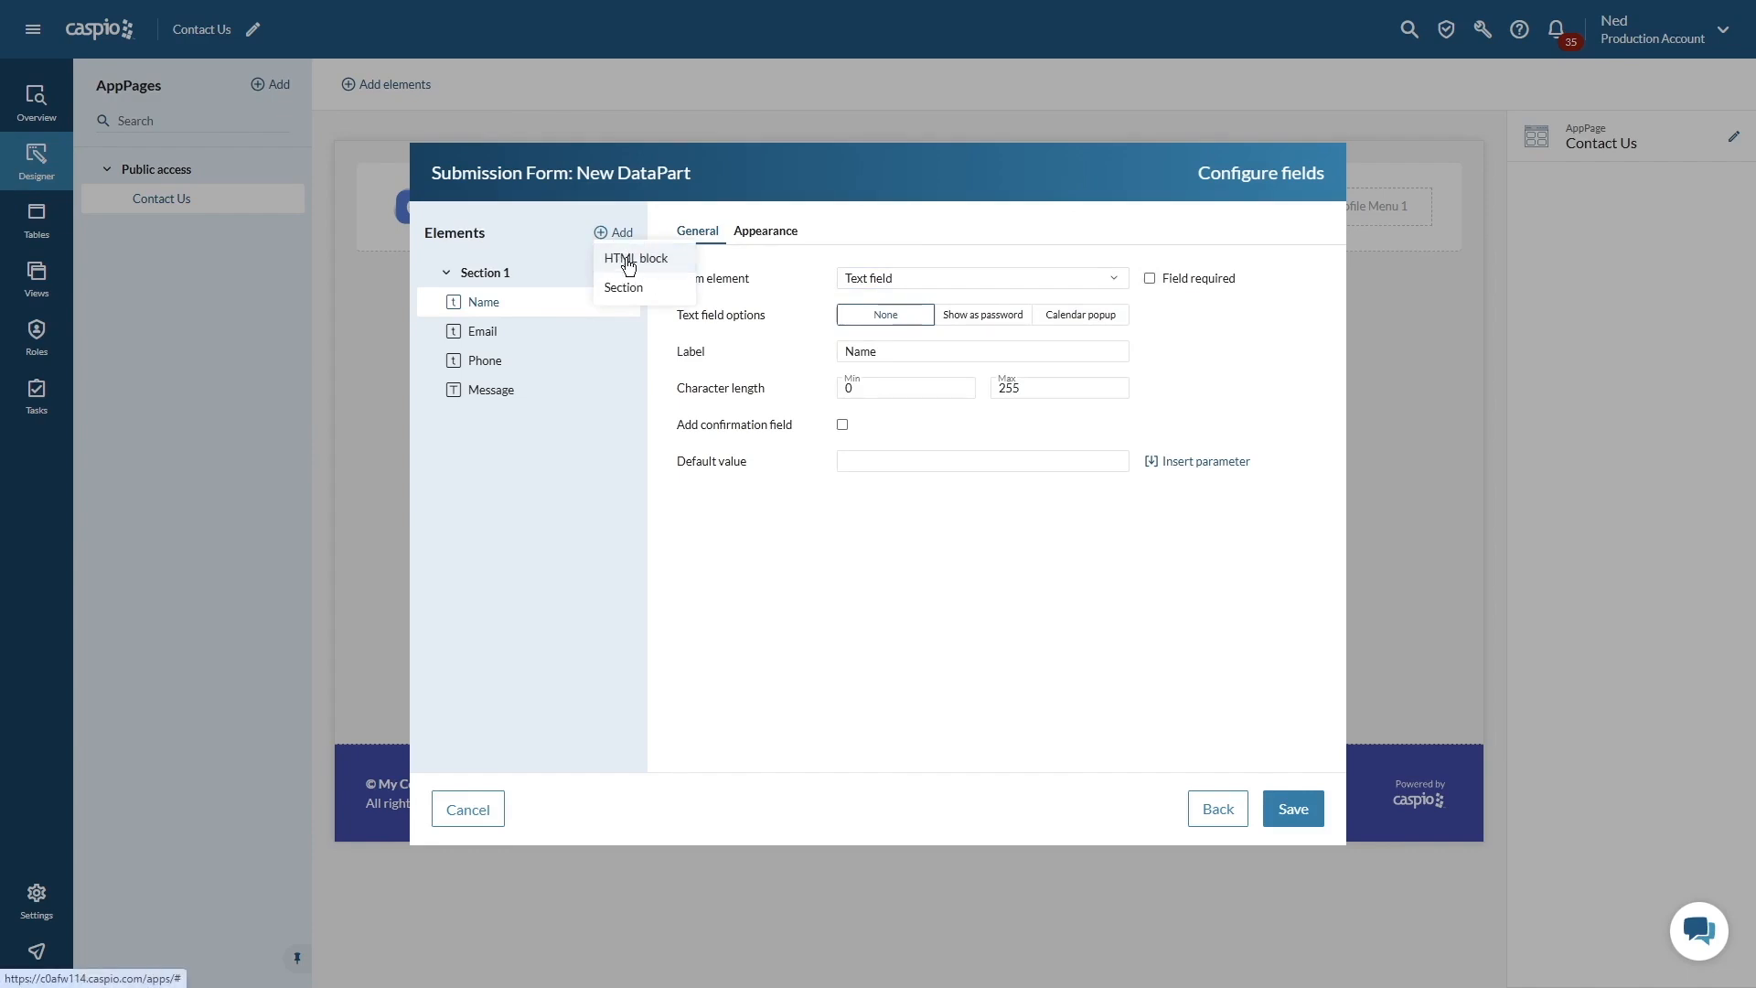
left_click(715, 508)
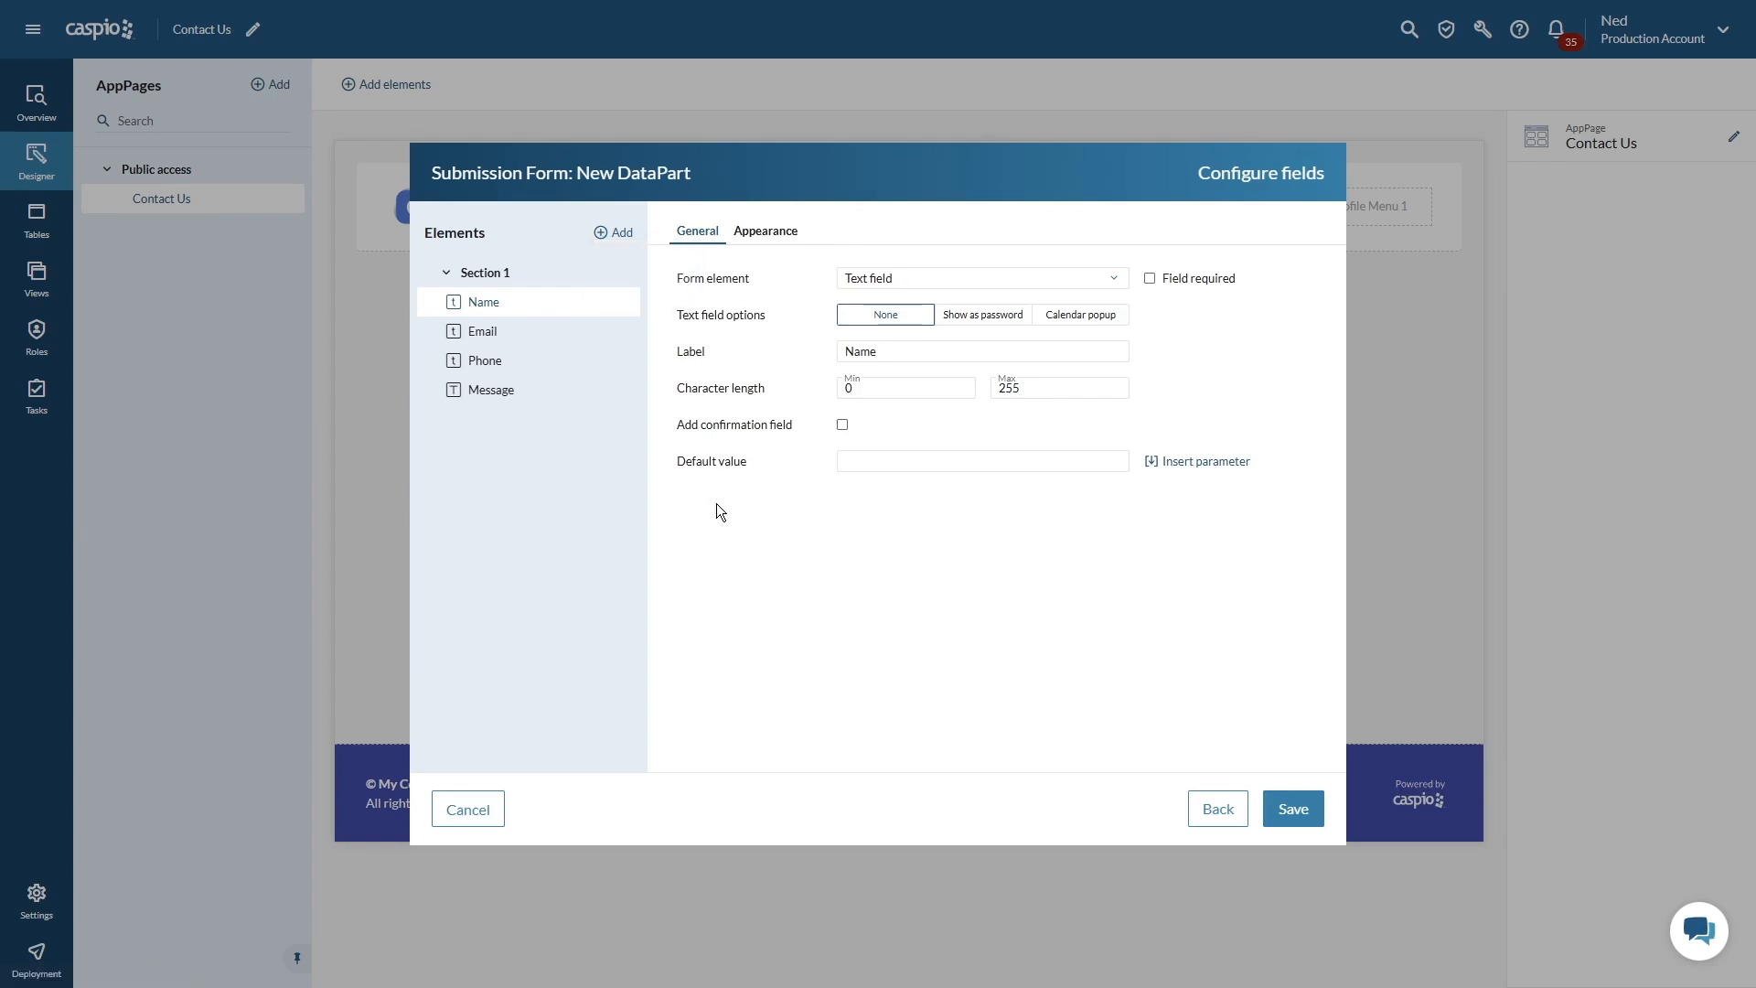
Save the submission form and confirm creating it with the current role permissions
left_click(1280, 807)
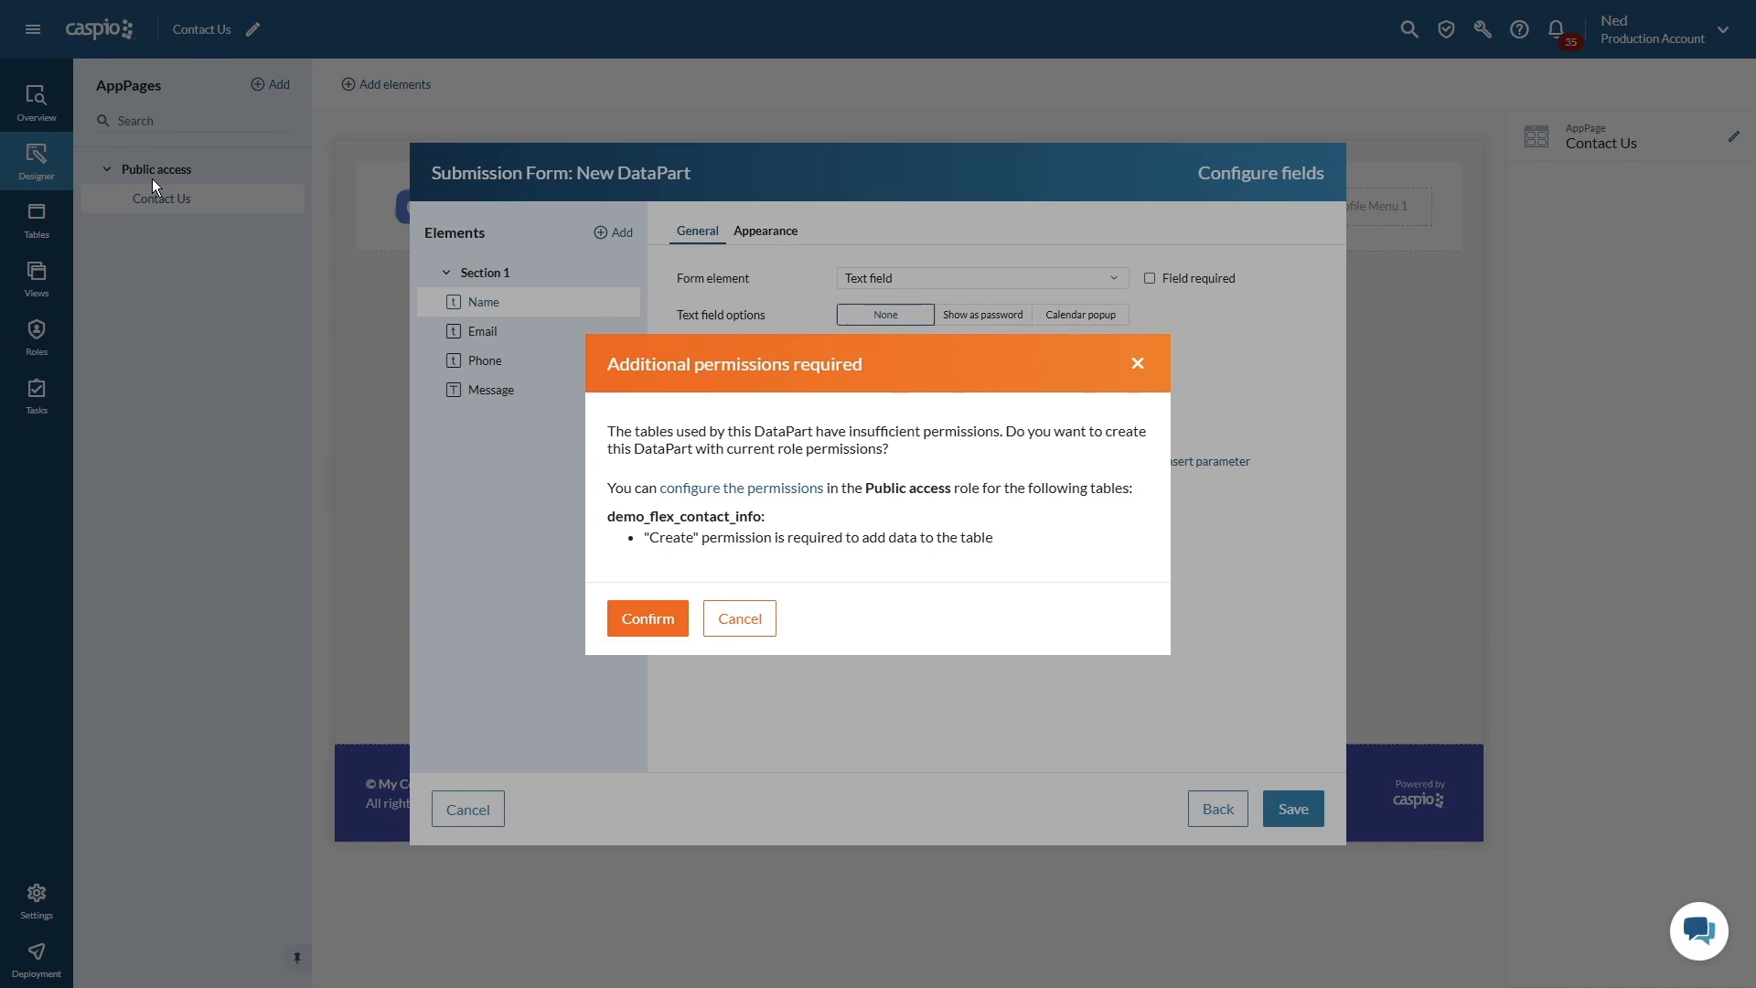
left_click(650, 626)
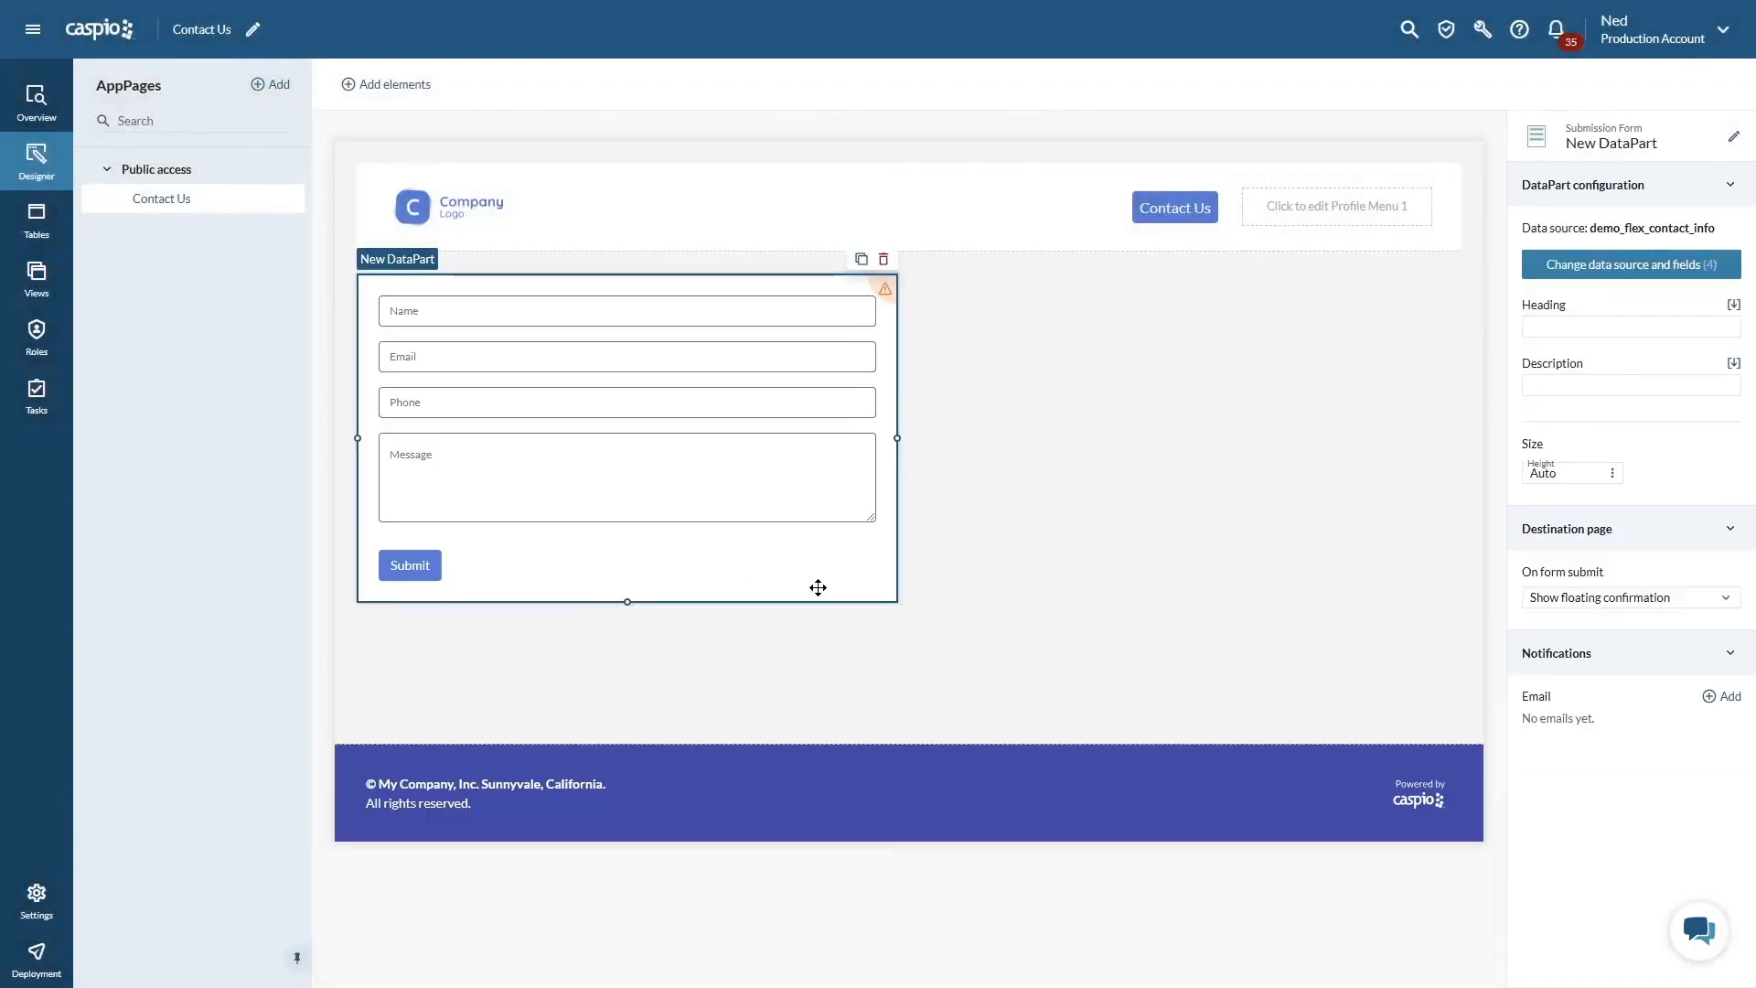
mouse_move(888, 289)
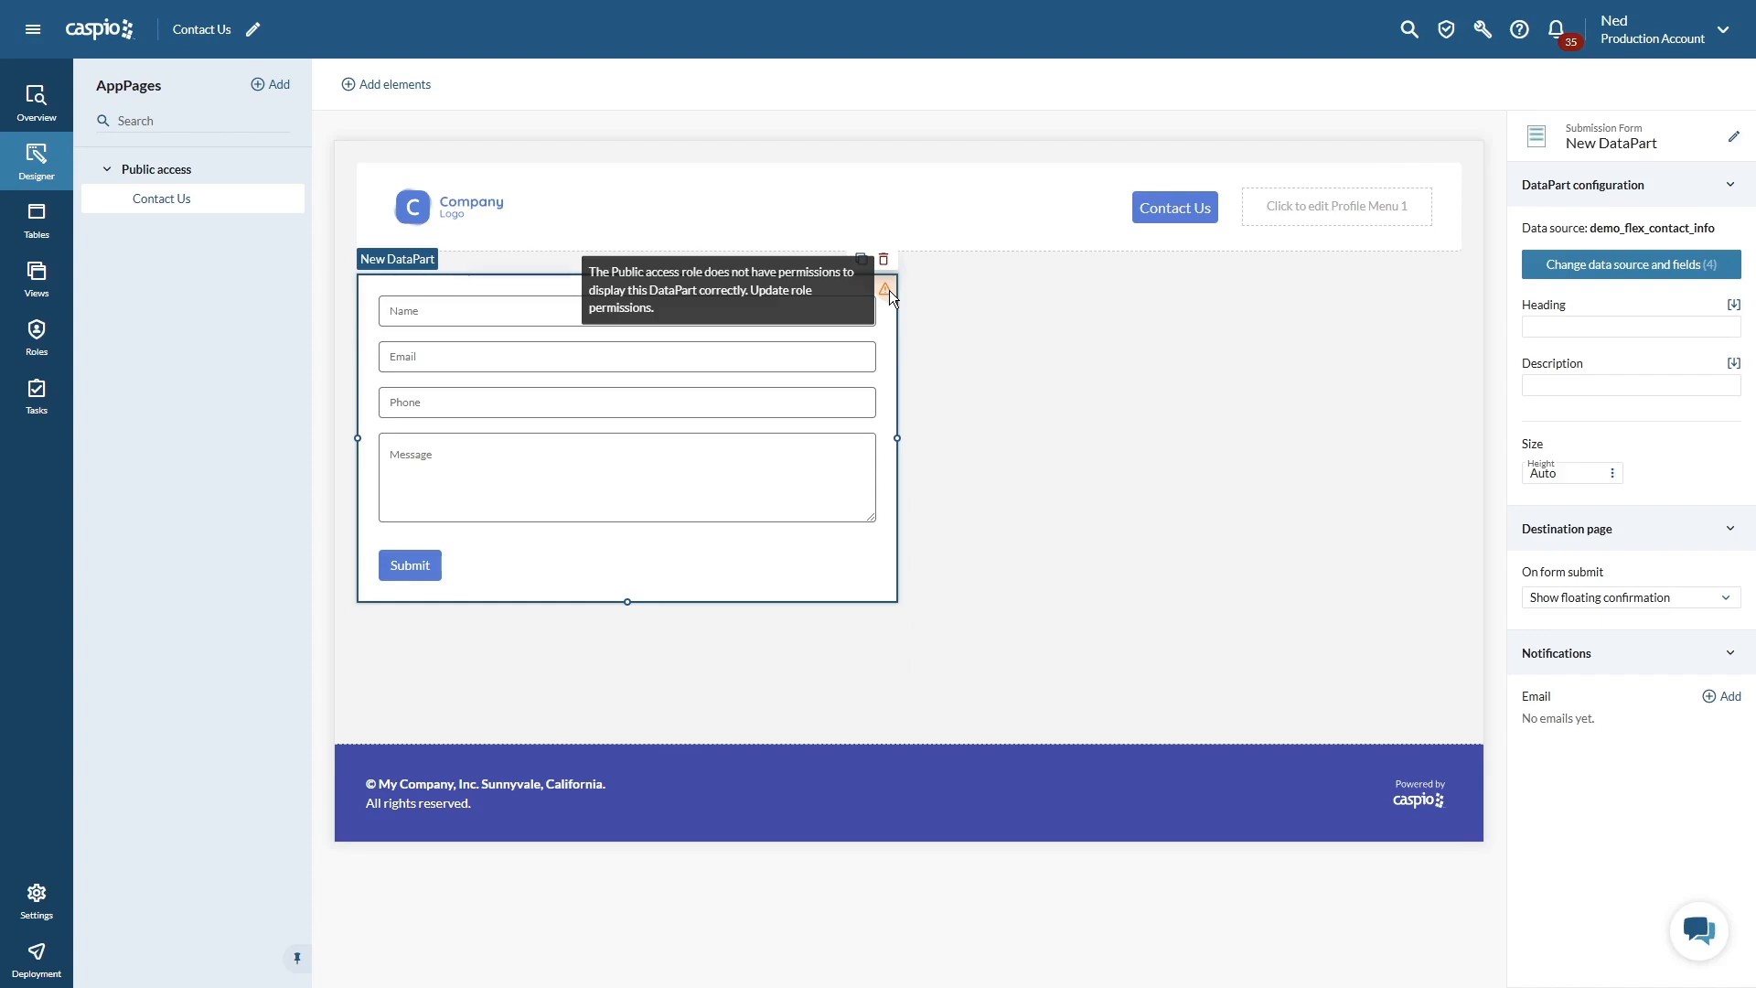
left_click(938, 326)
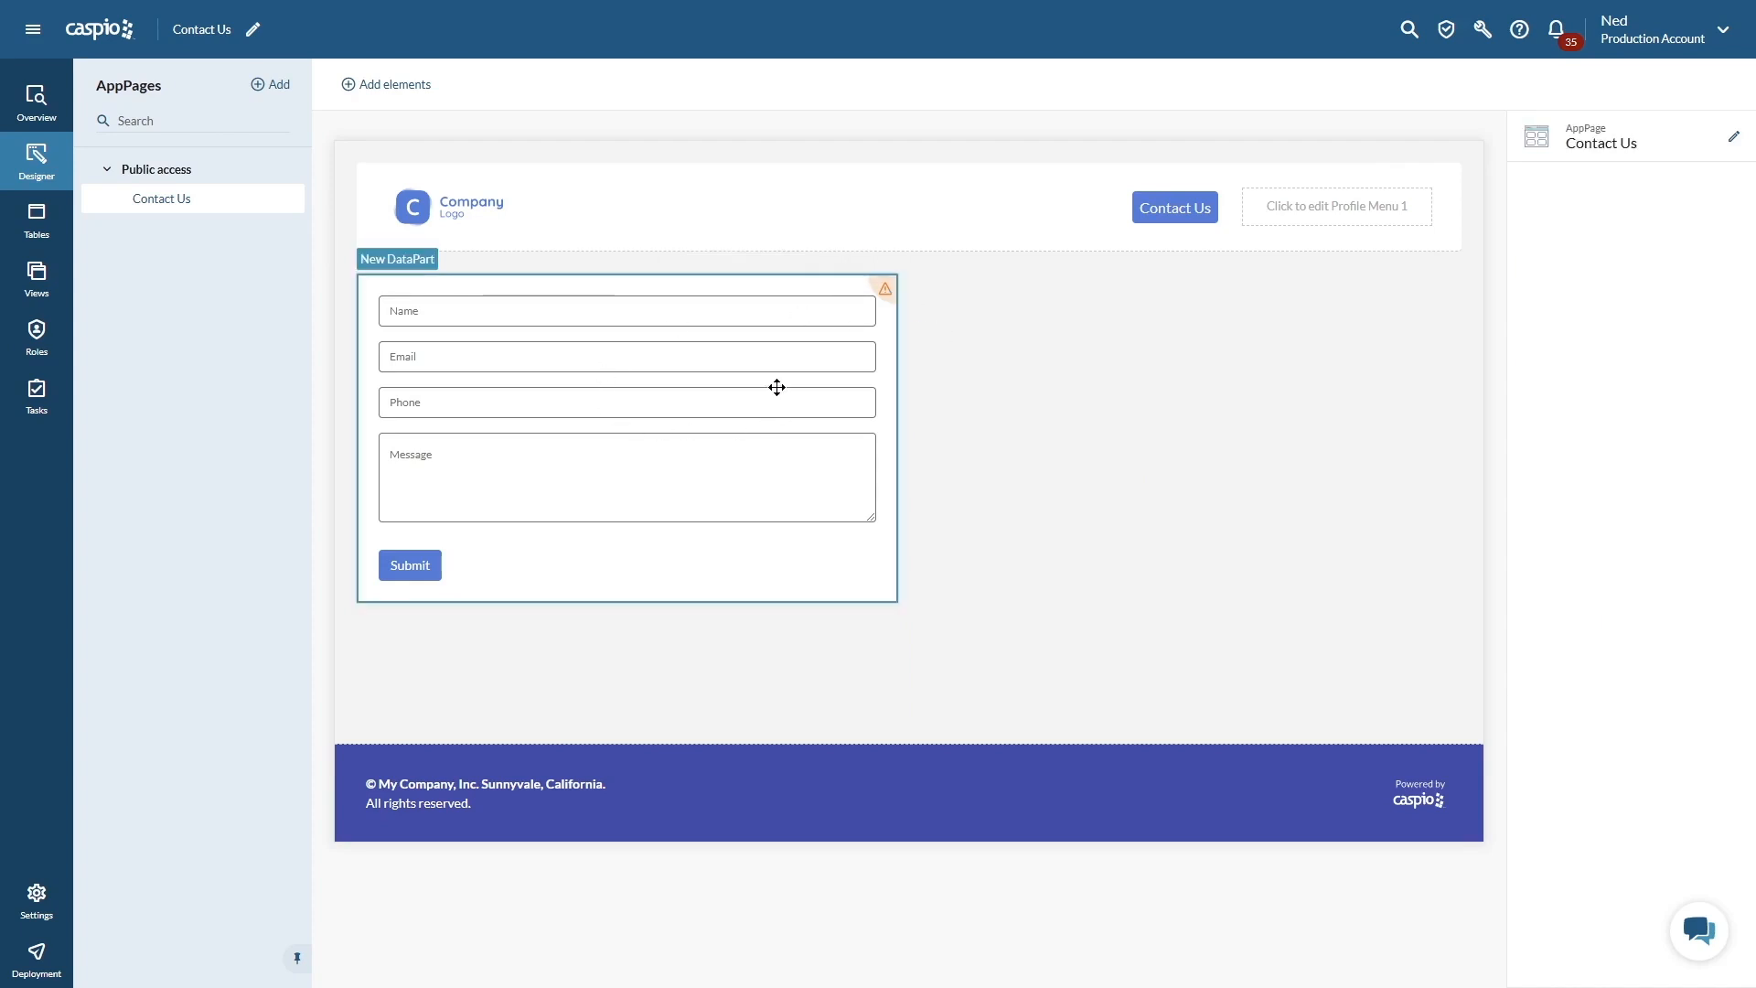
Set the Public access role's default Create permission to All records and save the change
left_click(41, 345)
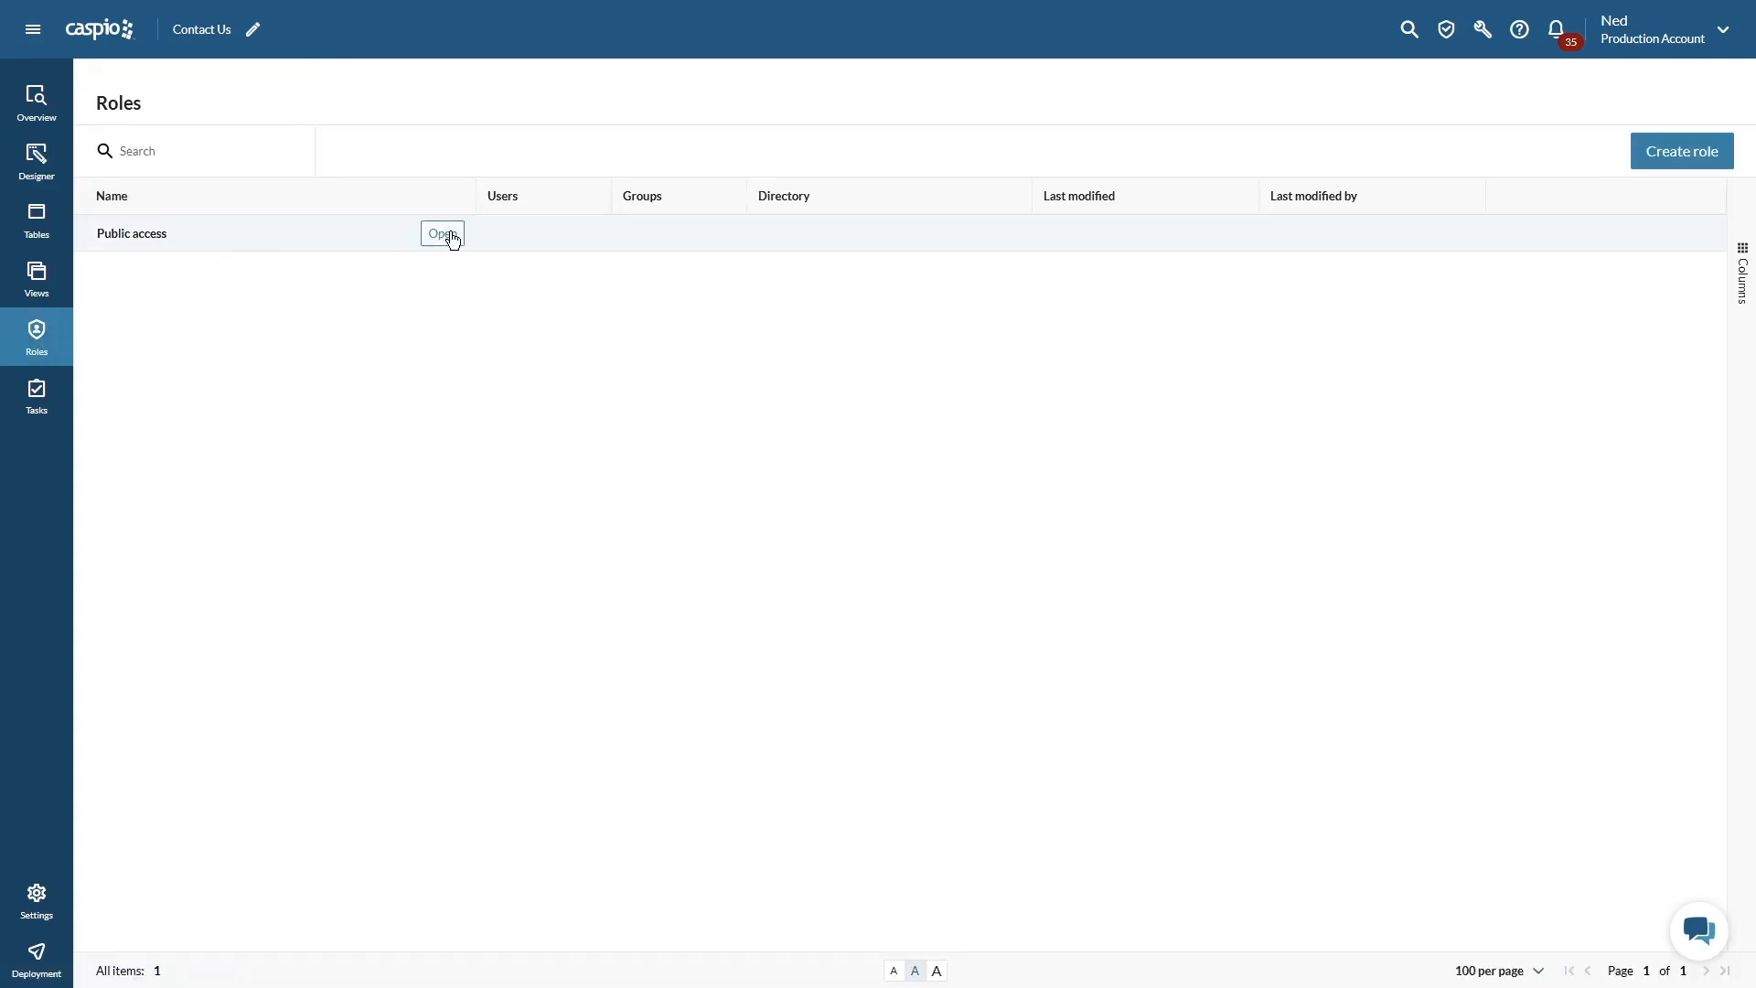
left_click(448, 235)
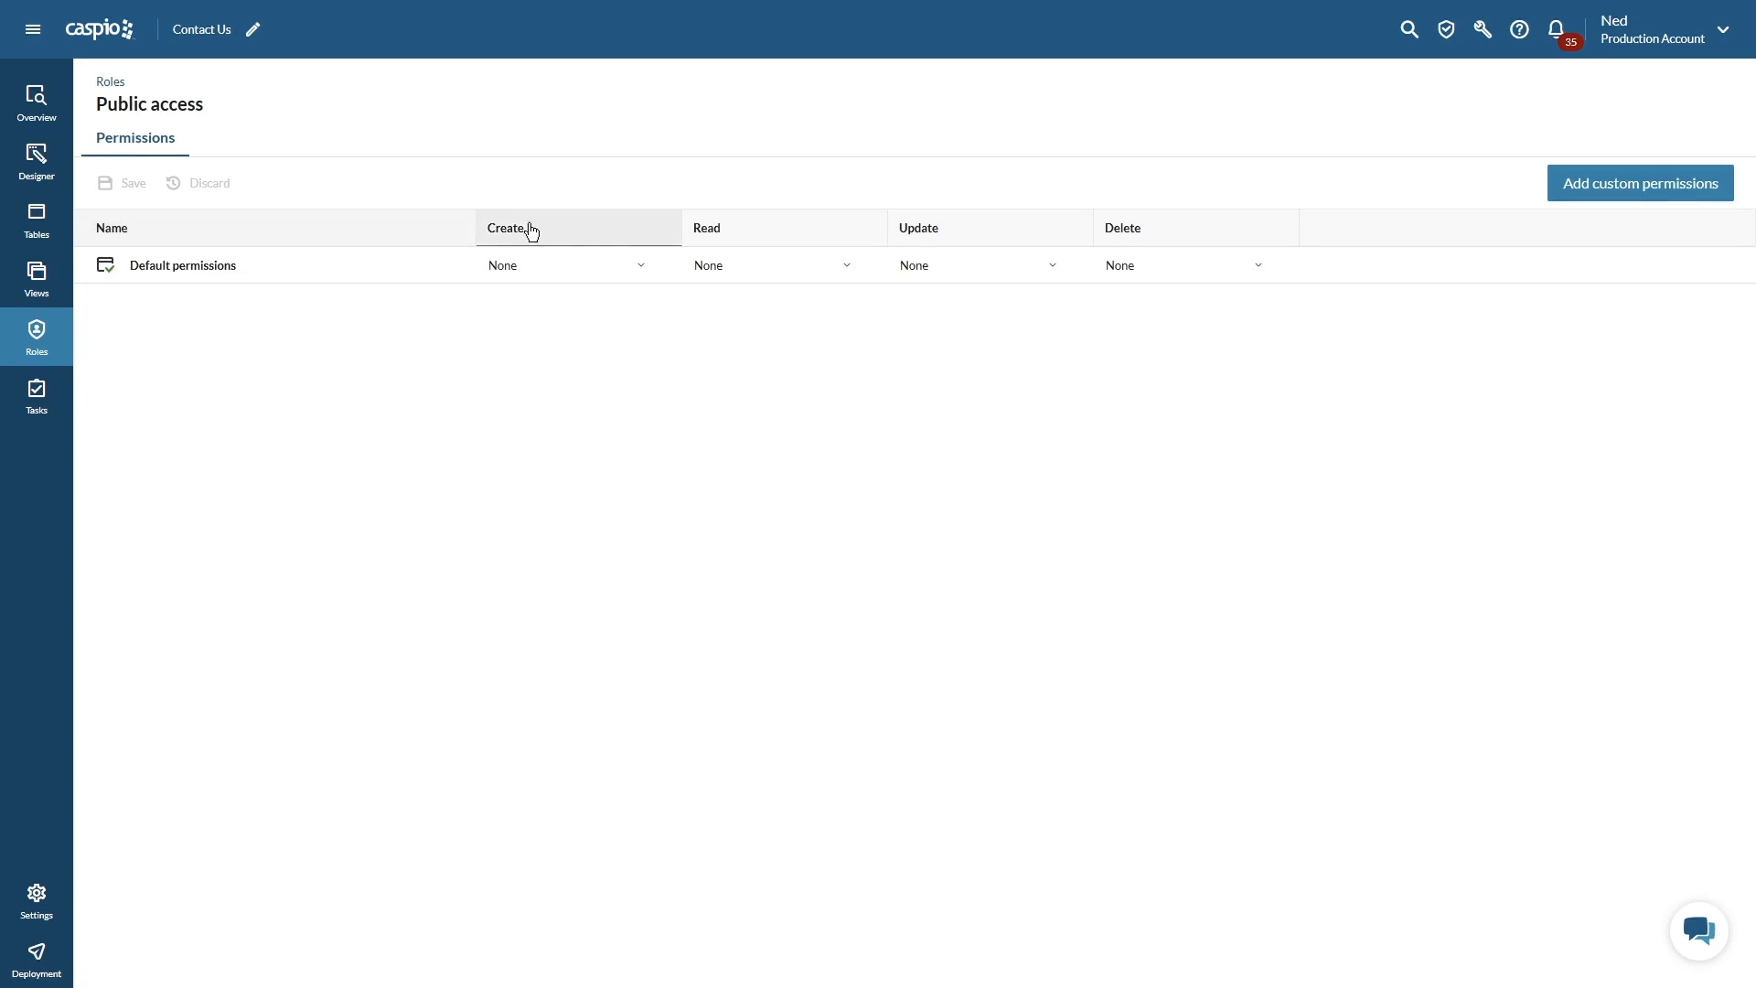
left_click(550, 264)
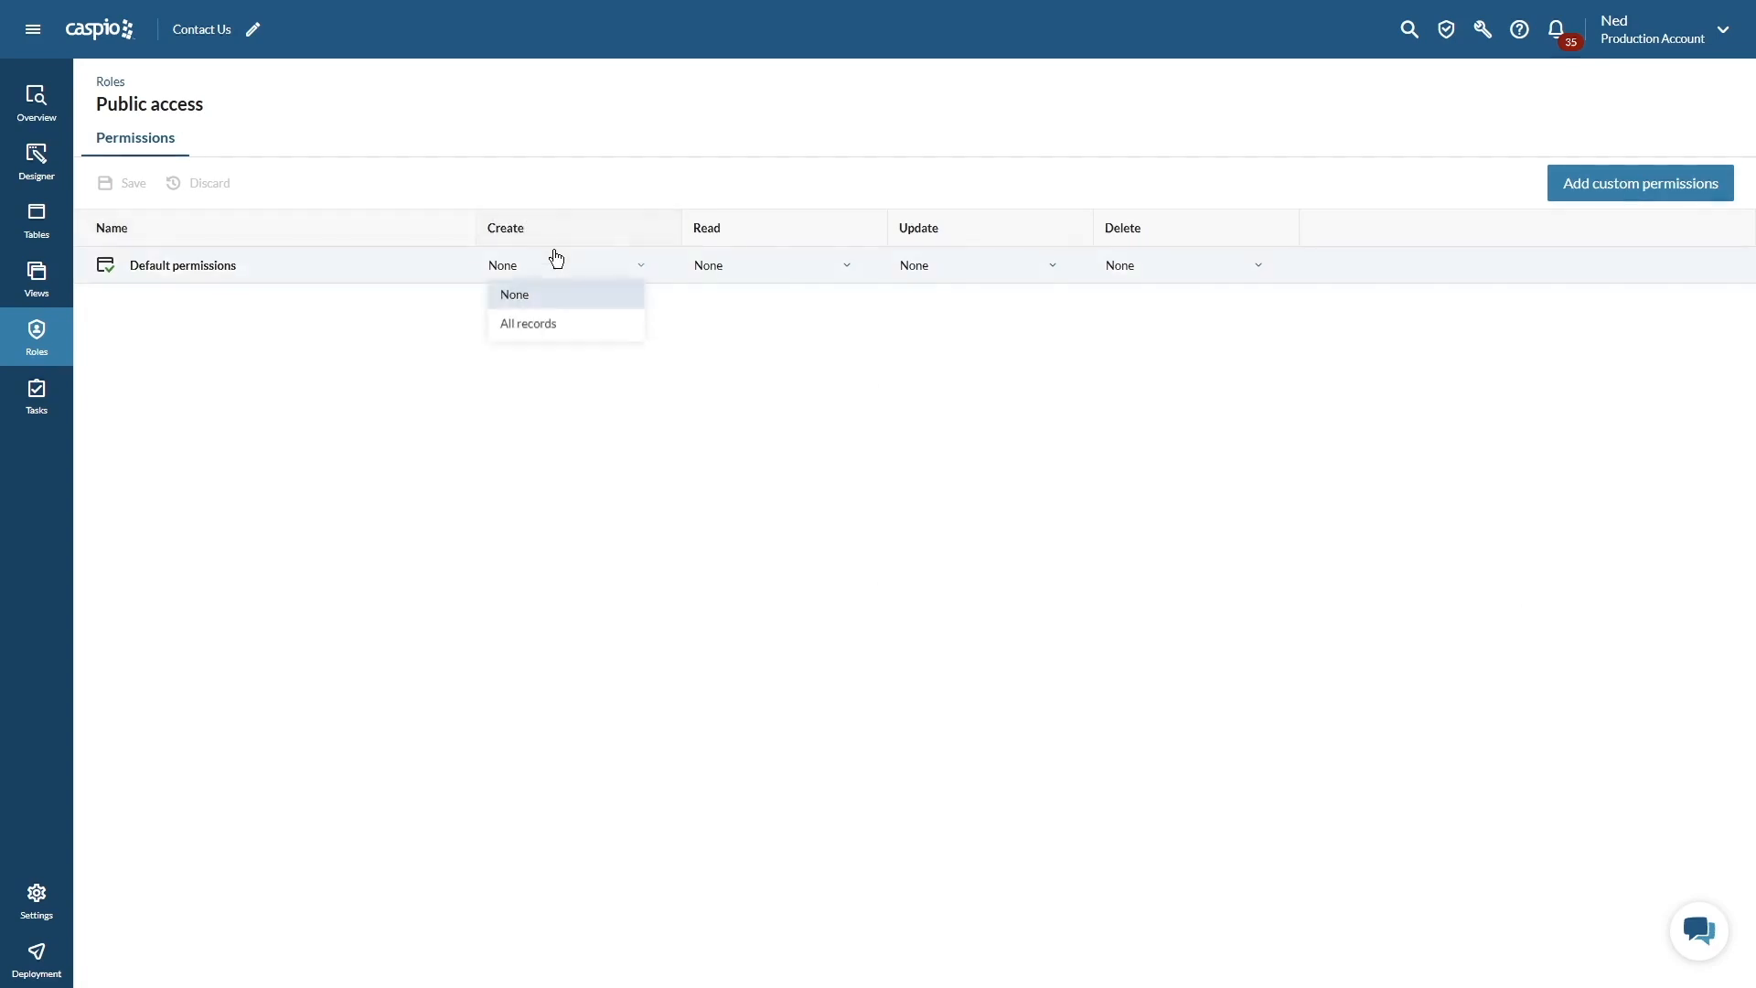
left_click(545, 320)
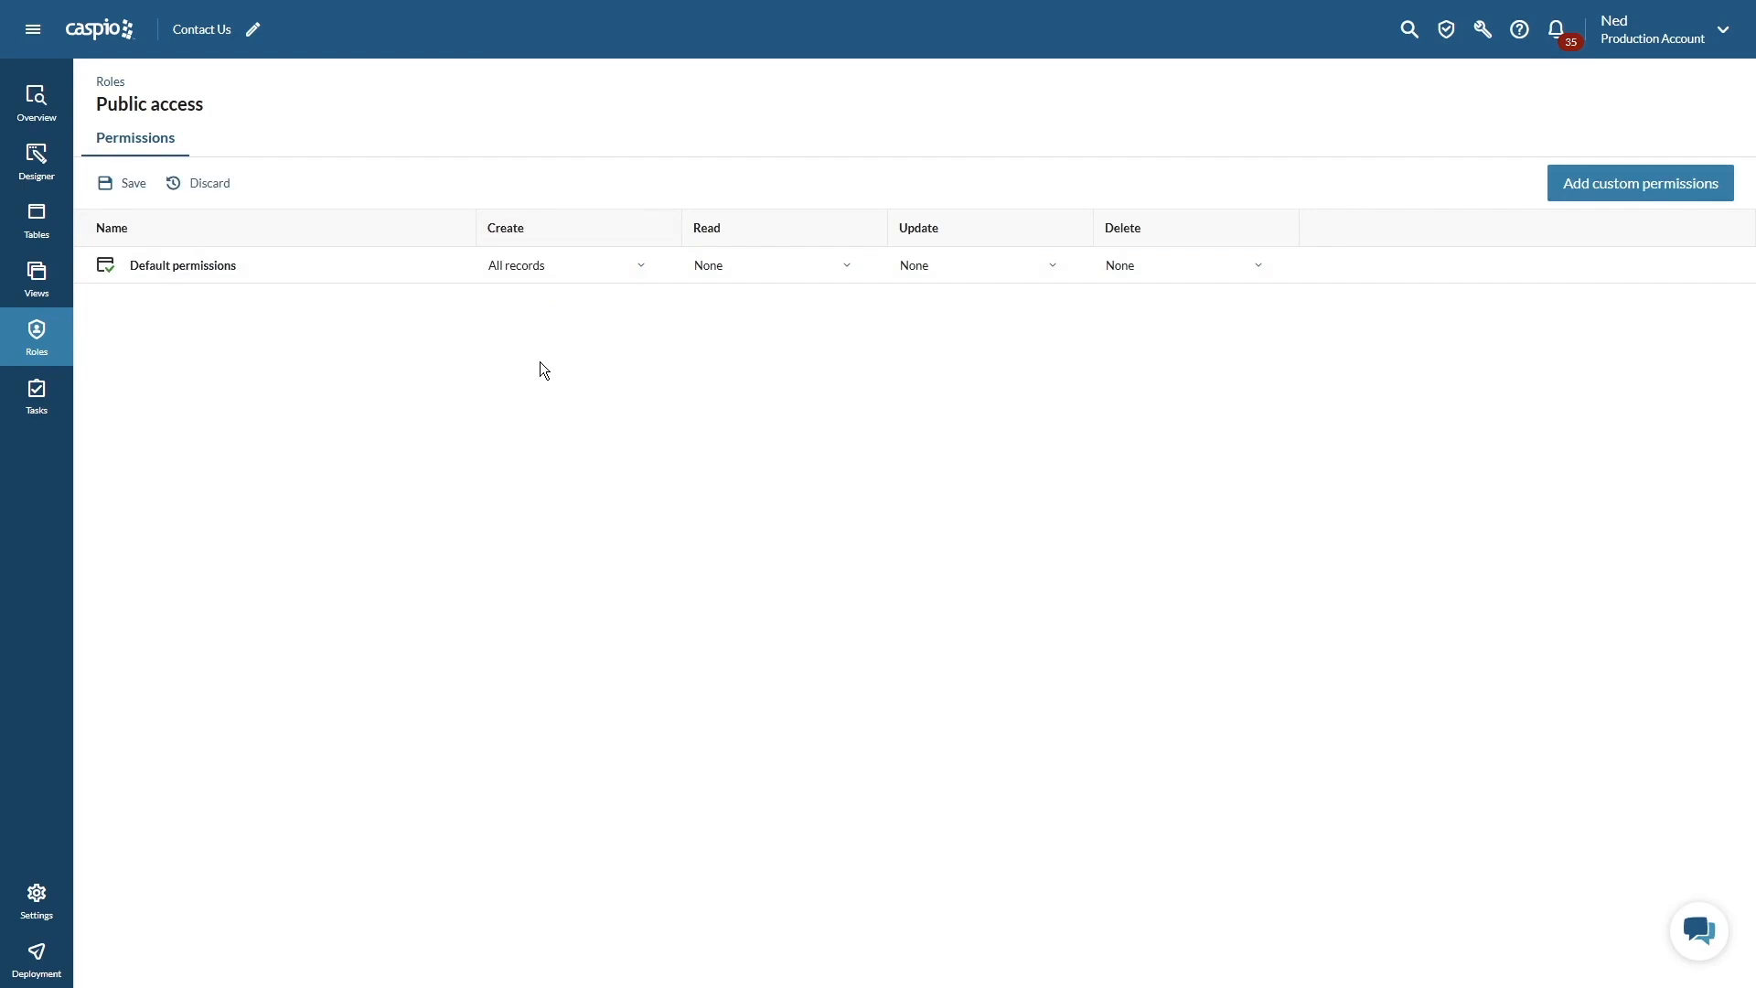
left_click(142, 187)
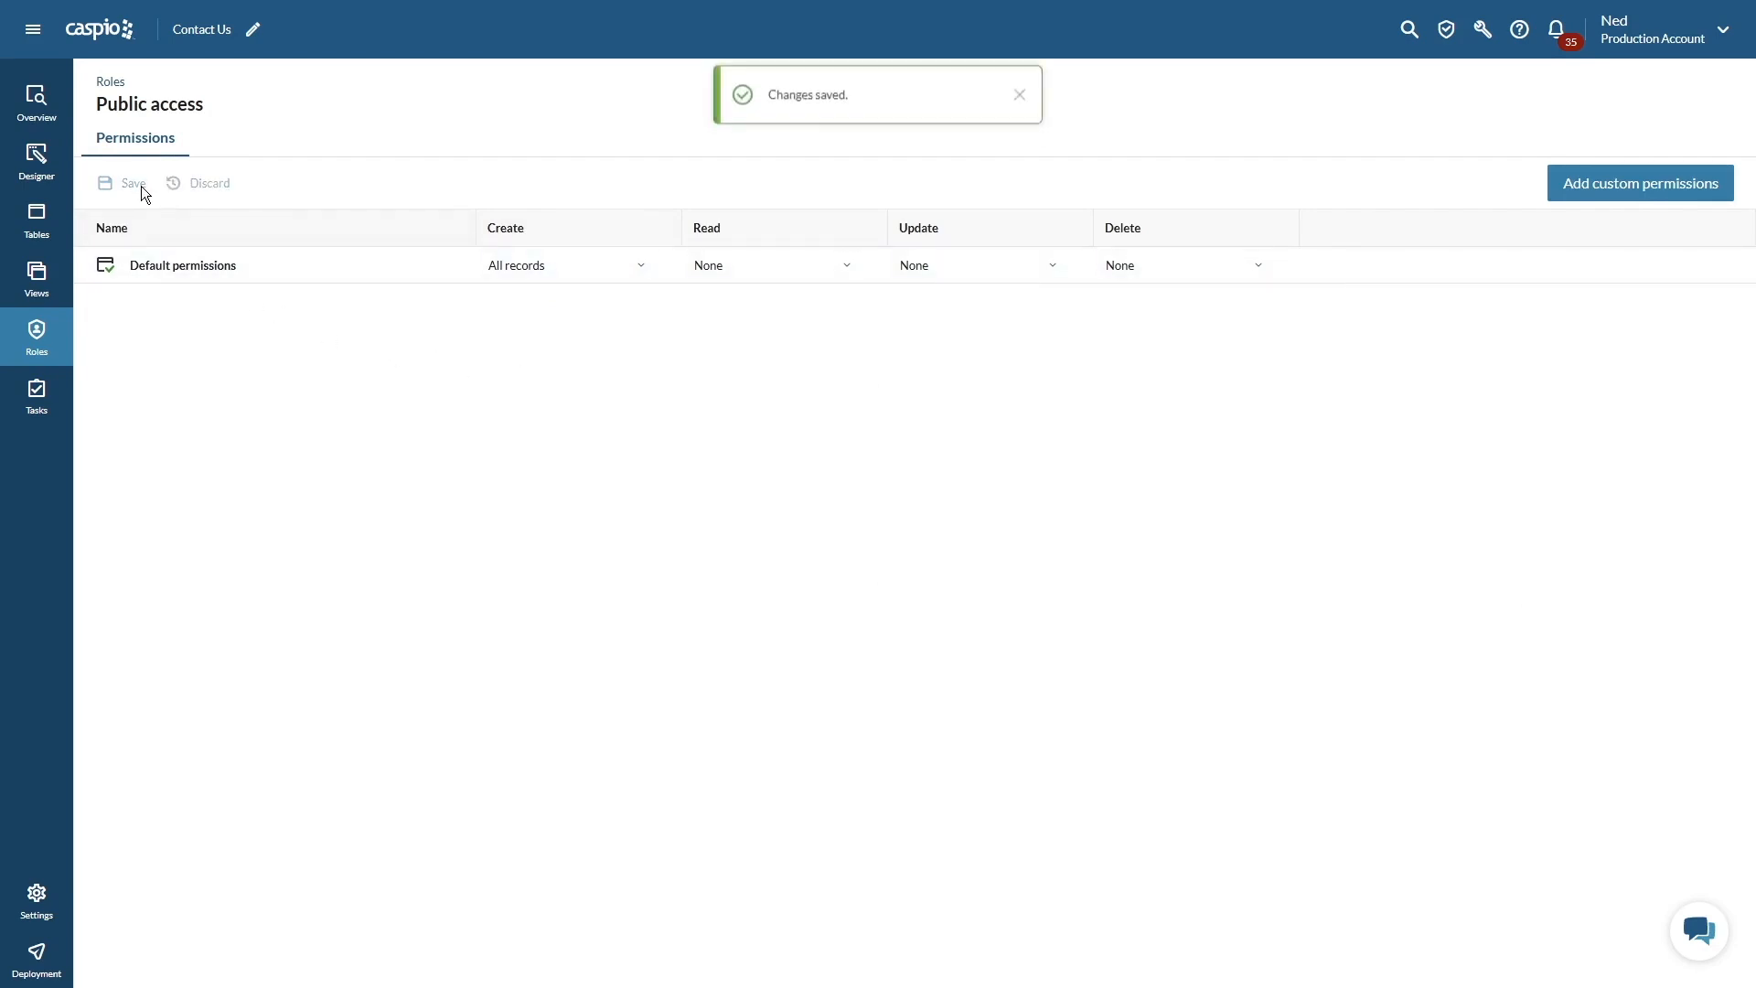
Return to the page Designer and give the submission form the heading Contact Us
left_click(38, 164)
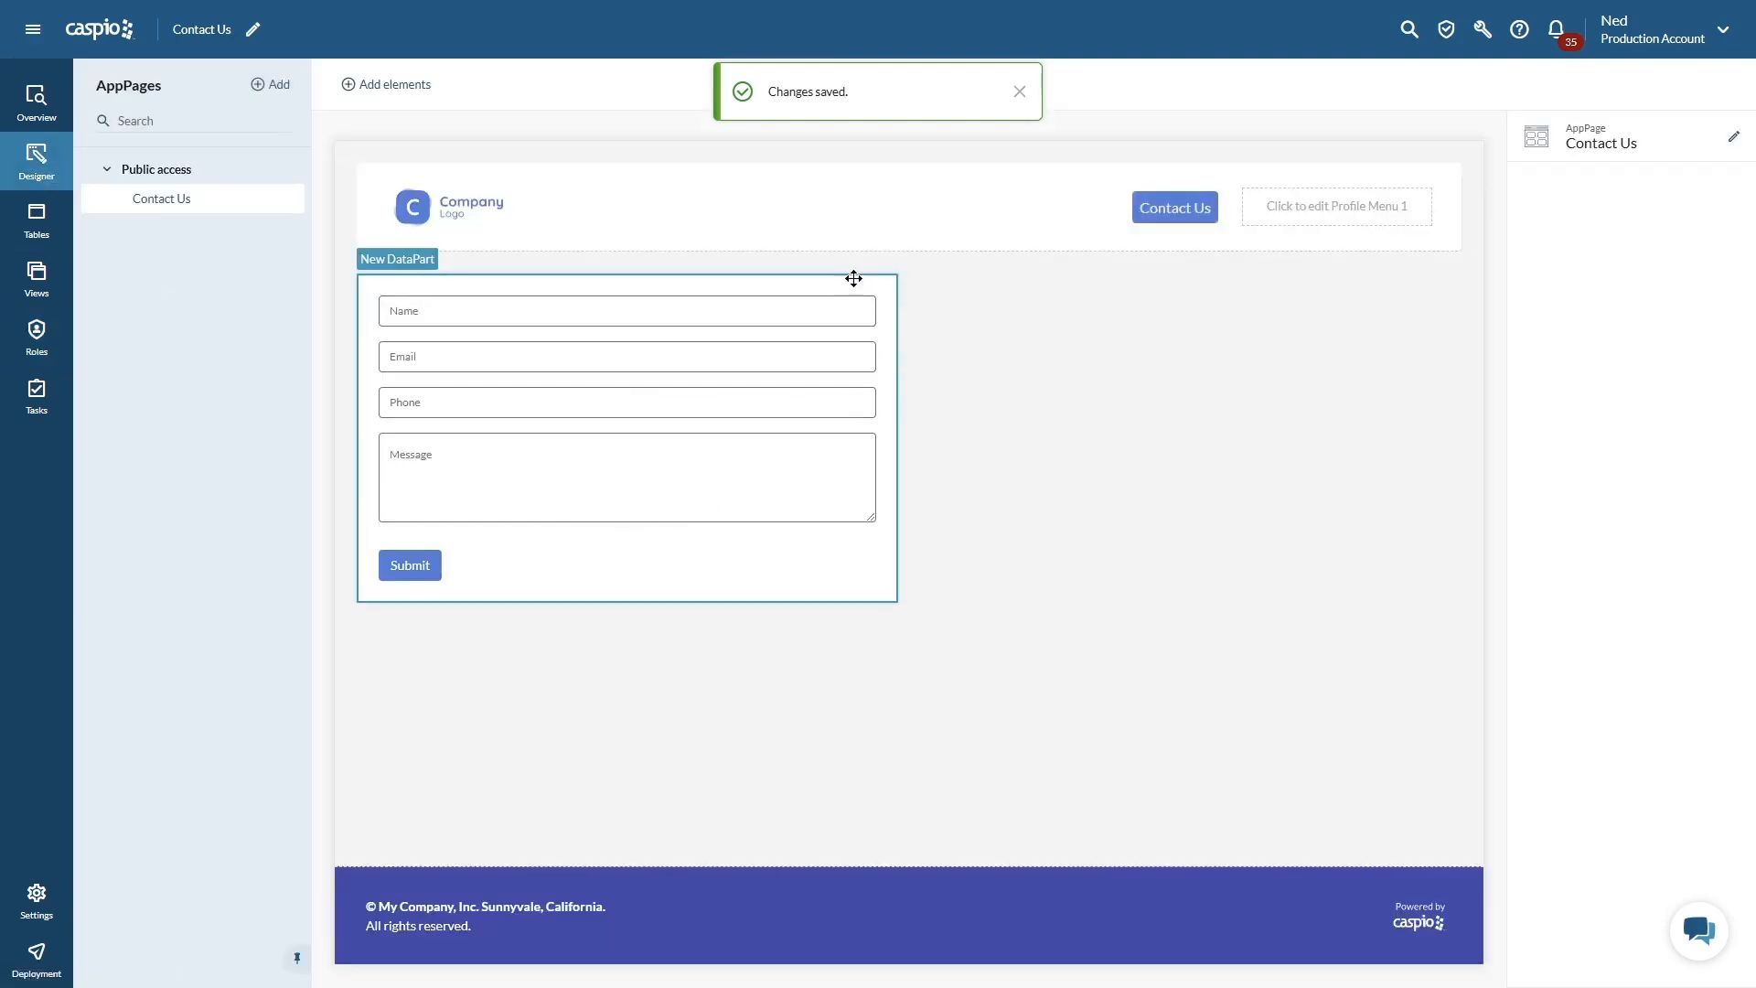
left_click(829, 348)
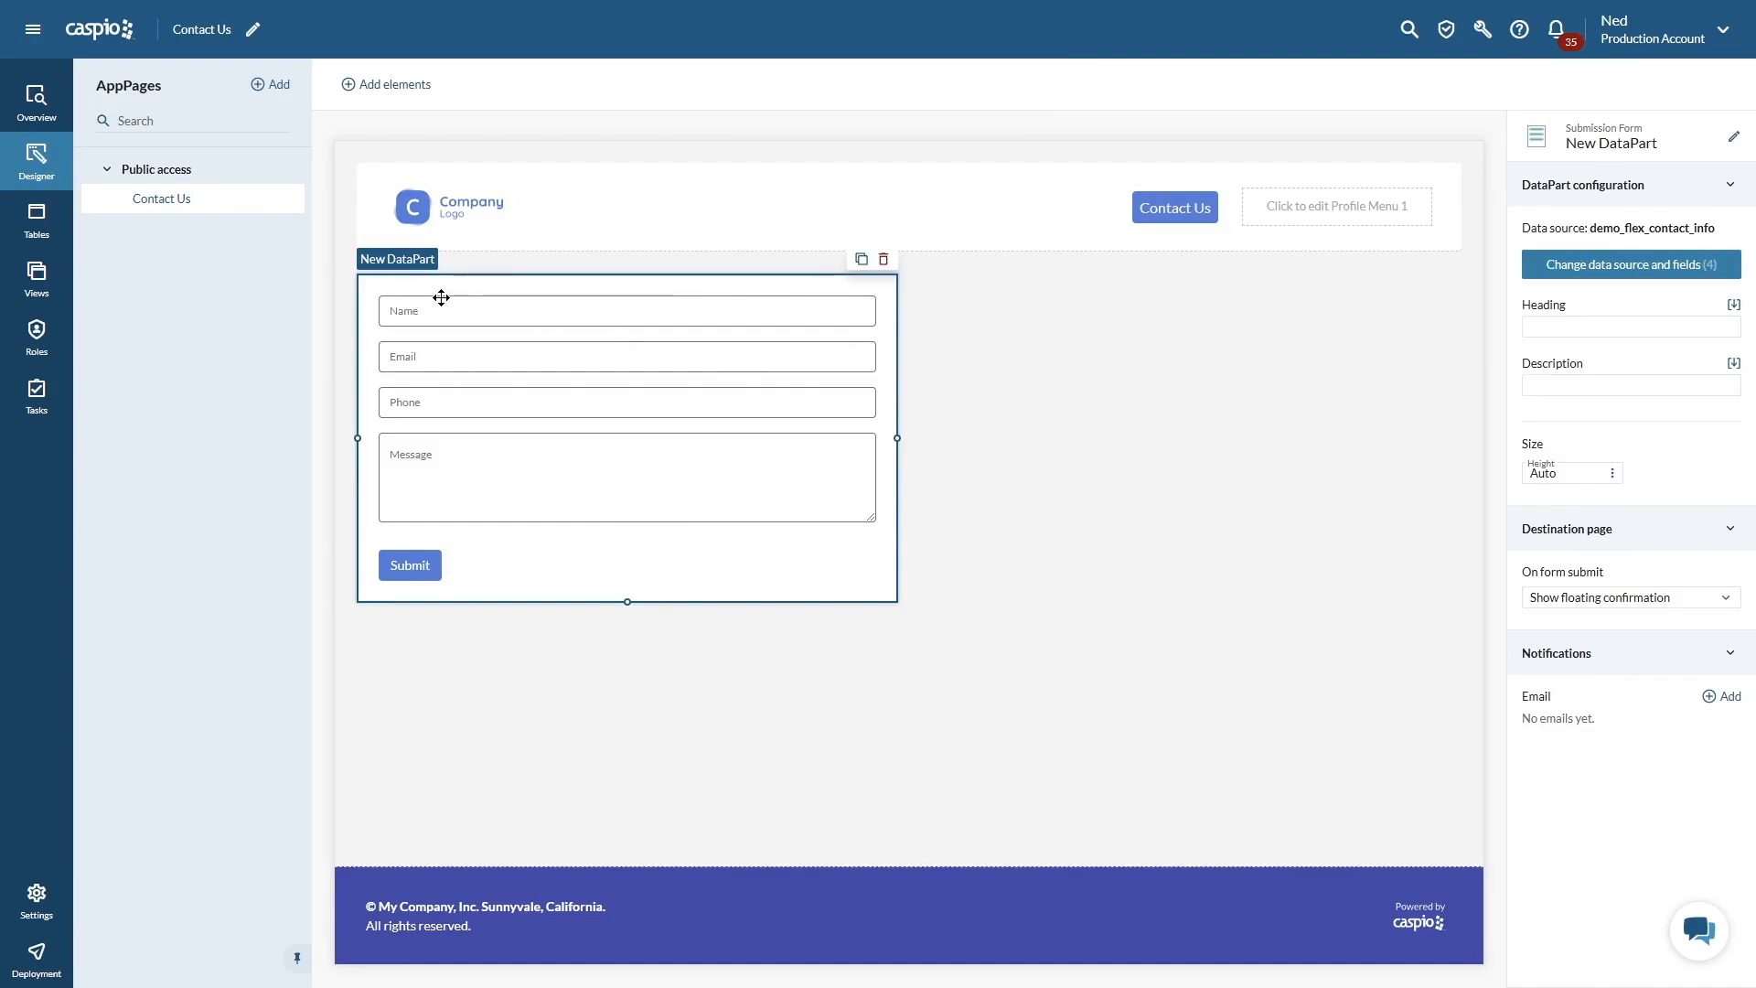
left_click(1545, 326)
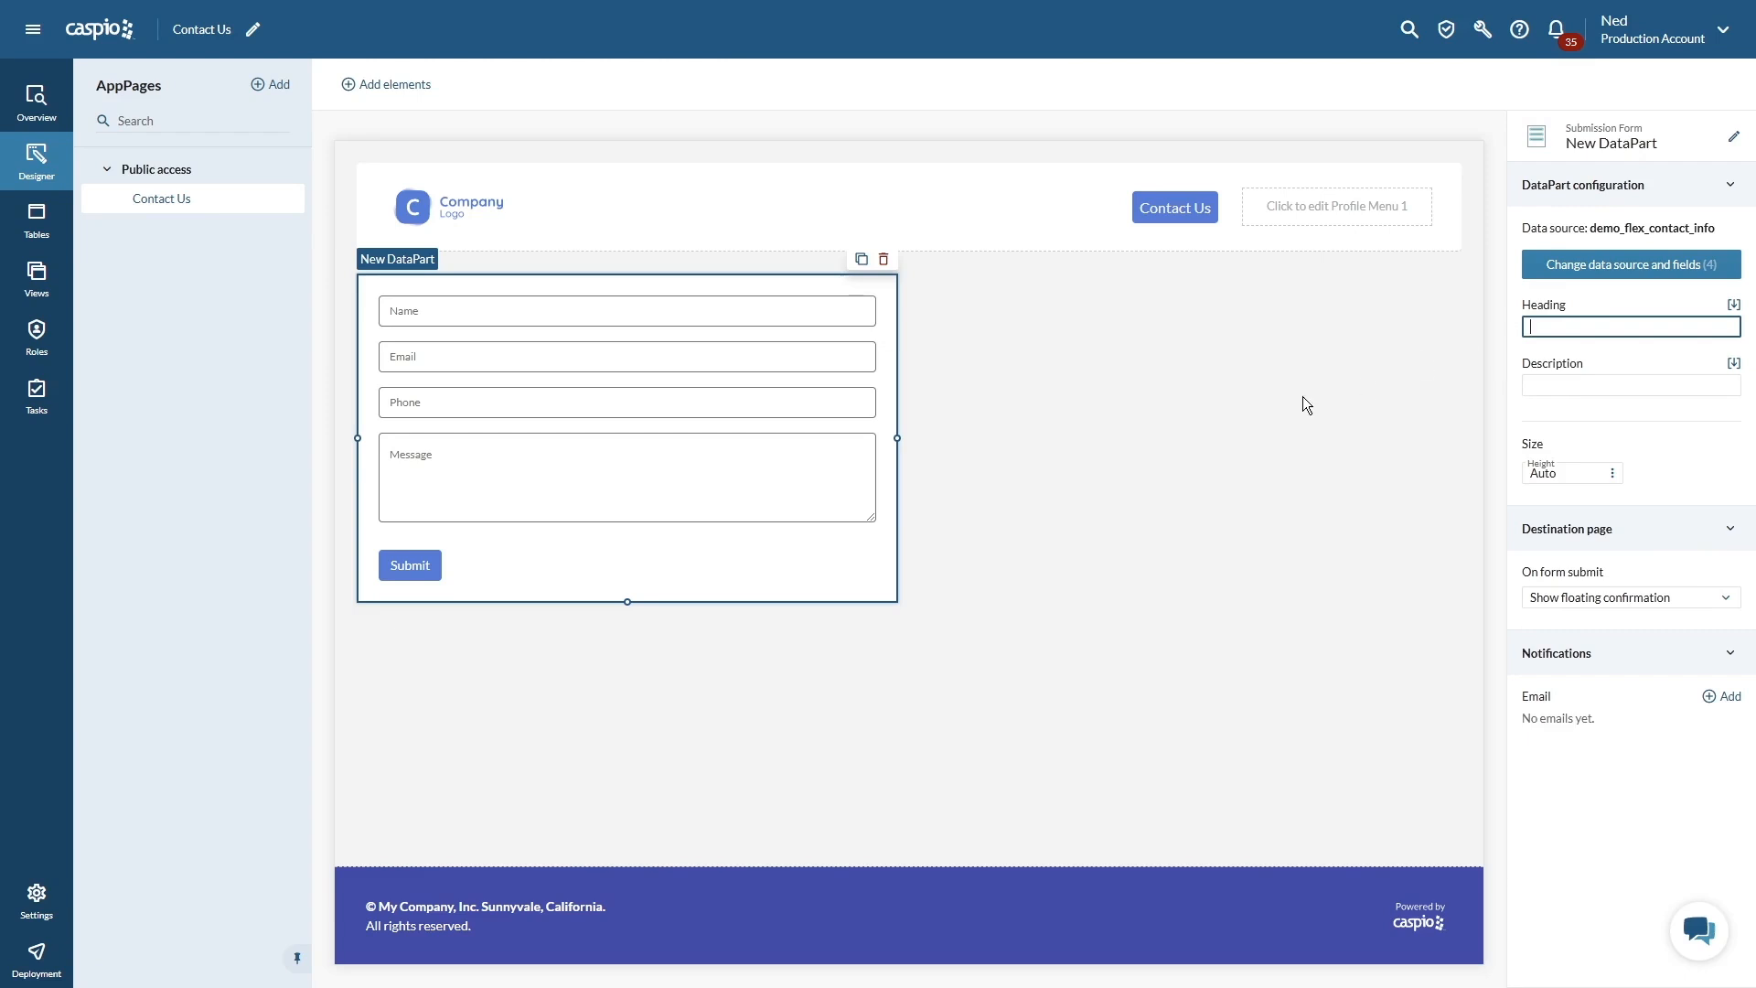
type("Contact Us")
left_click(1302, 399)
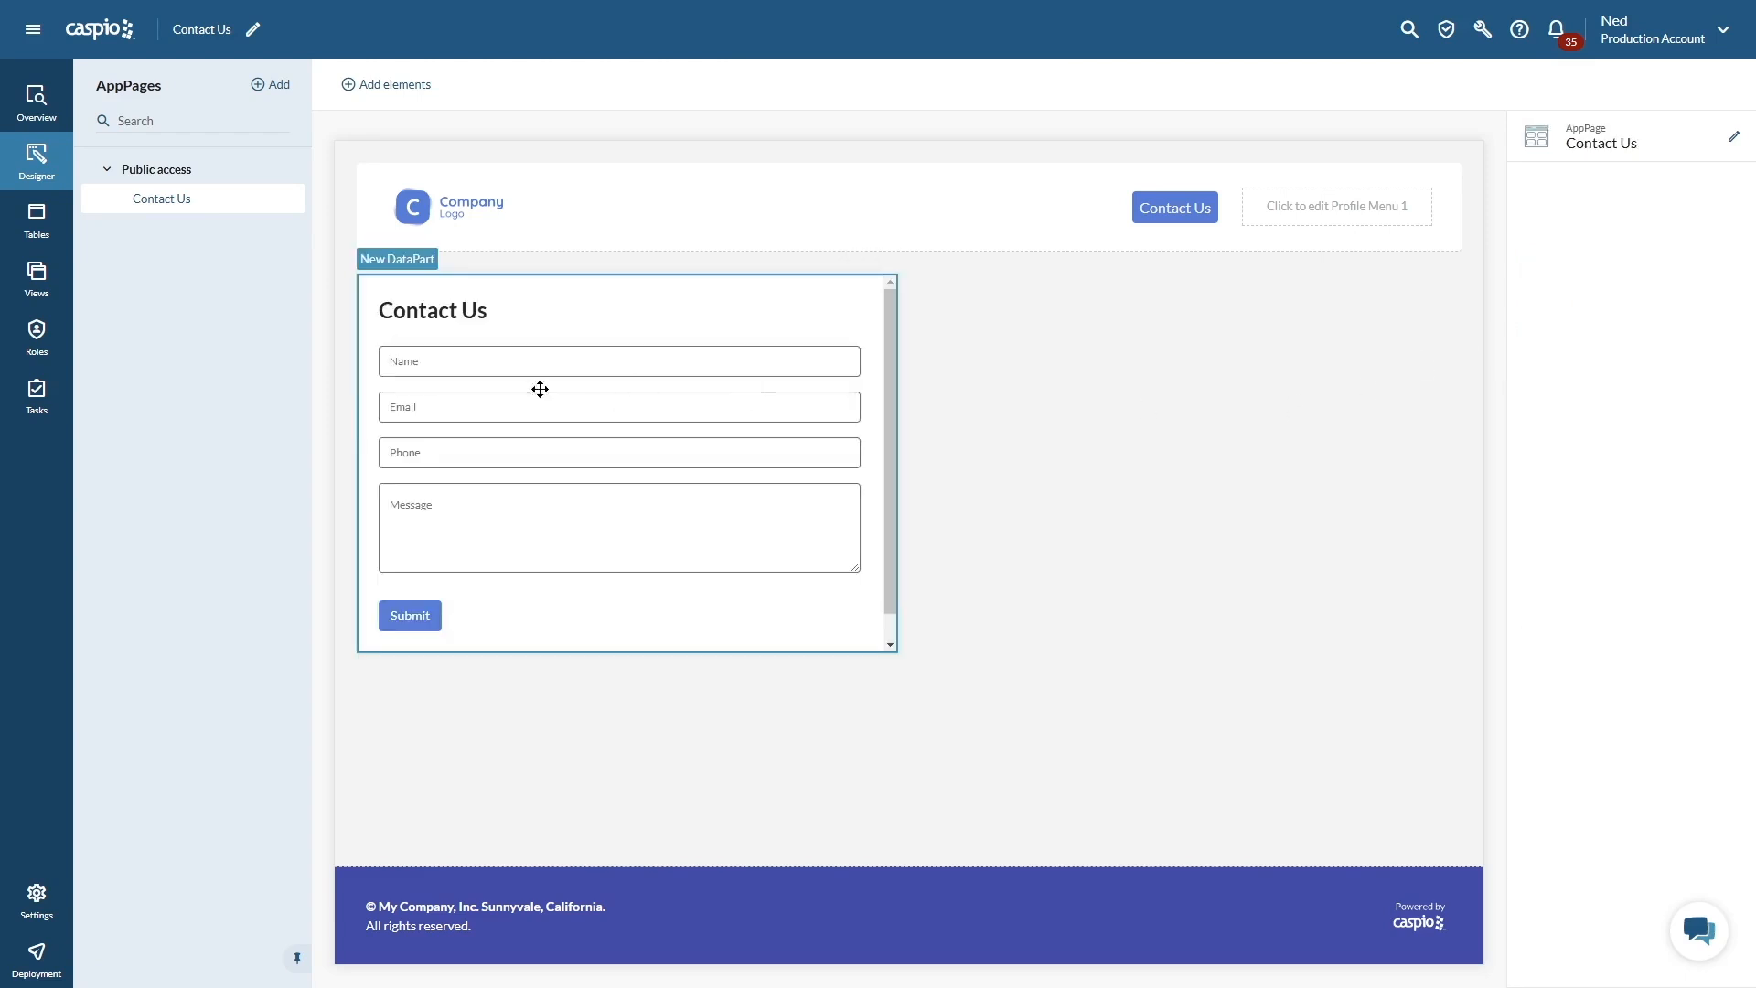
Narrow the submission form on the page to about two thirds of its width, keeping its left edge in place
left_click(522, 336)
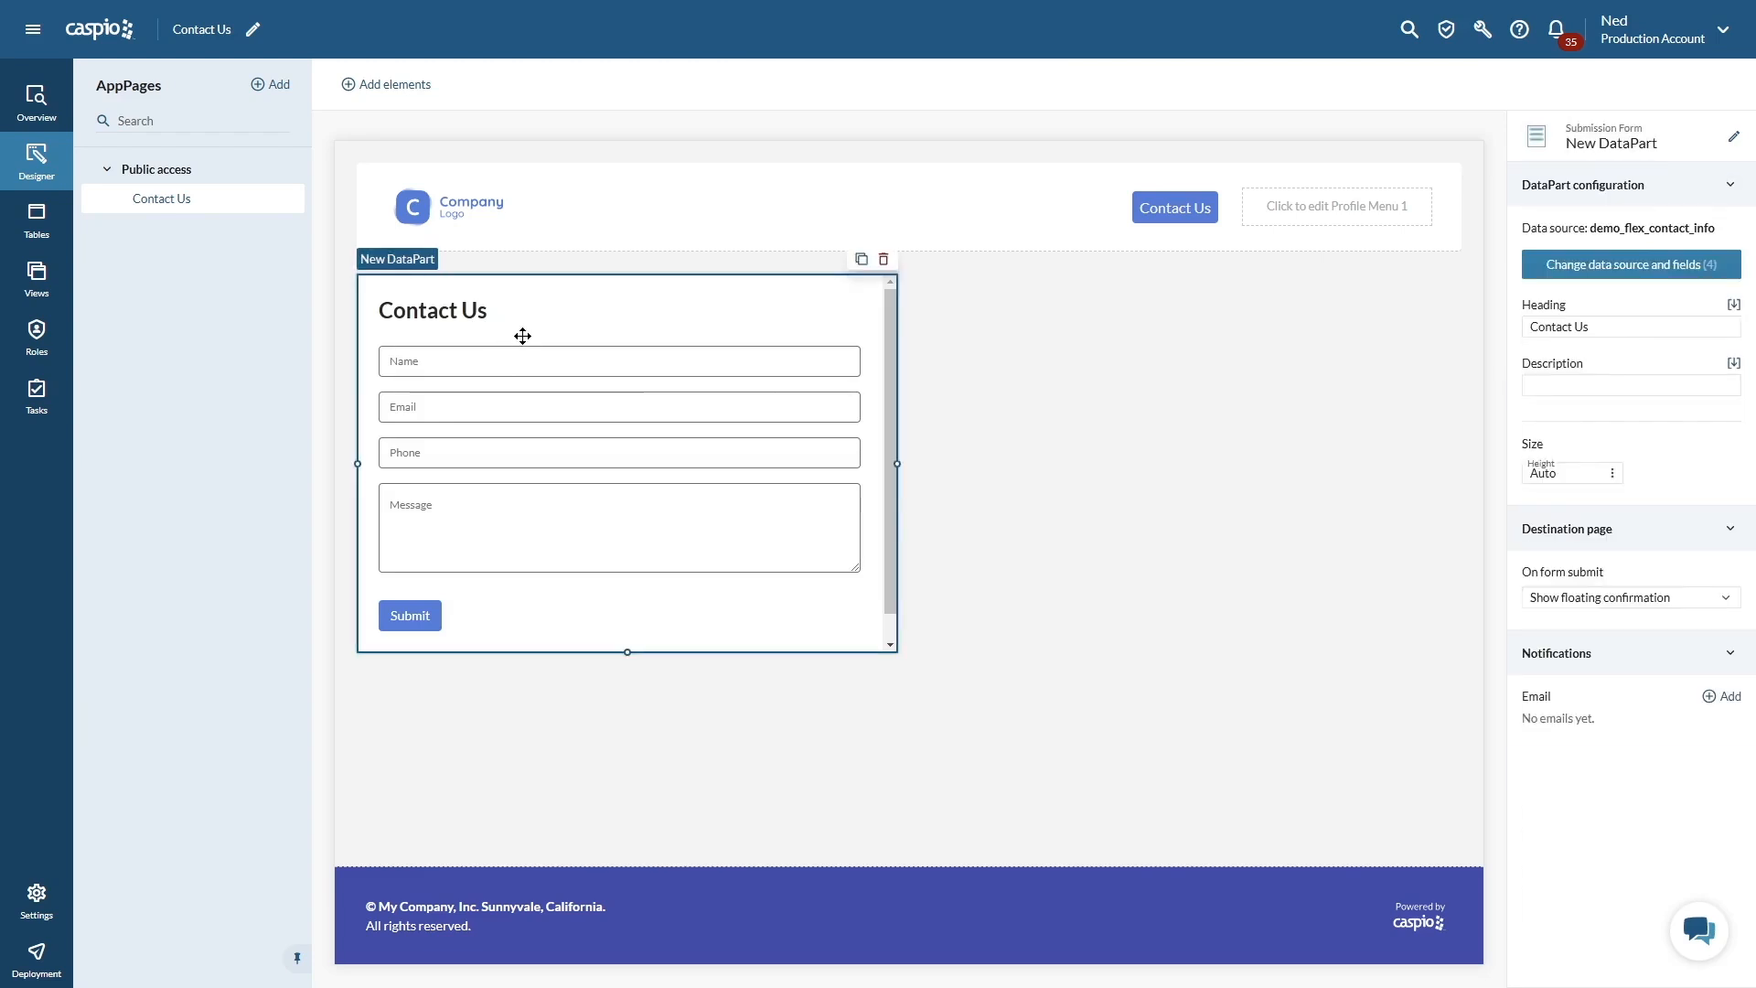
left_click_drag(522, 336, 690, 310)
left_click_drag(895, 465, 709, 463)
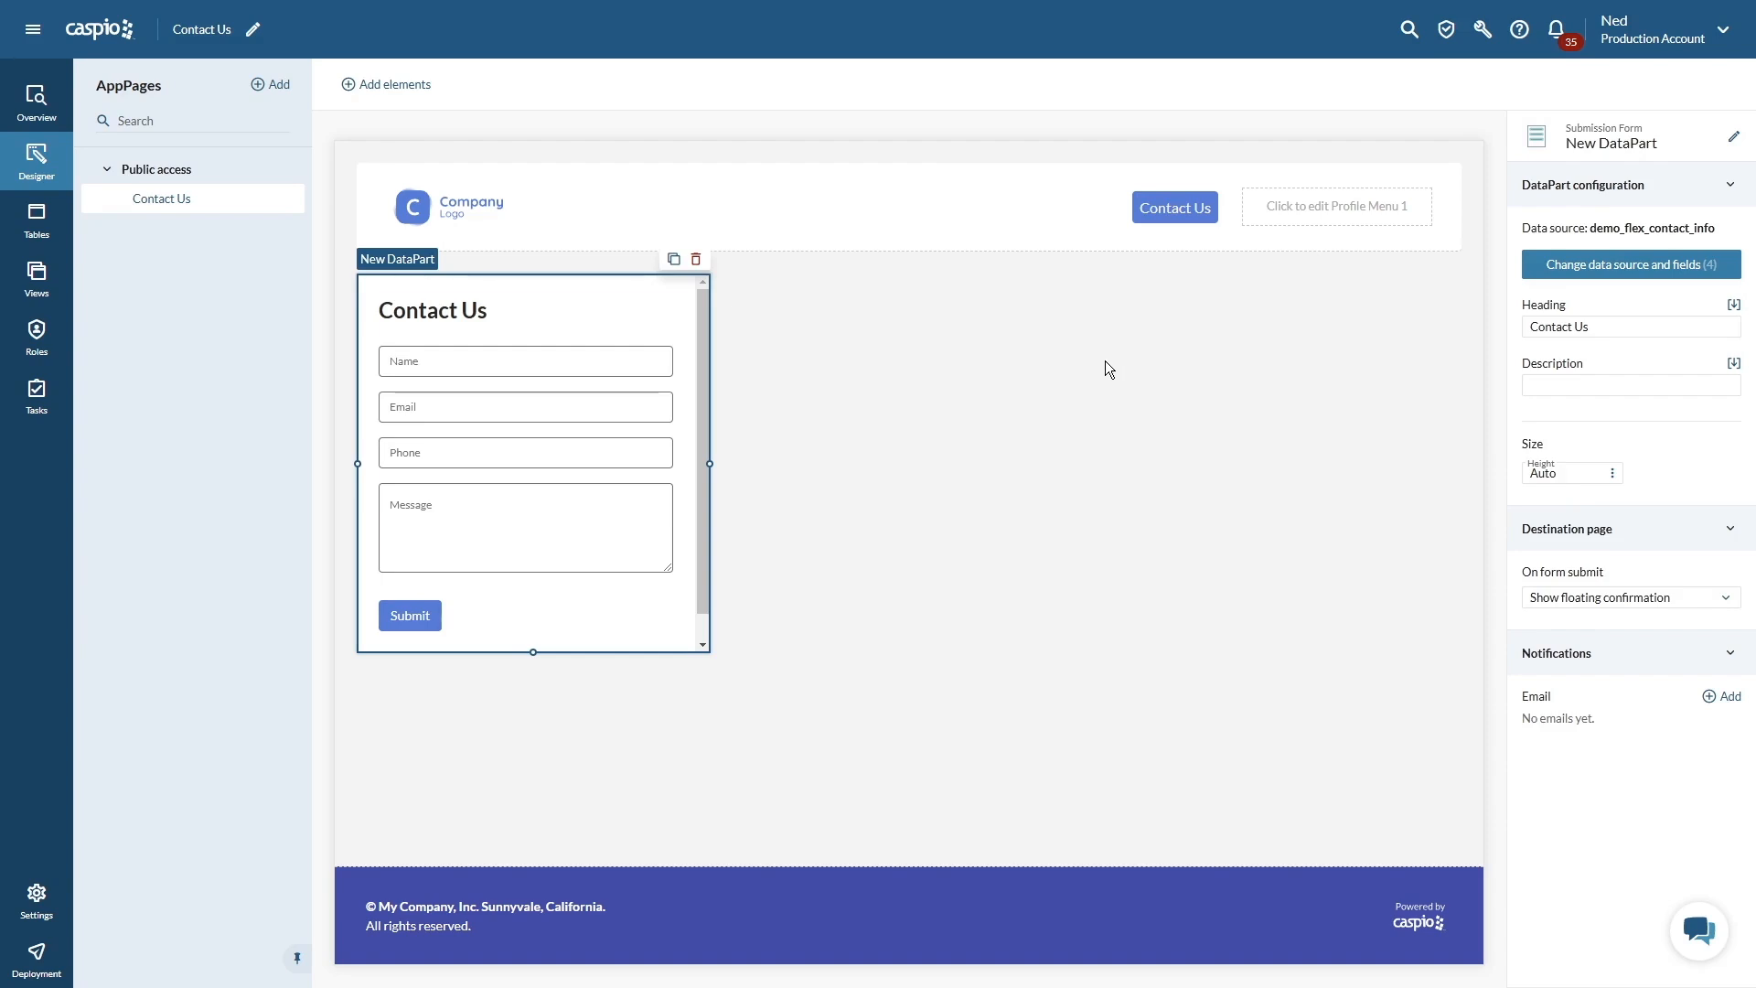
Deploy the Contact Us page in the Public access segment and open its deployed URL
left_click(50, 957)
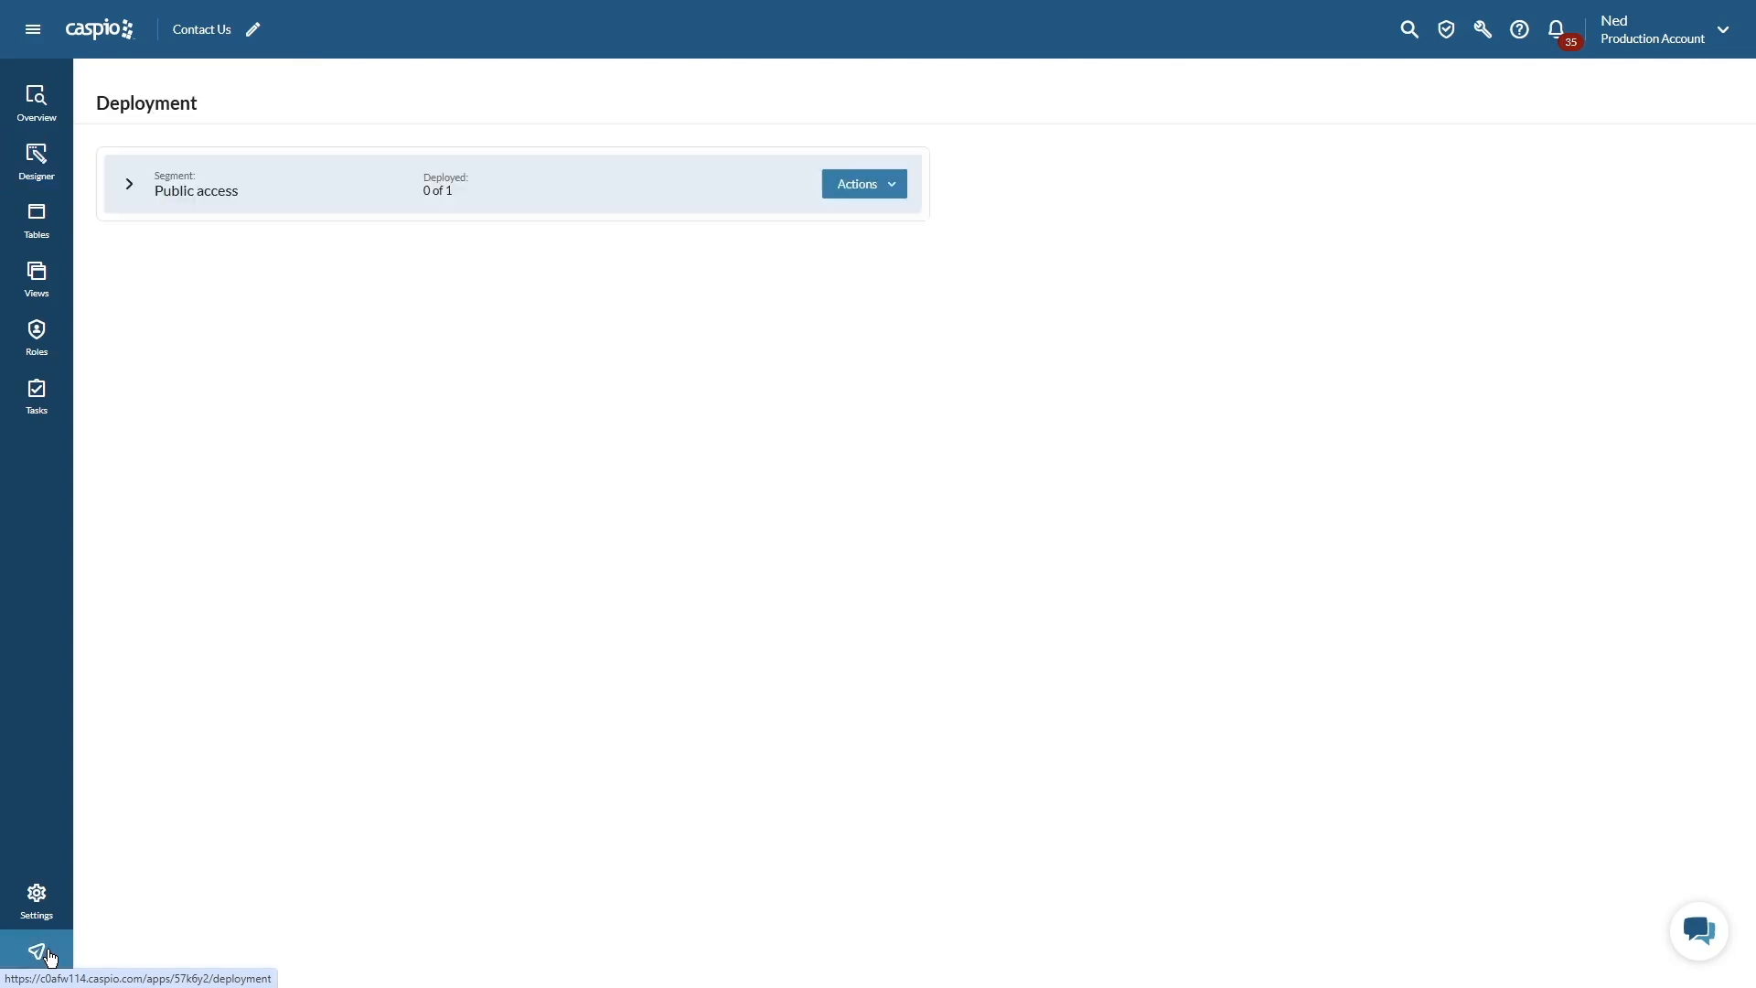
left_click(131, 188)
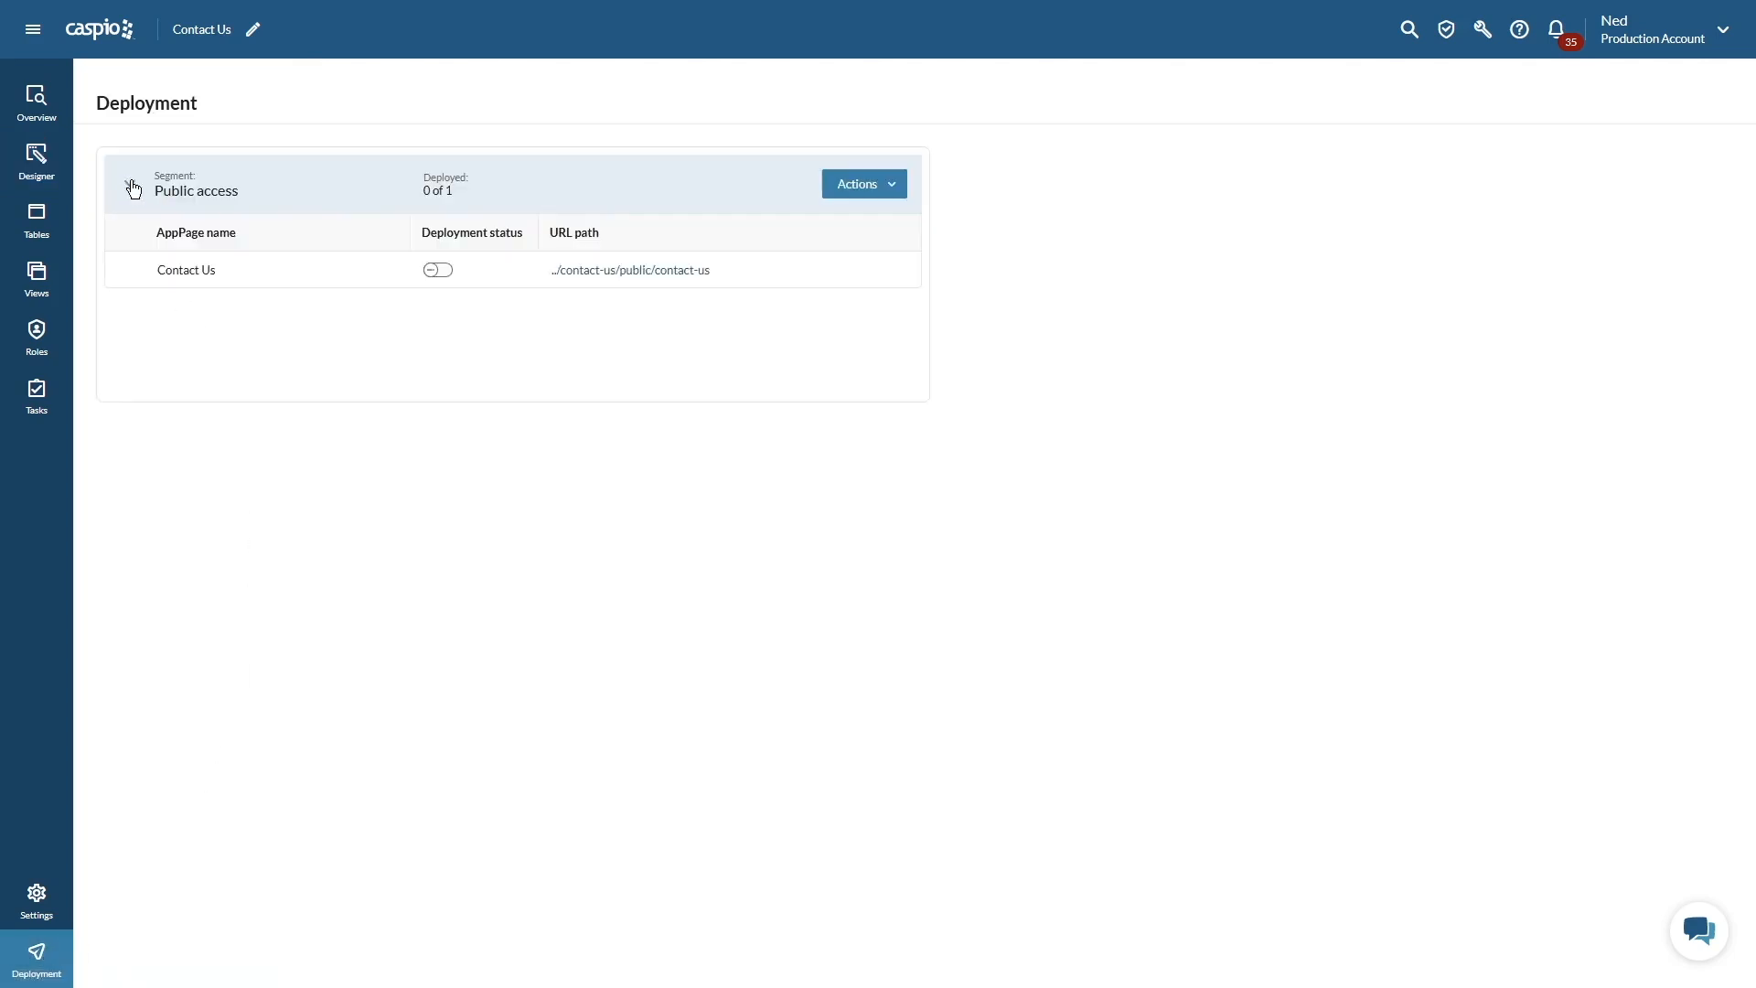
left_click(438, 270)
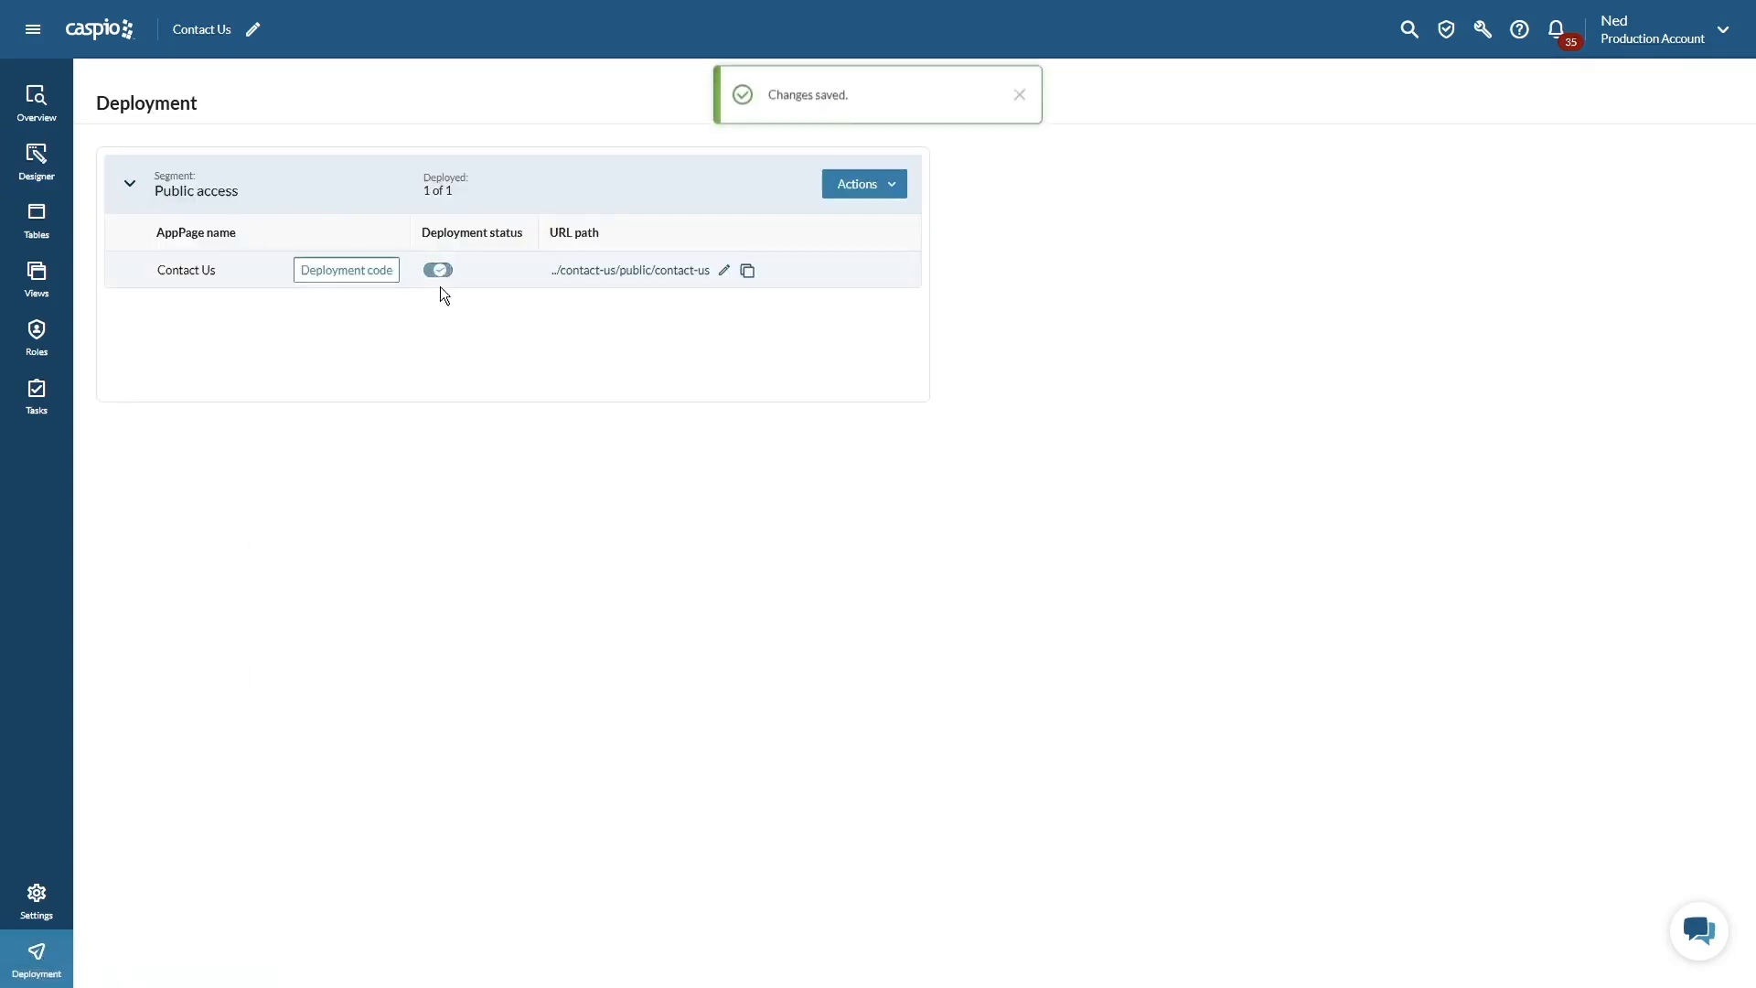
left_click(640, 272)
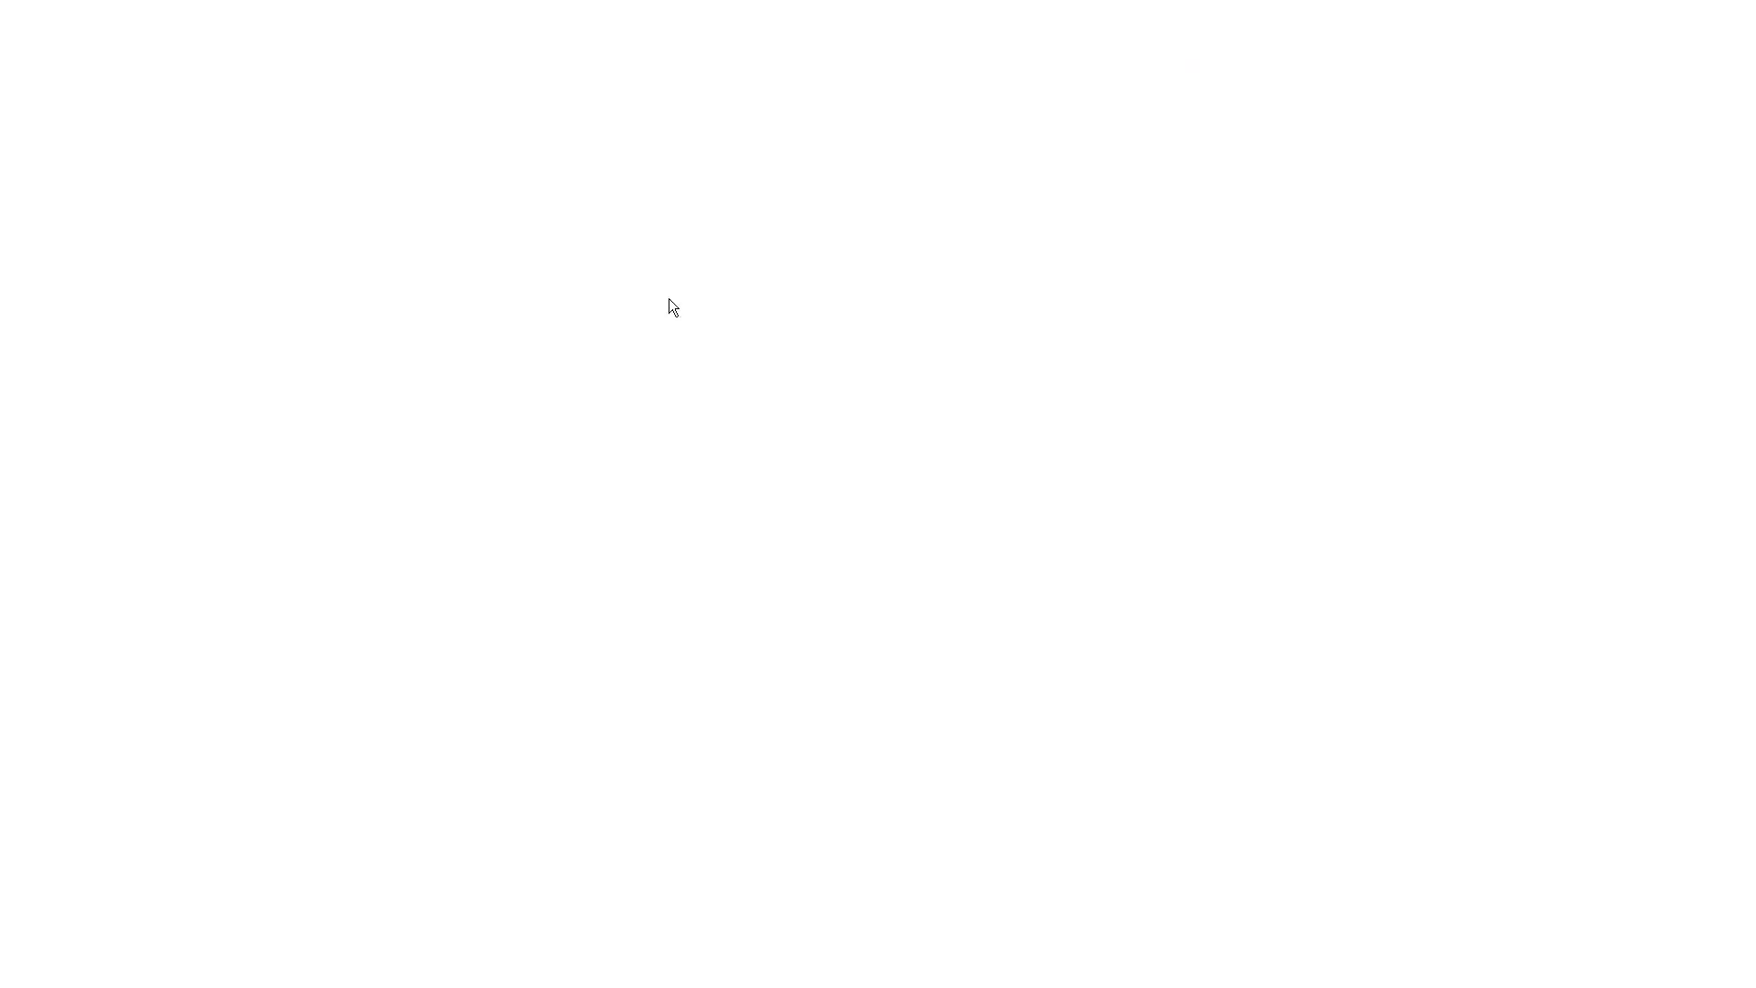